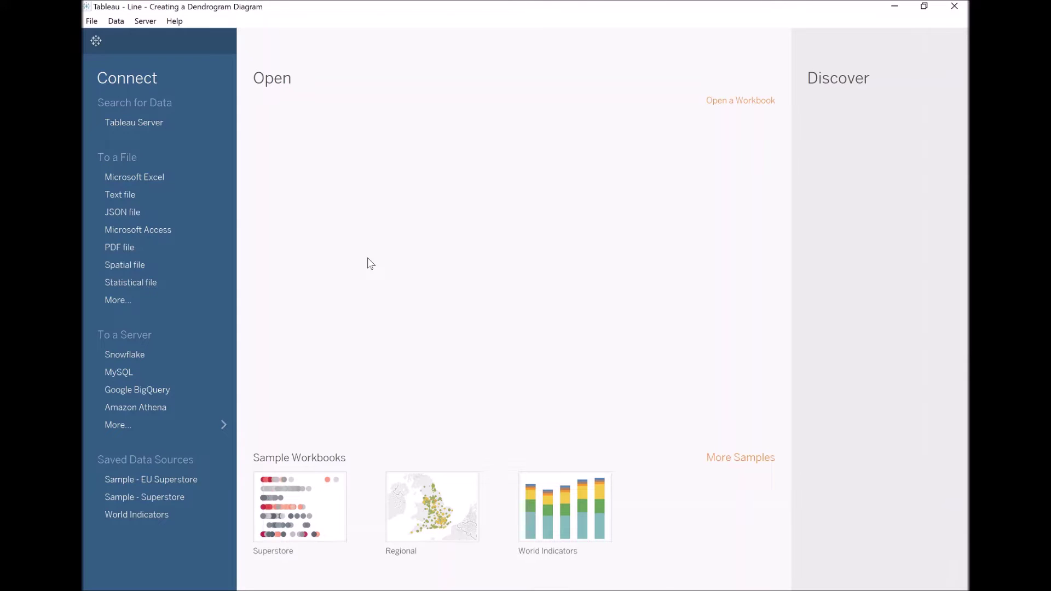
Connect to the Superstore.xls Excel workbook and add its Orders sheet to the data source.
click(154, 183)
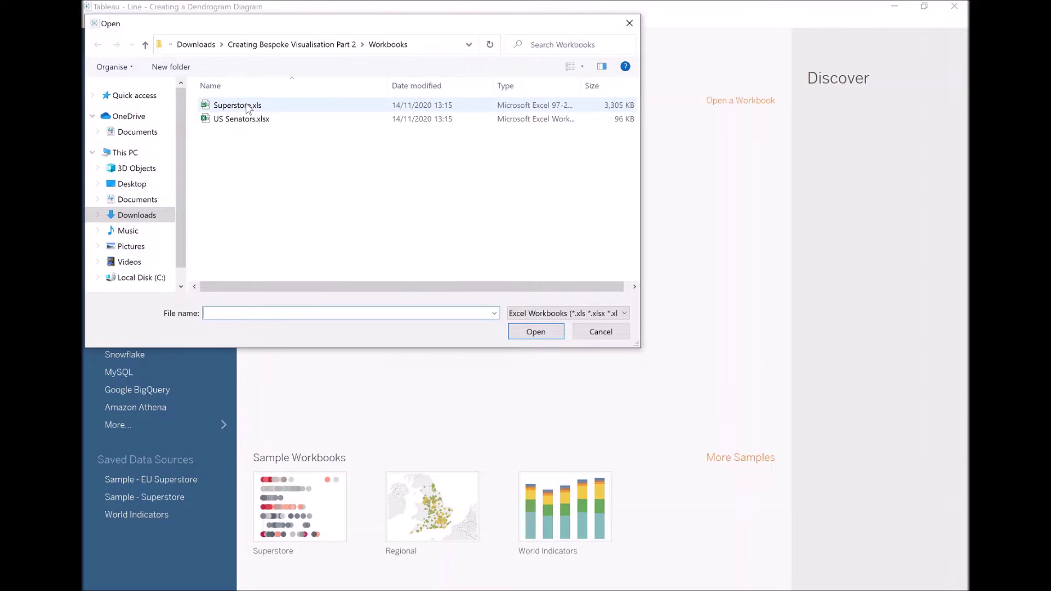
double_click(246, 107)
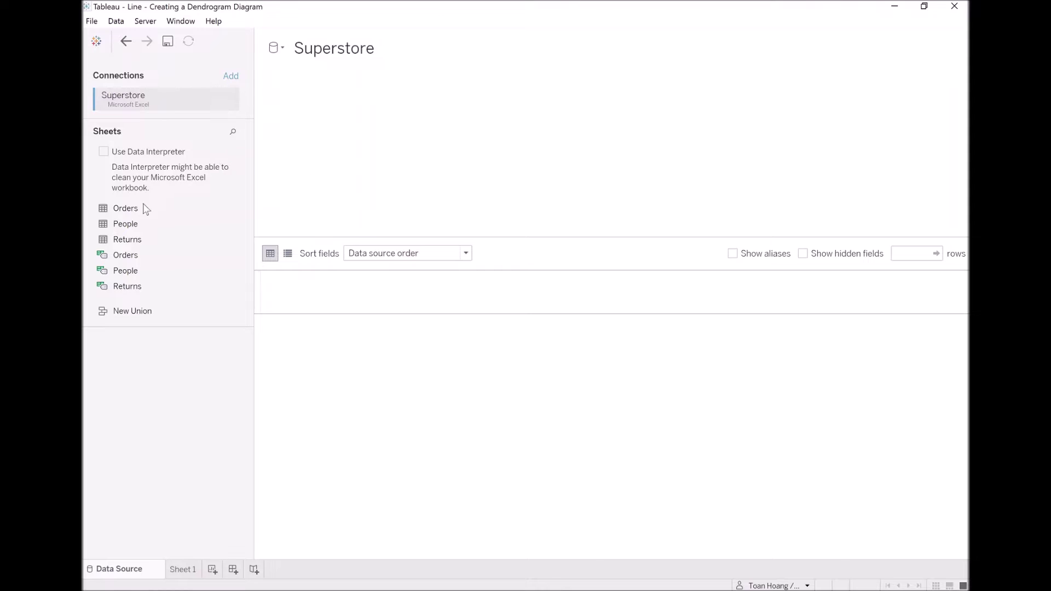
drag(146, 209, 352, 149)
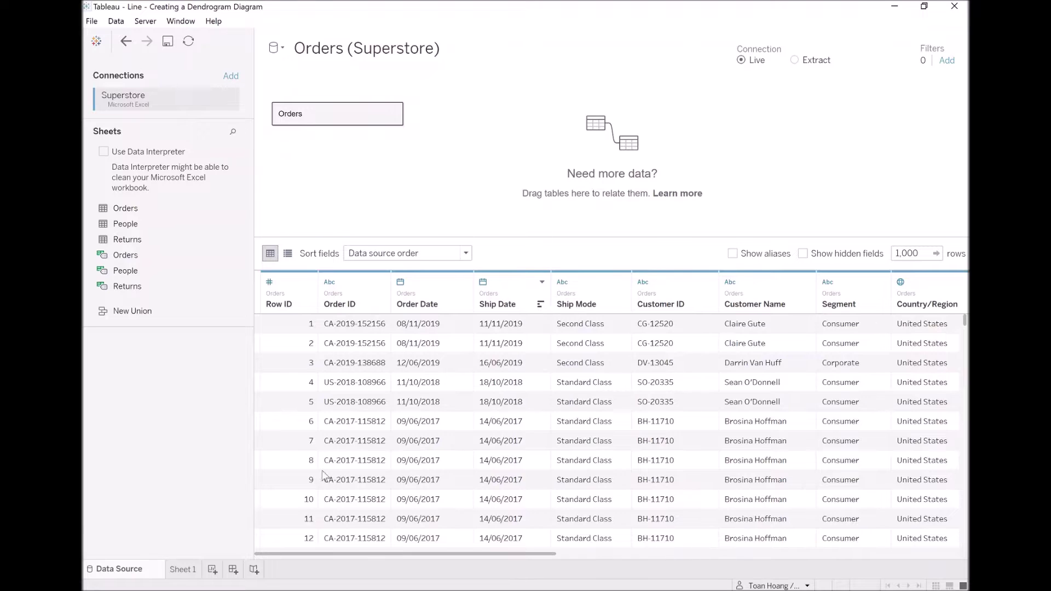
On Sheet 1, create calculated field Path as IIF([Ship Mode]="First Class",1,101) from Ship Mode.
click(185, 571)
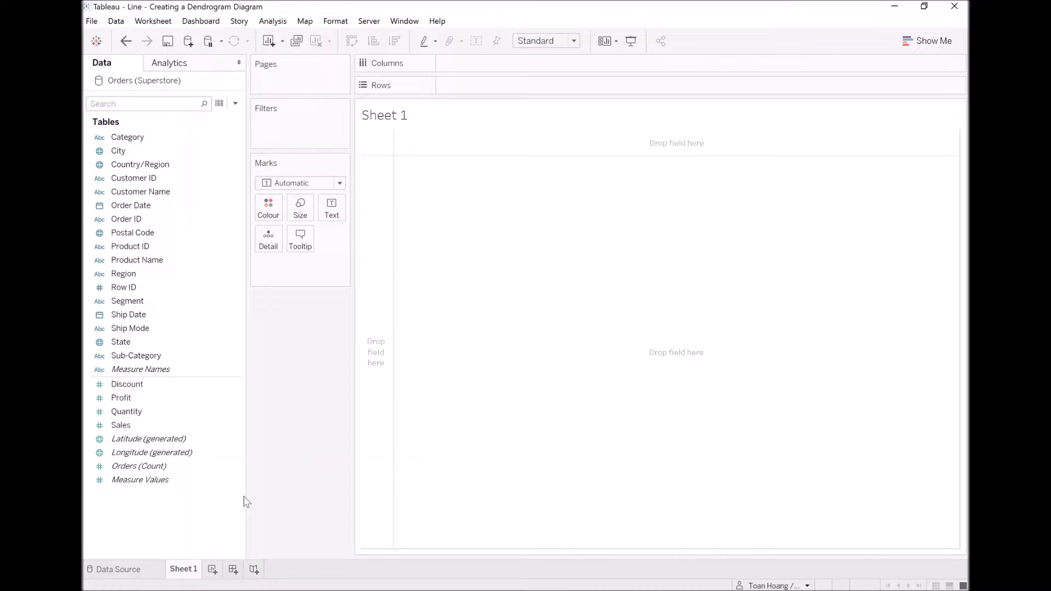
right_click(140, 329)
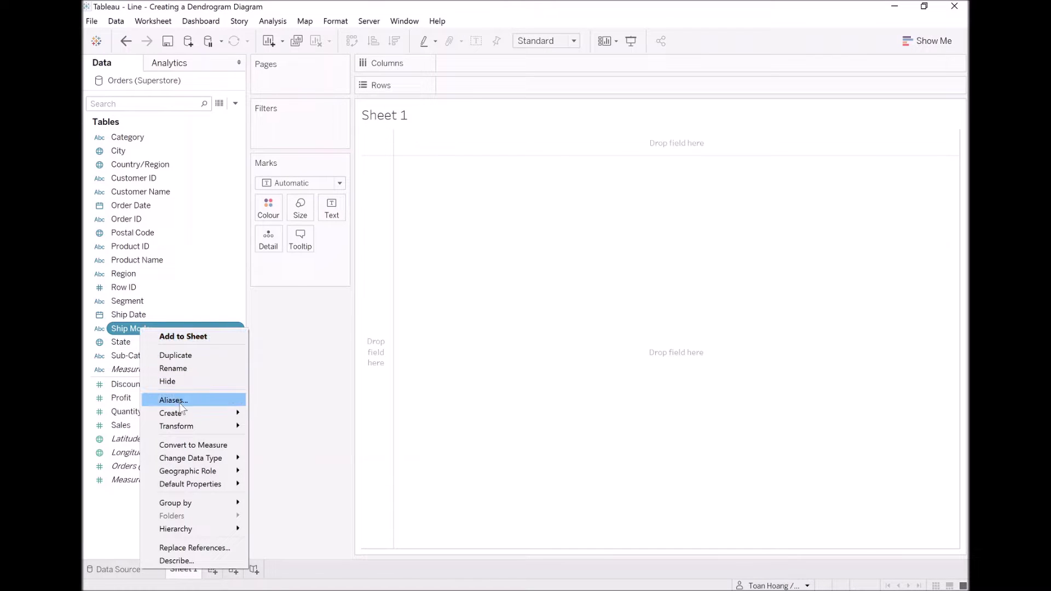
mouse_move(181, 412)
click(267, 417)
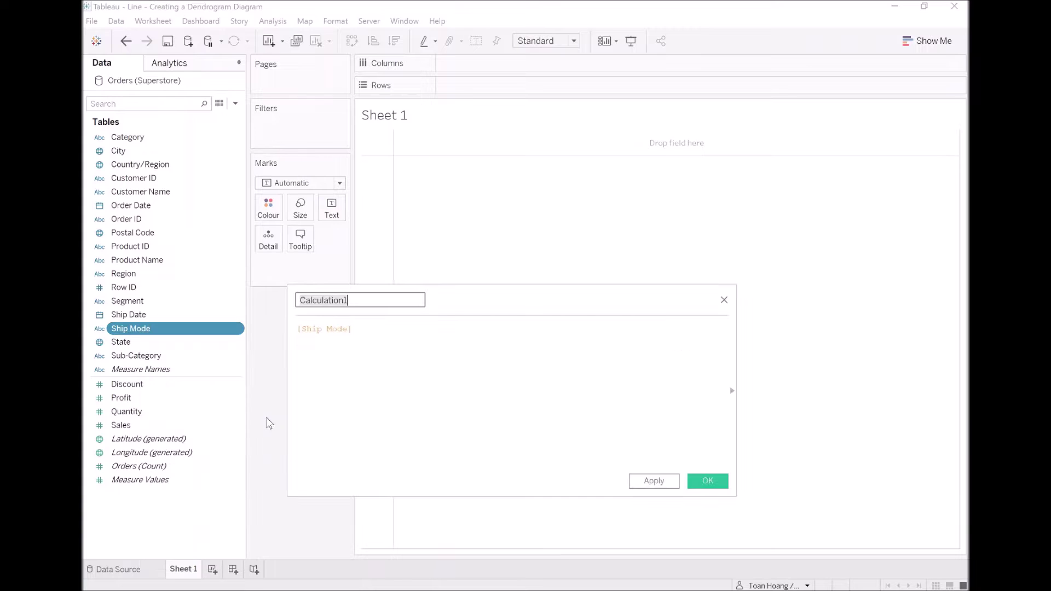
text(Path)
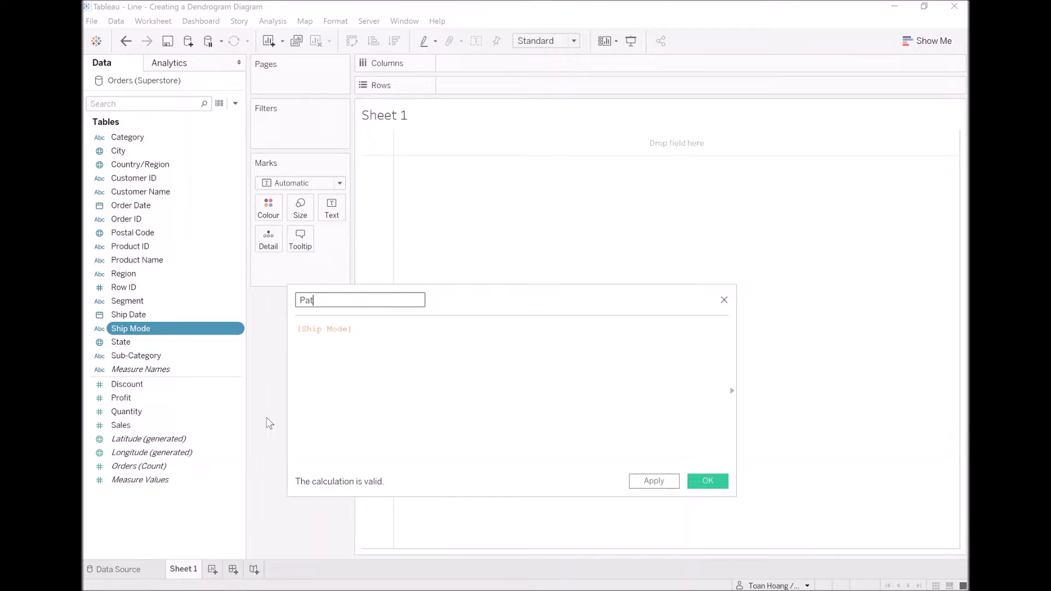
key(Tab)
key(Left)
text(IIF()
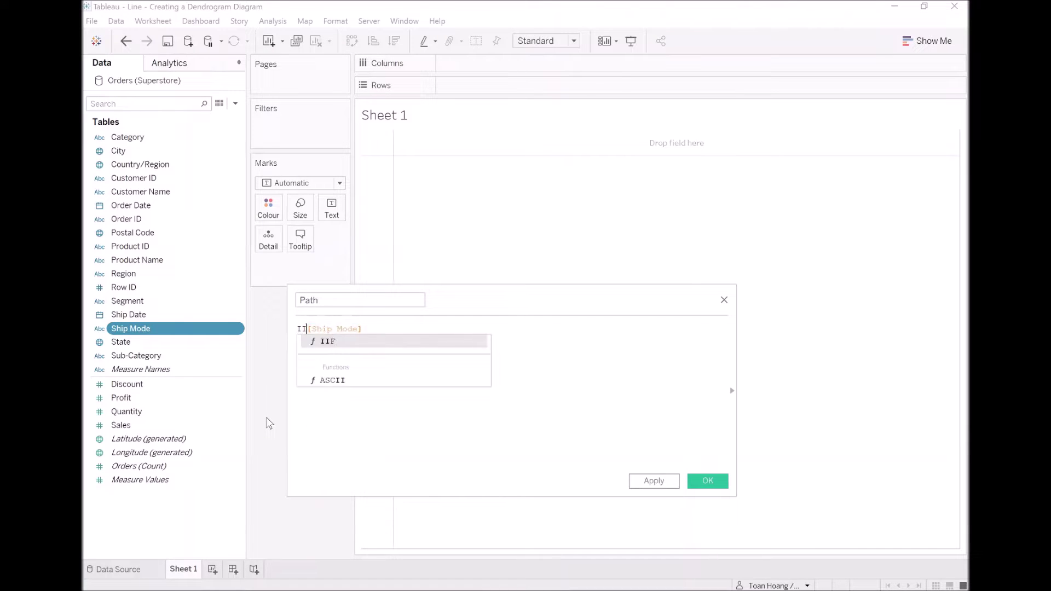
key(Right)
key(Right)
key(Right)
key(Right)
key(Right)
key(Right)
key(Right)
key(Right)
key(Right)
key(Right)
key(Right)
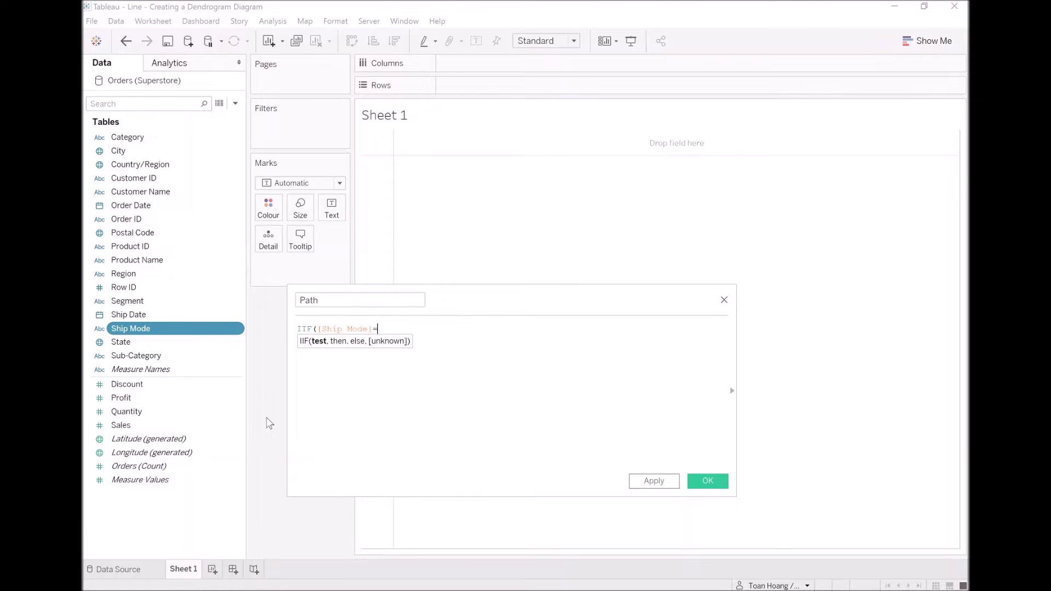
text(="First Class",)
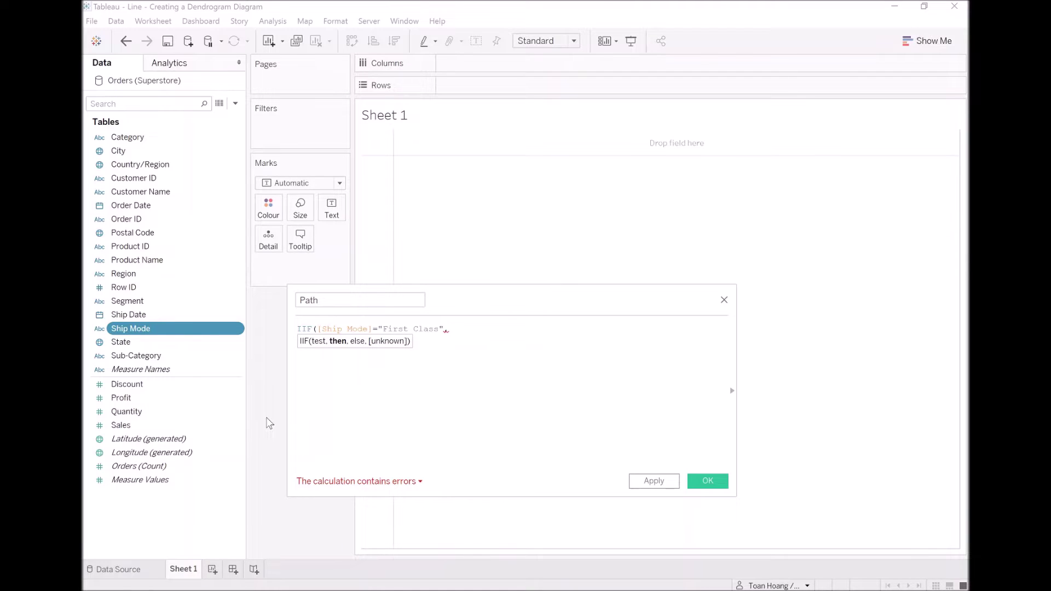
text(1,101))
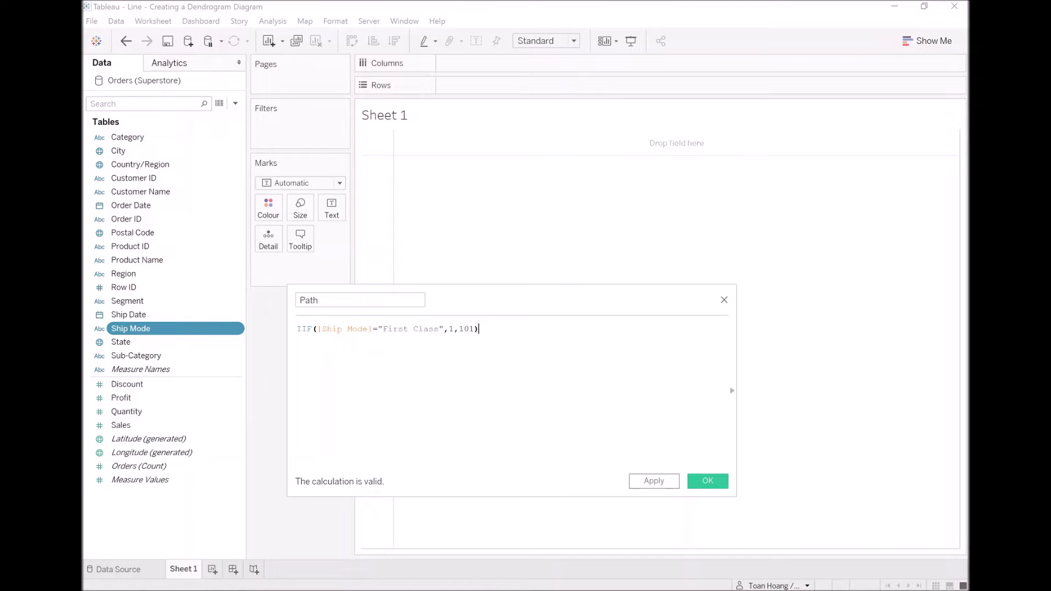
click(710, 481)
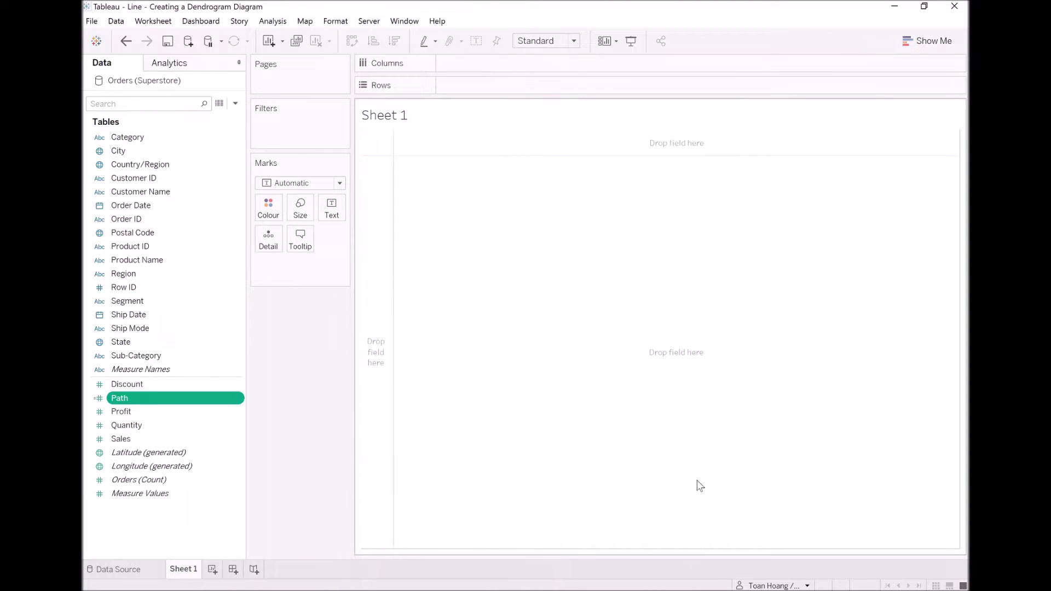
Create bins from the Path field with a bin size of 1.
right_click(131, 399)
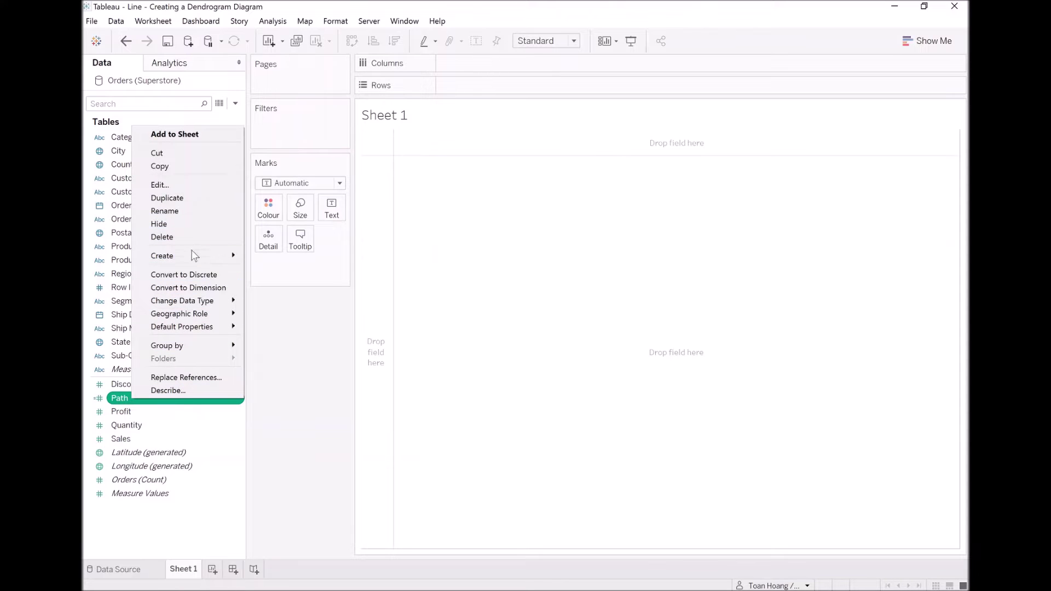
mouse_move(194, 255)
click(268, 283)
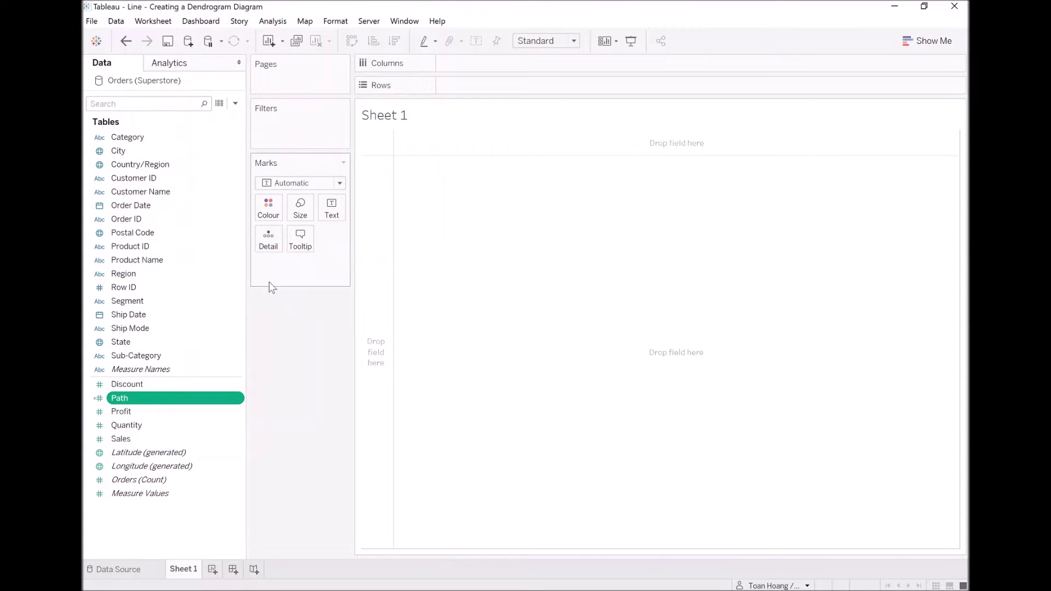
drag(498, 276, 481, 276)
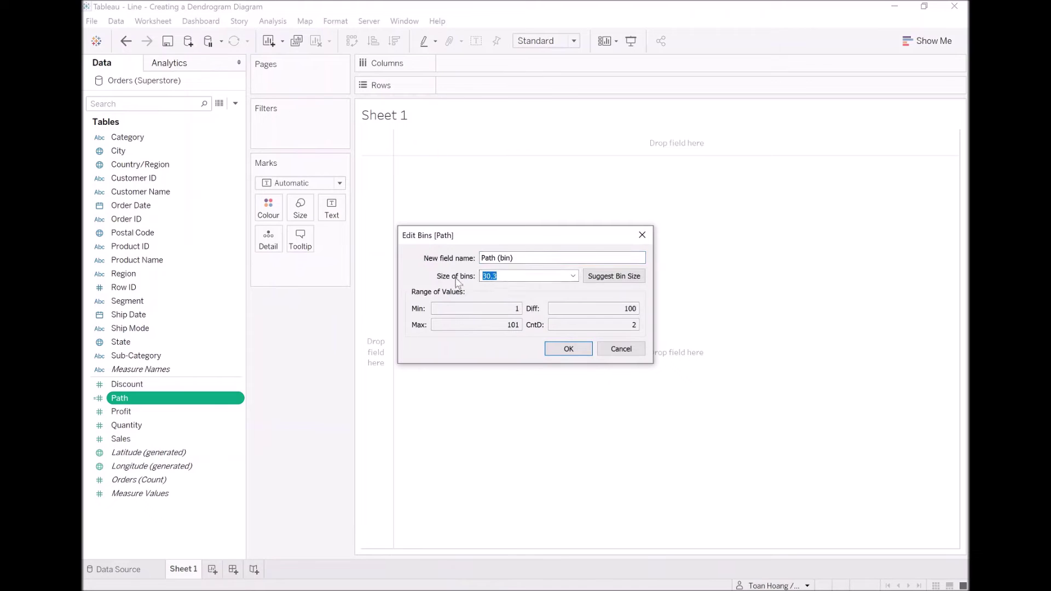
text(1)
click(569, 353)
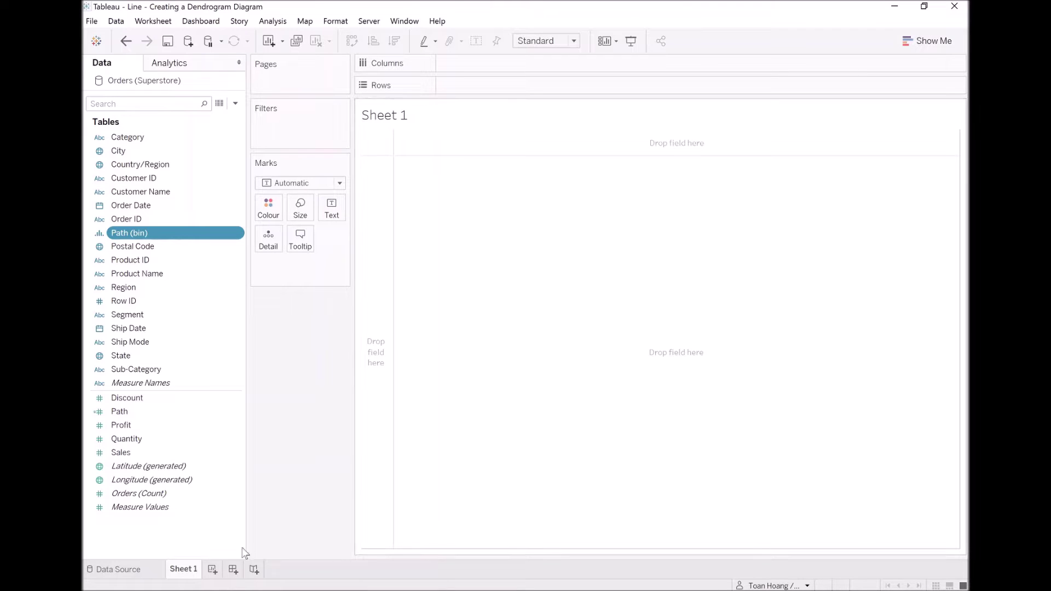
Start a calculated field named X with the term (INDEX()-1)*0.12 in its formula.
right_click(176, 536)
click(237, 406)
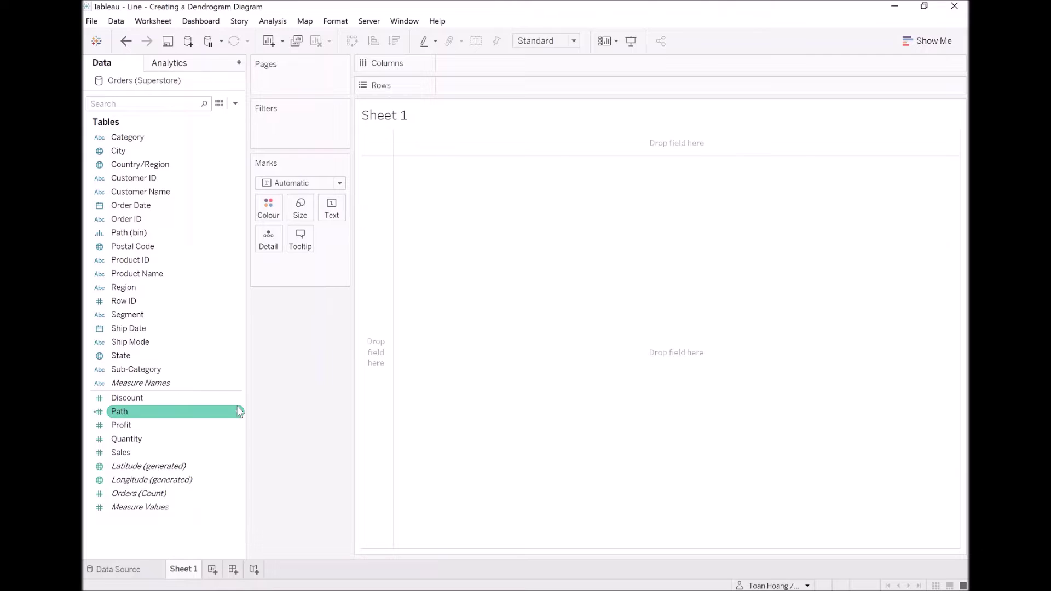
text(X)
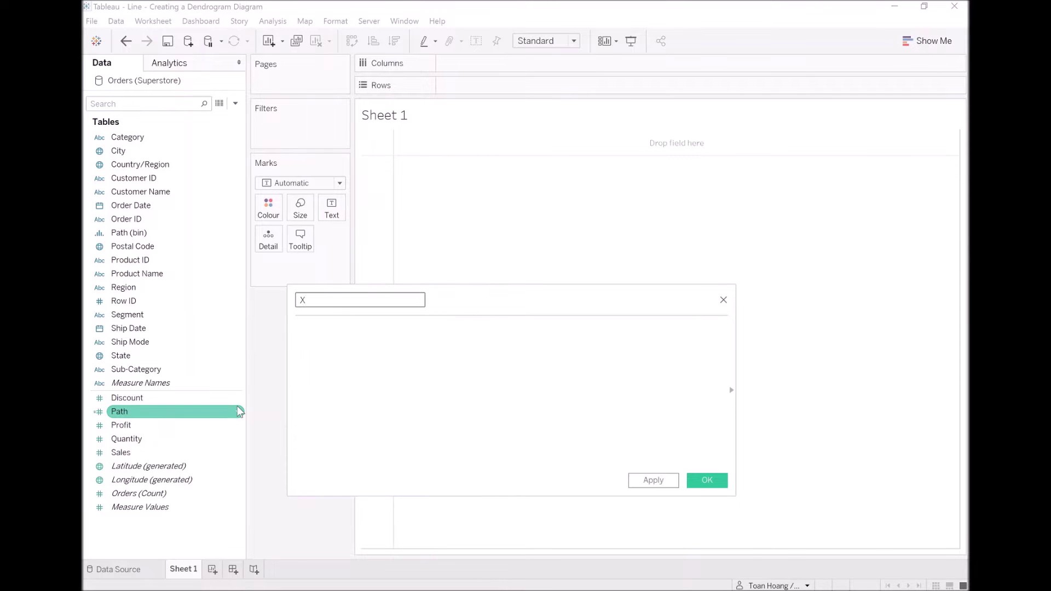
key(Tab)
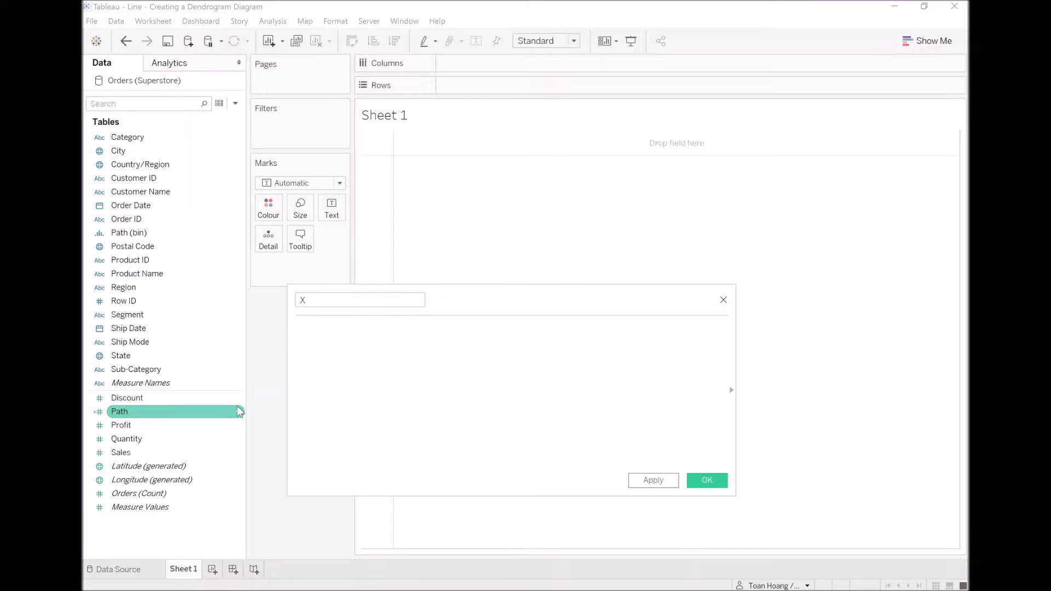
text())
text(I)
key(Return)
text(-1)
key(Right)
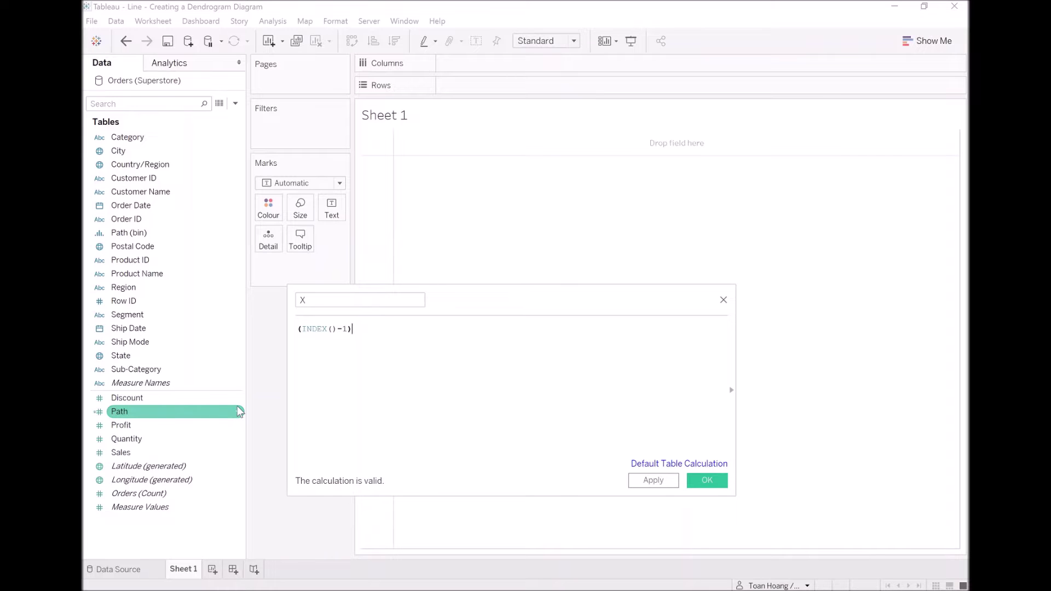
text(*)
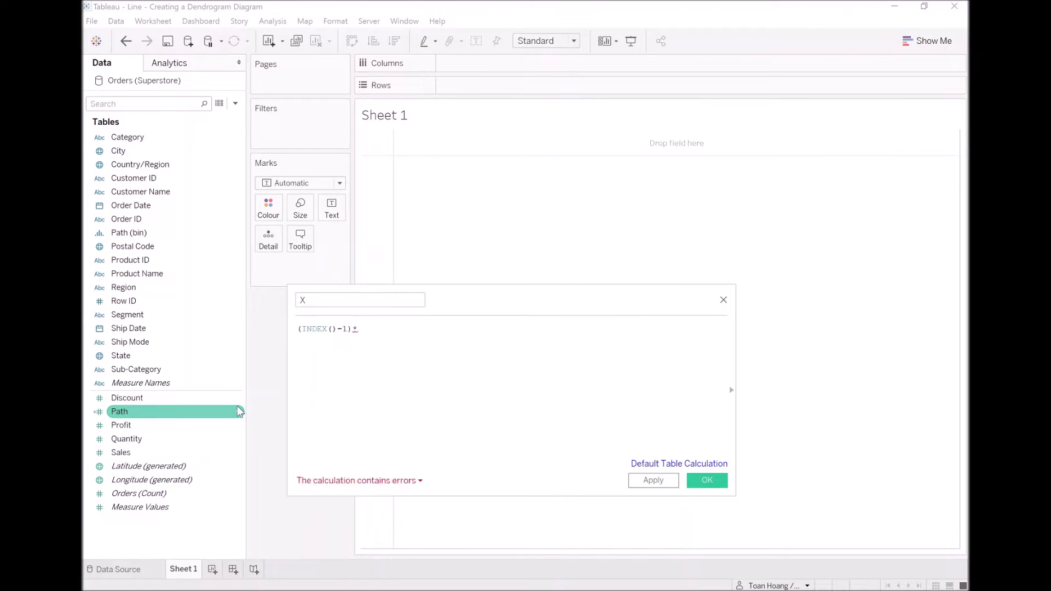
text(0.12))
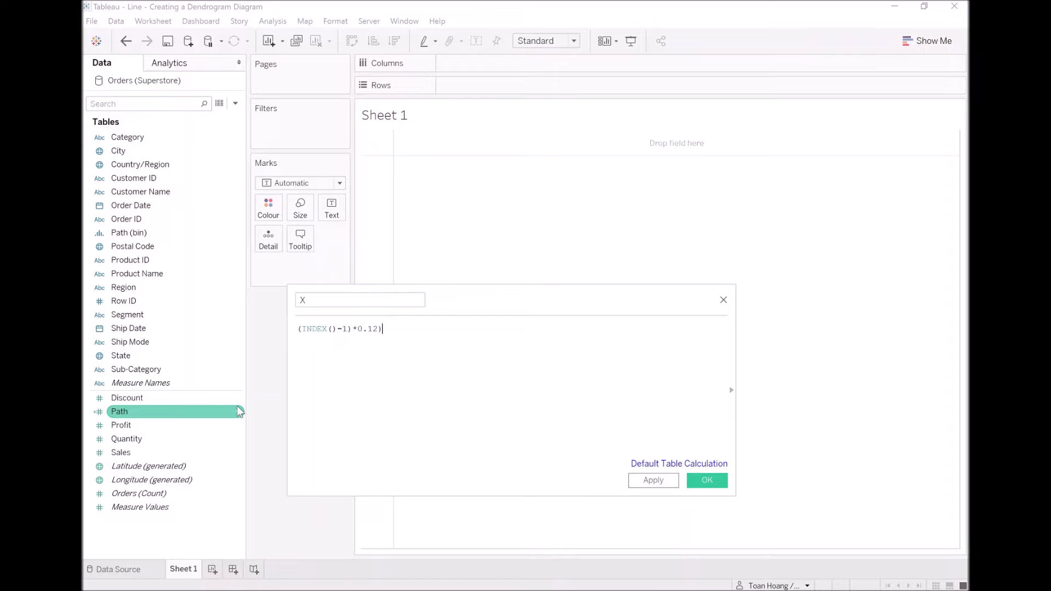
Complete the X formula as ((INDEX()-1)*0.12)-6 and save it.
key(Left)
key(Home)
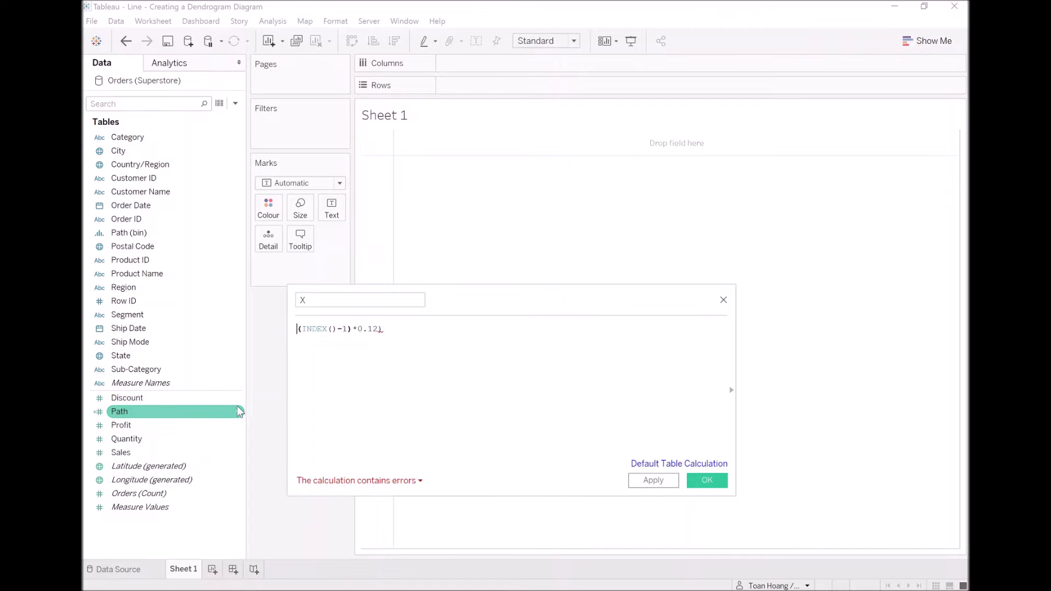
text(()
key(Right)
key(Right)
key(Right)
key(Right)
key(Right)
key(Right)
key(Right)
key(Right)
key(Right)
key(Right)
key(Right)
key(Right)
key(Right)
key(Right)
key(Right)
key(Right)
key(Right)
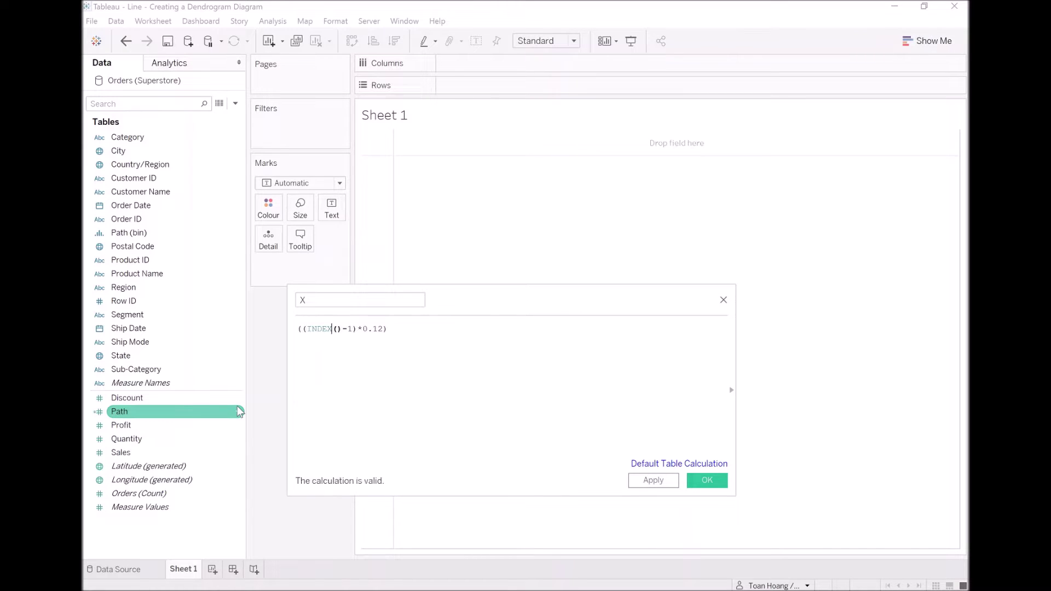
text(-6)
key(Left)
key(Left)
key(Left)
key(Left)
key(Left)
key(Left)
key(Left)
key(Left)
key(Left)
key(Left)
key(Left)
key(Right)
key(Right)
key(Right)
key(Right)
key(Right)
key(shift+Right)
key(shift+Right)
key(shift+Right)
key(shift+Right)
key(Right)
key(Right)
key(Right)
key(Right)
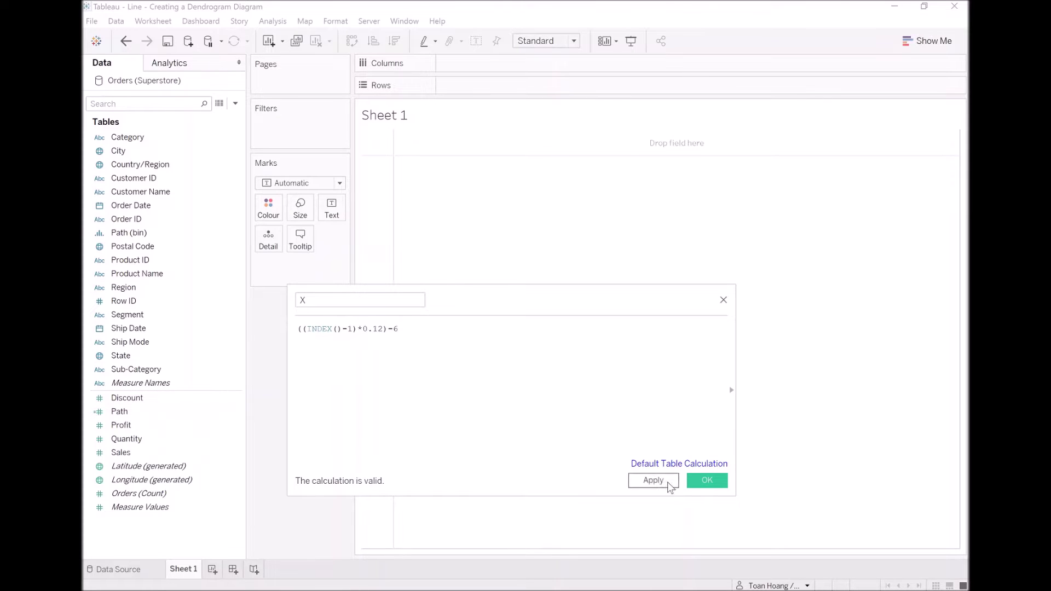
click(706, 480)
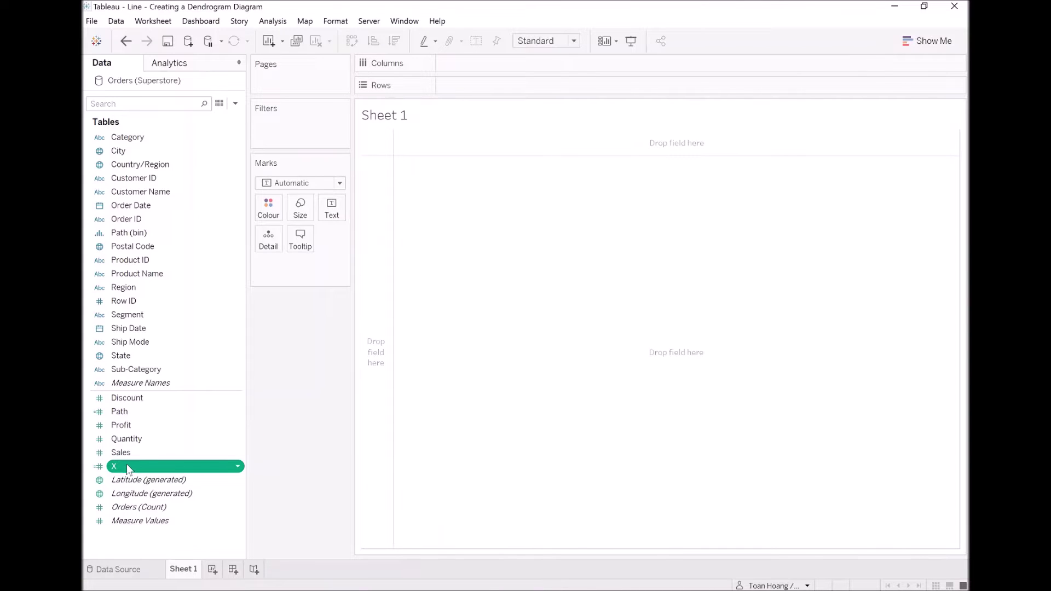
Place X on Columns and set the marks to circles.
mouse_move(127, 469)
mouse_down()
mouse_move(436, 117)
mouse_move(460, 70)
mouse_up()
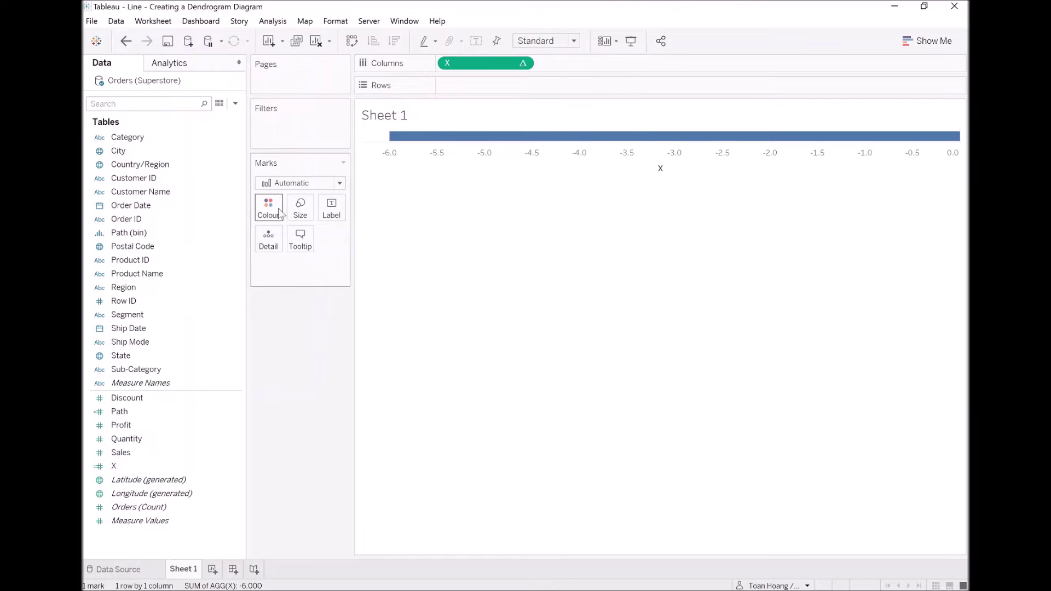
click(298, 183)
key(Escape)
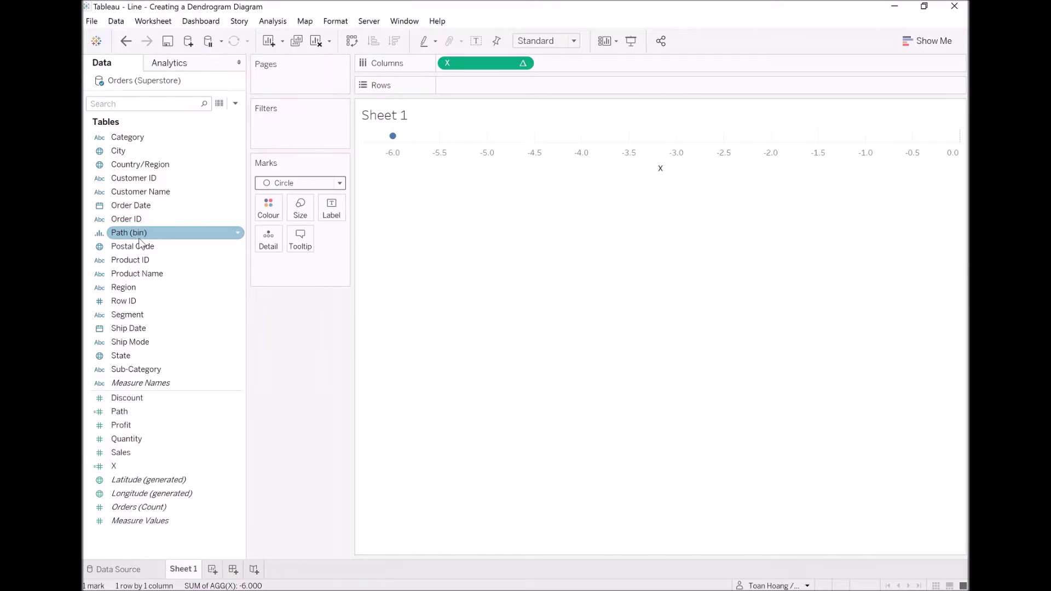
Move Path (bin) onto Detail and compute X using Path (bin).
drag(141, 242, 473, 91)
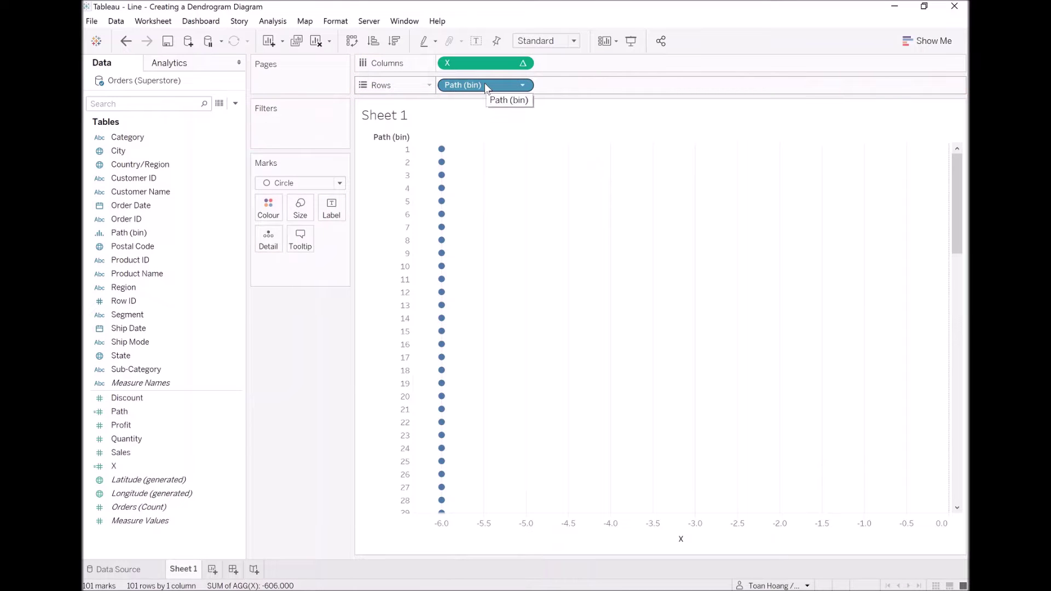
right_click(484, 85)
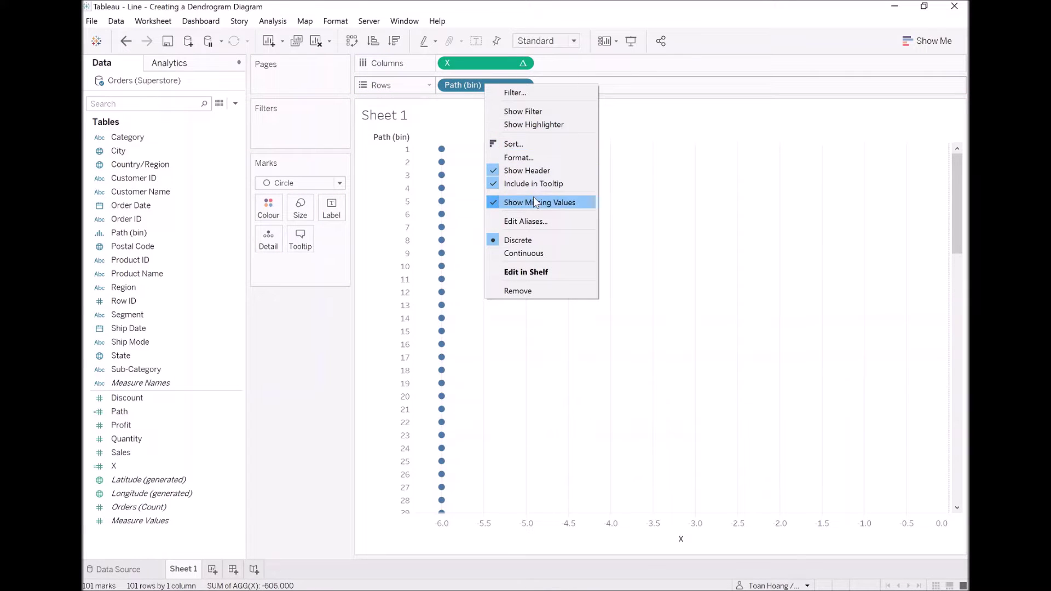
click(649, 200)
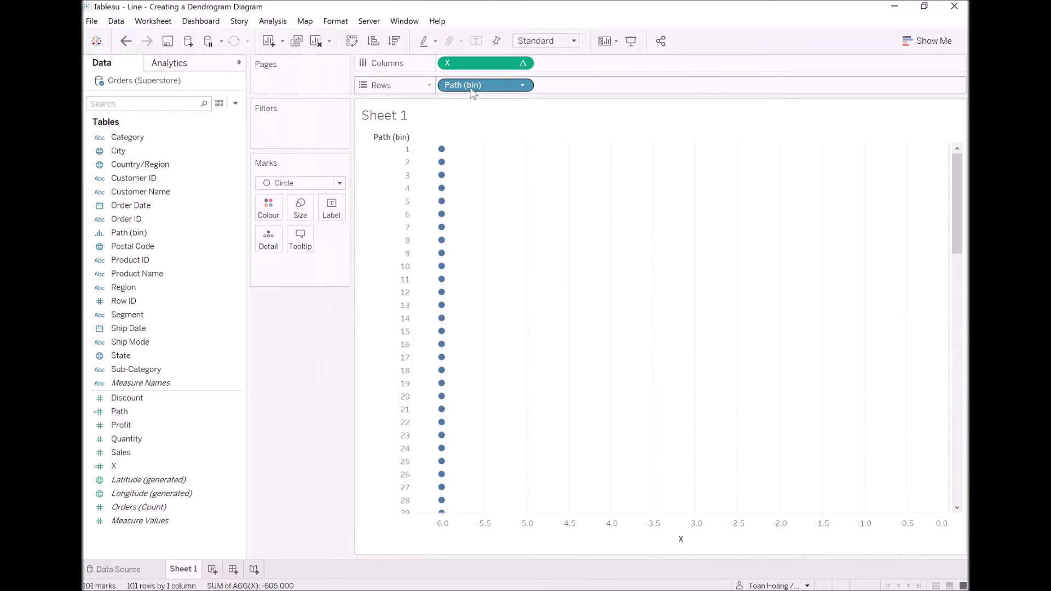
drag(482, 87, 270, 238)
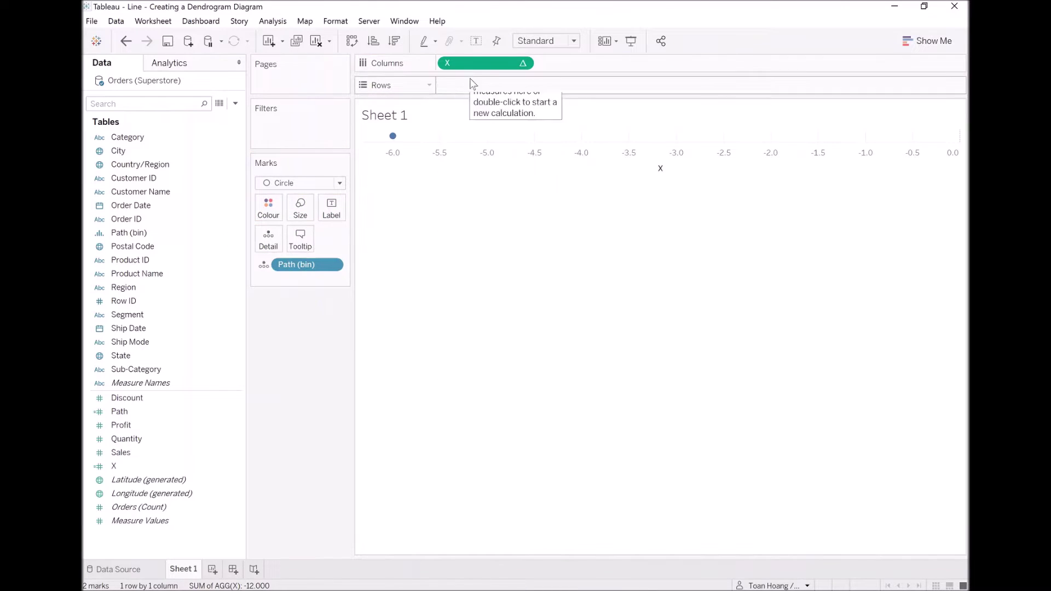
right_click(478, 64)
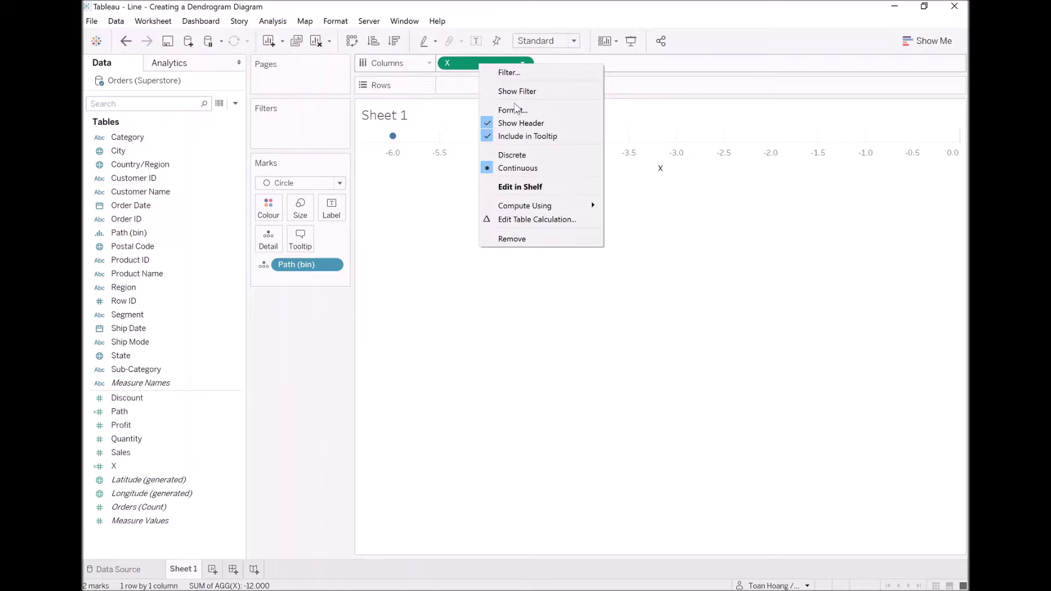
mouse_move(561, 207)
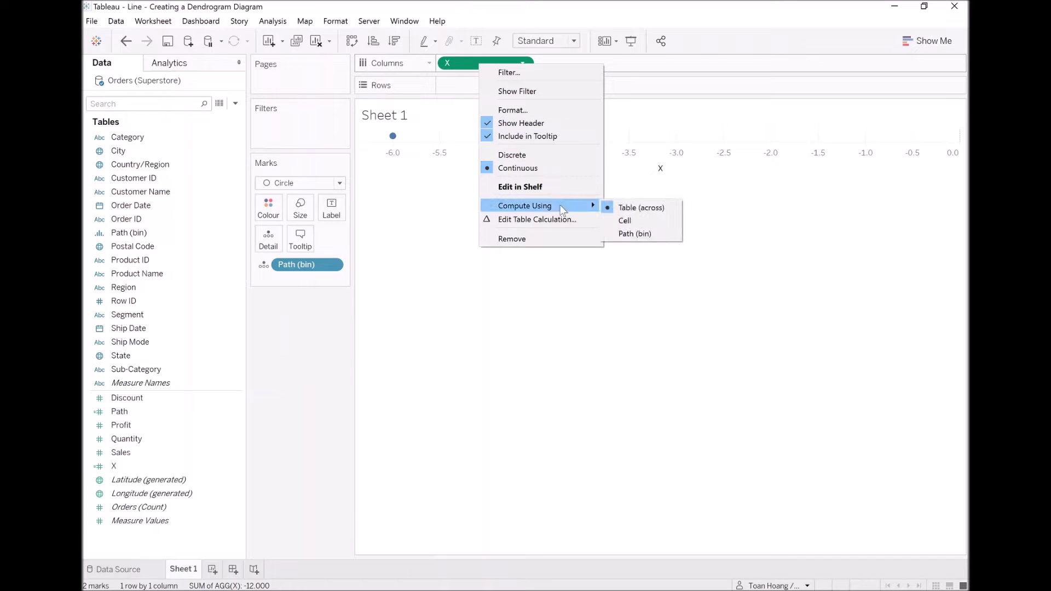
click(642, 235)
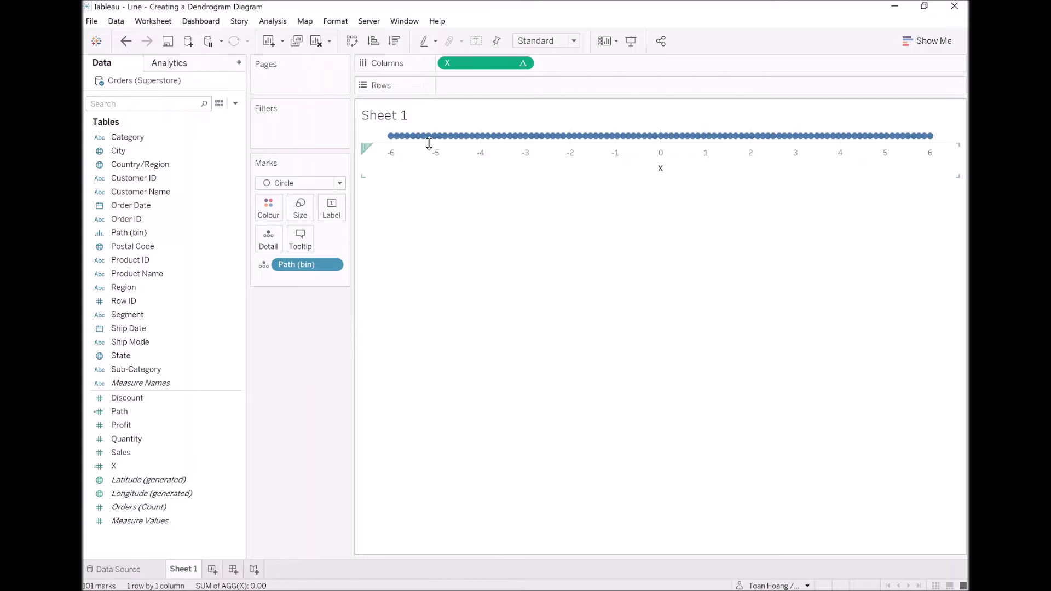
mouse_move(394, 140)
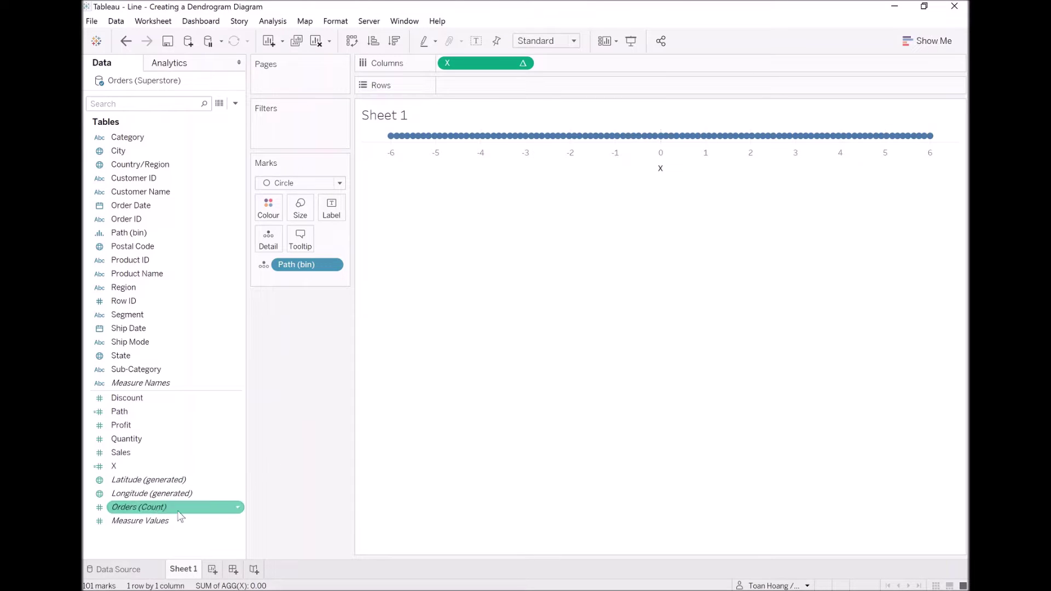
Start a calculated field named Y, entering 1 / (1+EXP(-[X]) with autocomplete.
right_click(162, 536)
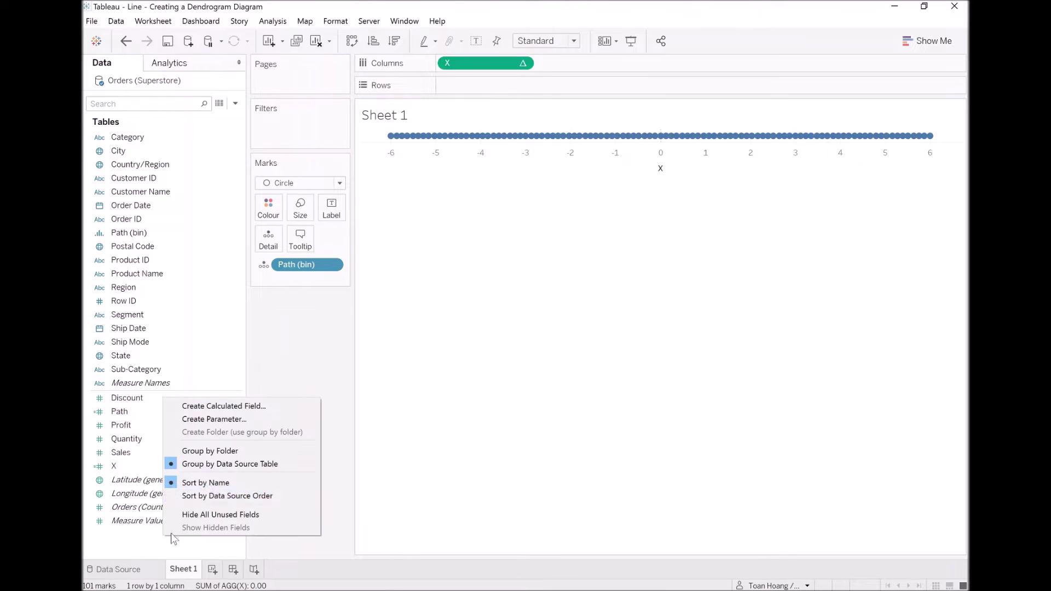
click(224, 407)
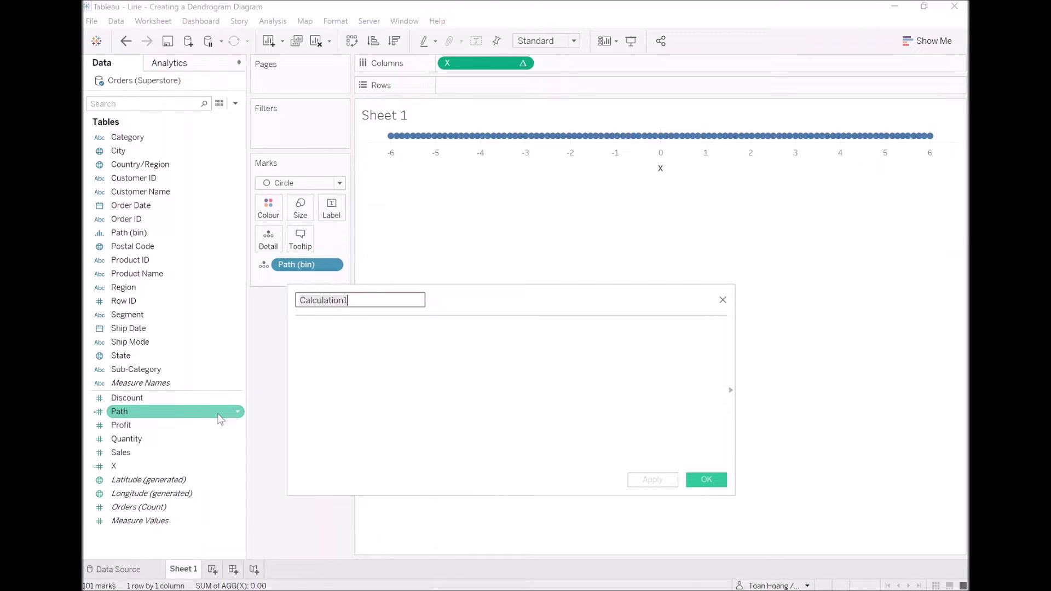
text(Y)
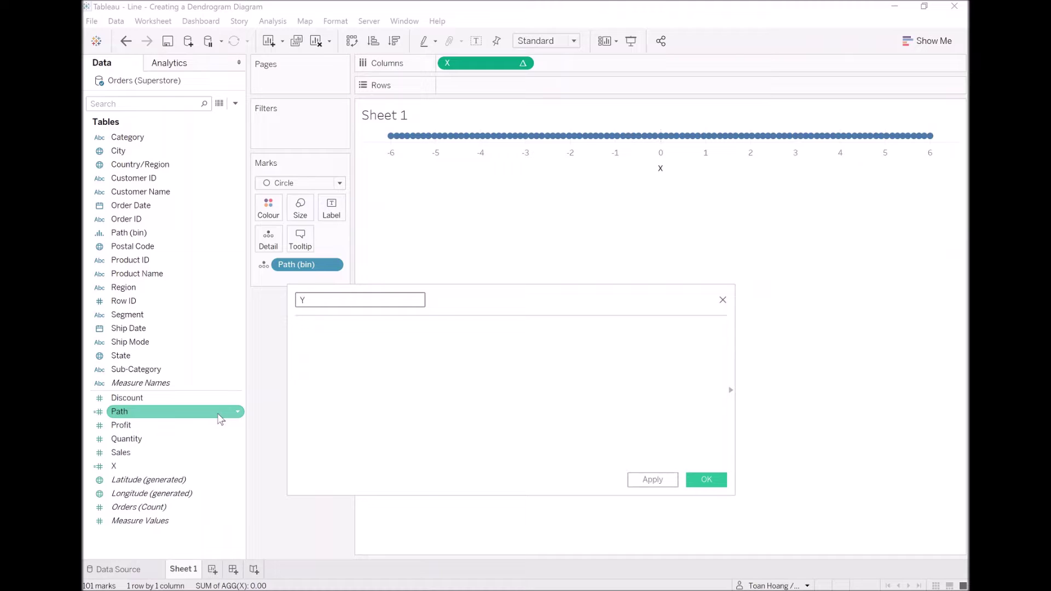
key(Tab)
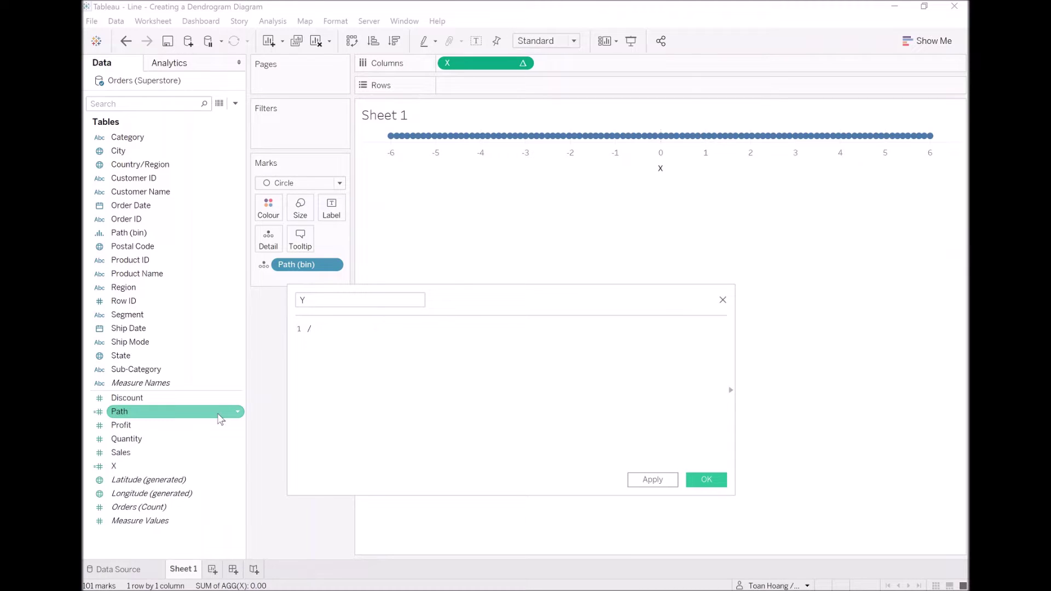
text(1 / ()1+ex)
key(Down)
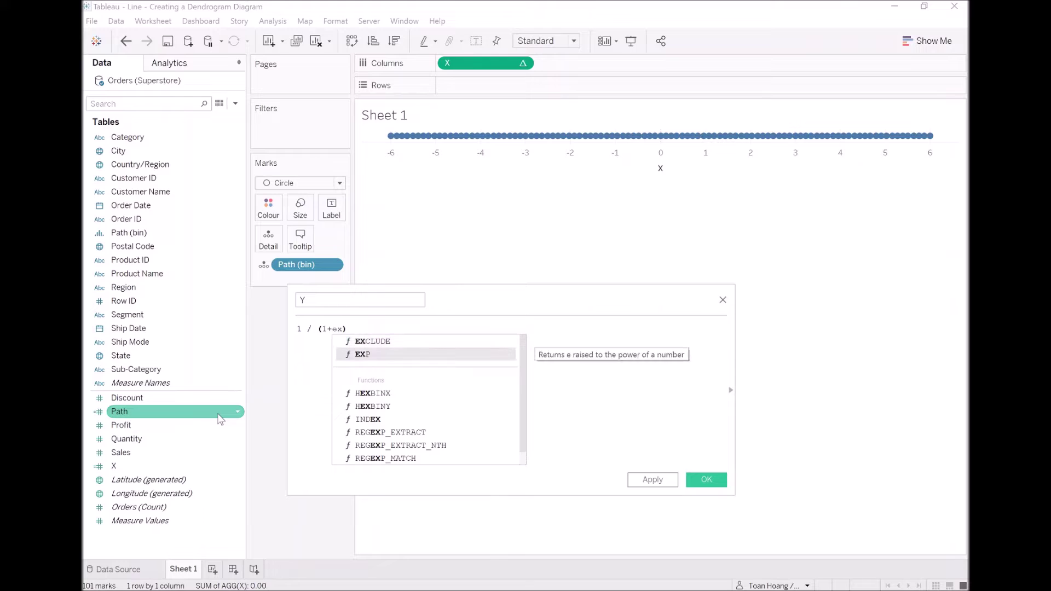
key(Return)
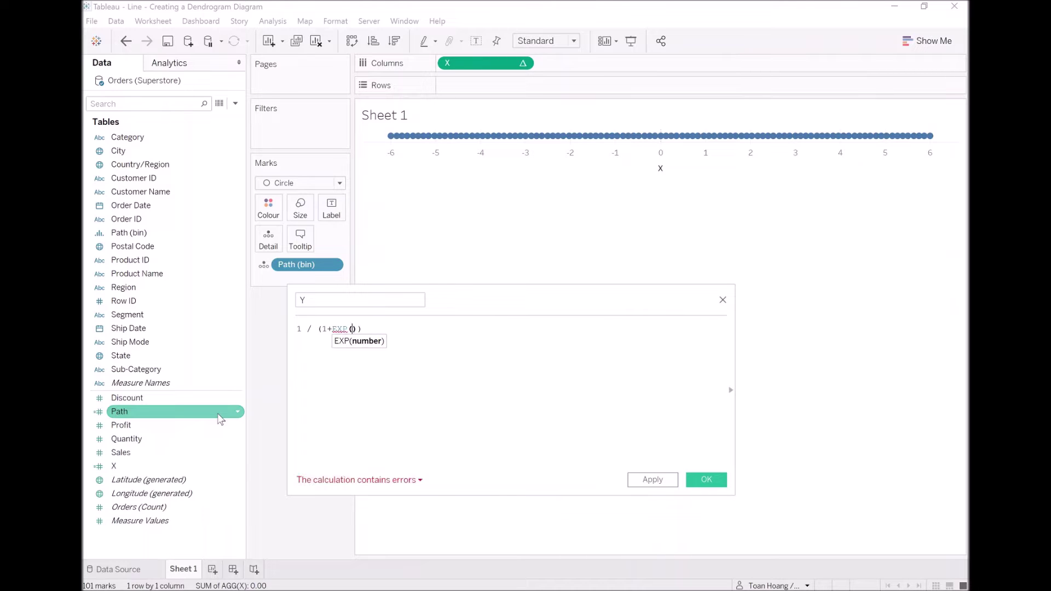
text(()
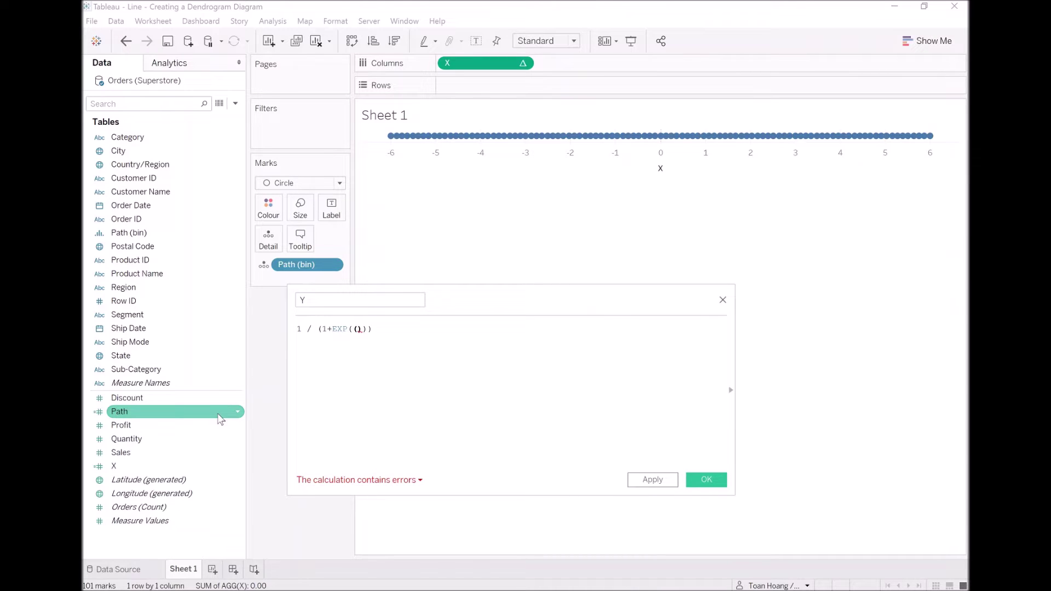
text(-[x)
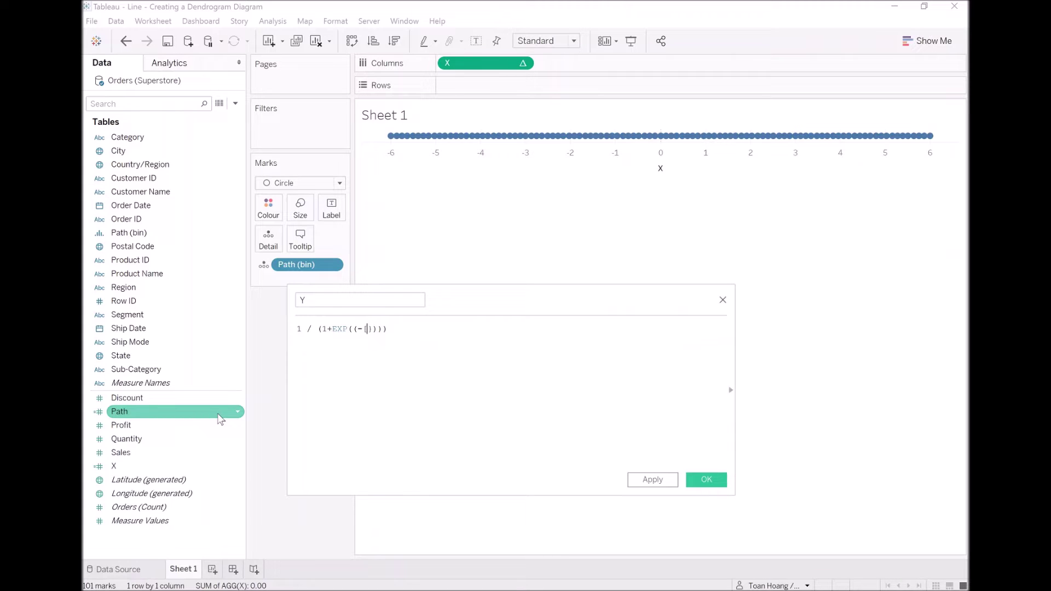
key(Return)
Fix the parentheses so Y reads 1 / (1+EXP(-[X])), then apply and save it.
key(BackSpace)
key(BackSpace)
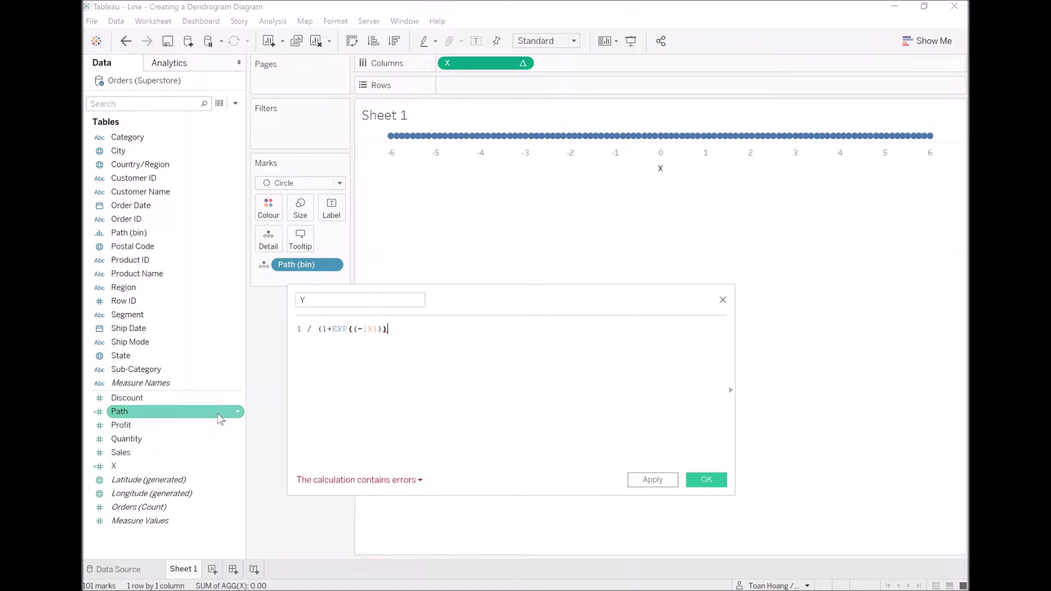
text())
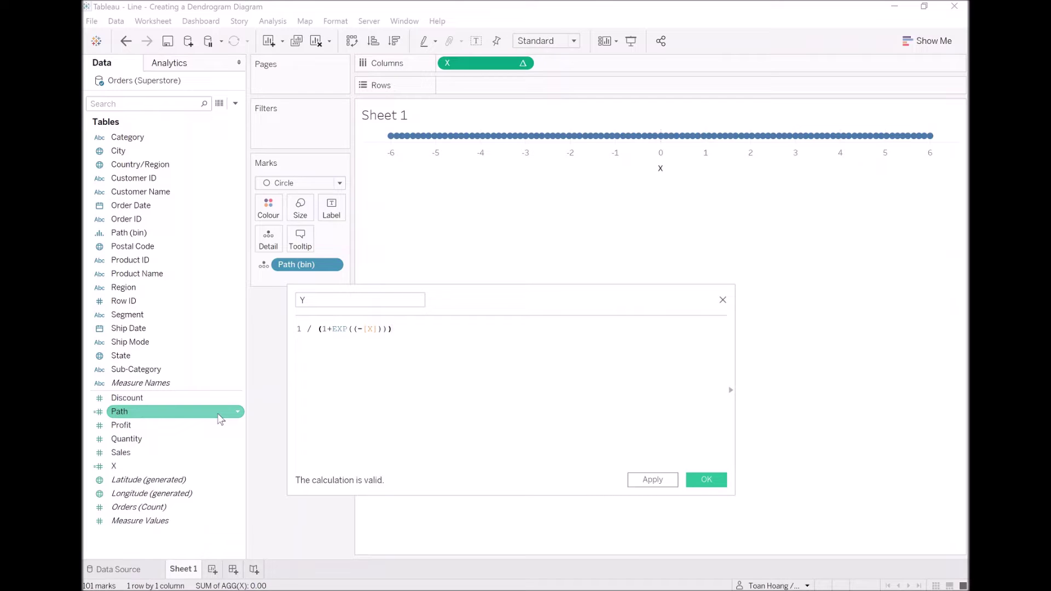
key(Left)
key(Left)
key(Left)
key(BackSpace)
key(Right)
key(Right)
key(Right)
key(Right)
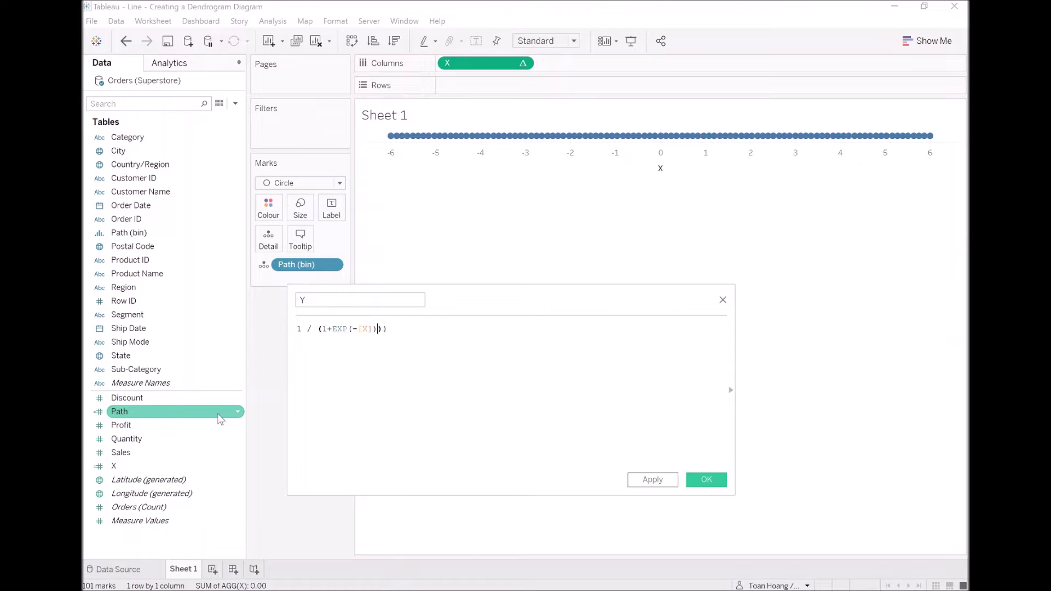
key(BackSpace)
key(Right)
key(Right)
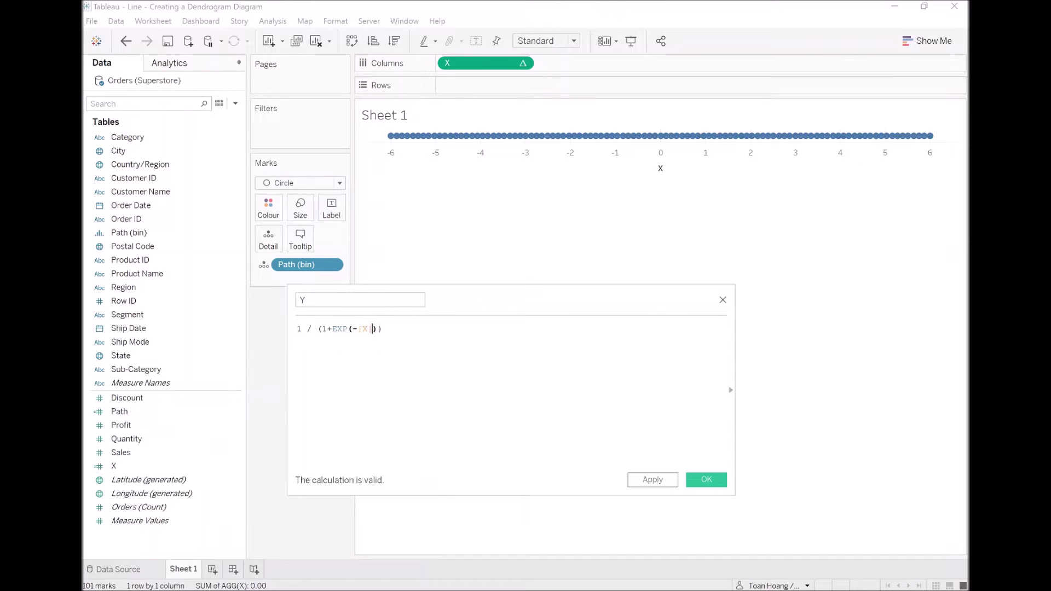
click(657, 483)
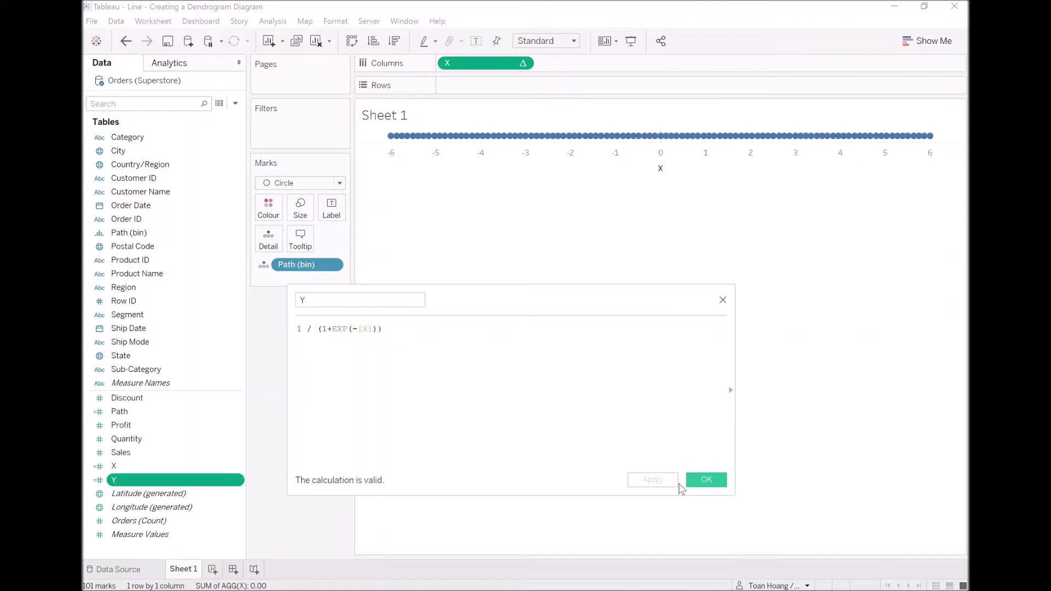
click(704, 485)
Put Y on Rows, switch the marks to Line, and use Path (bin) as the path.
drag(171, 477, 466, 90)
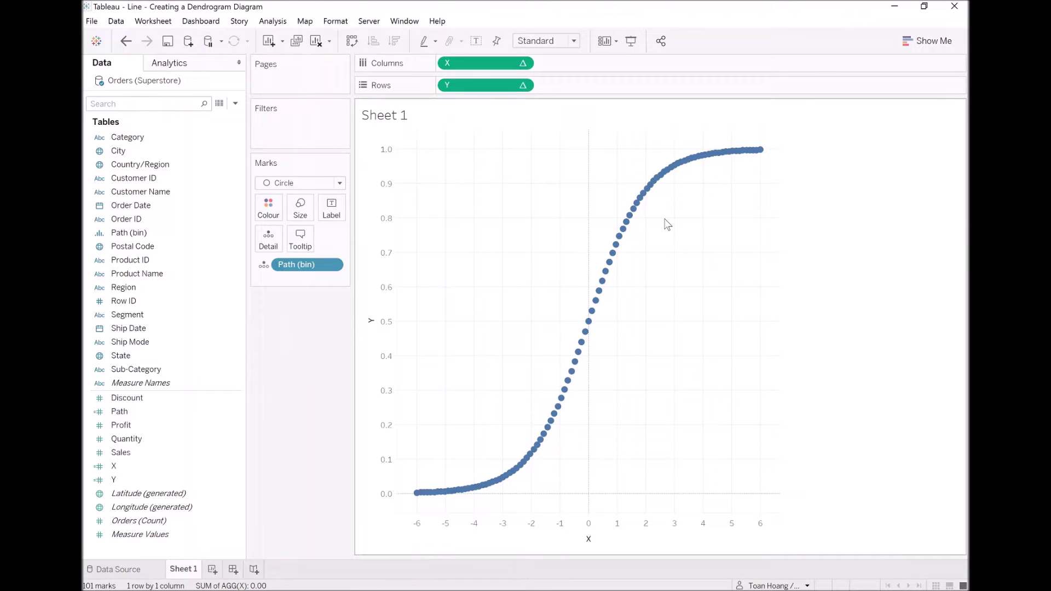
click(312, 186)
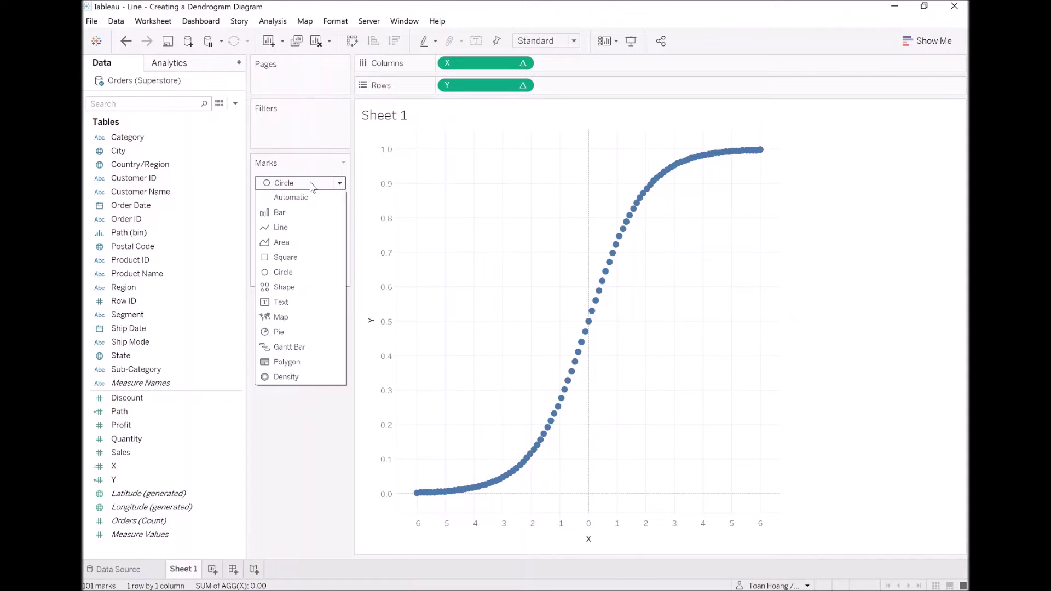
click(309, 225)
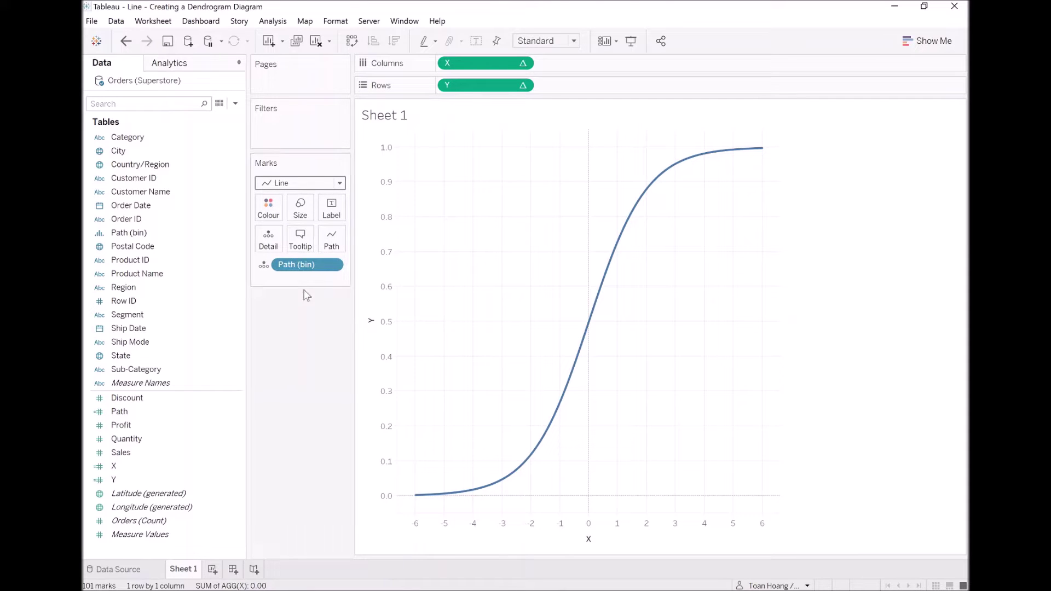
drag(300, 265, 331, 246)
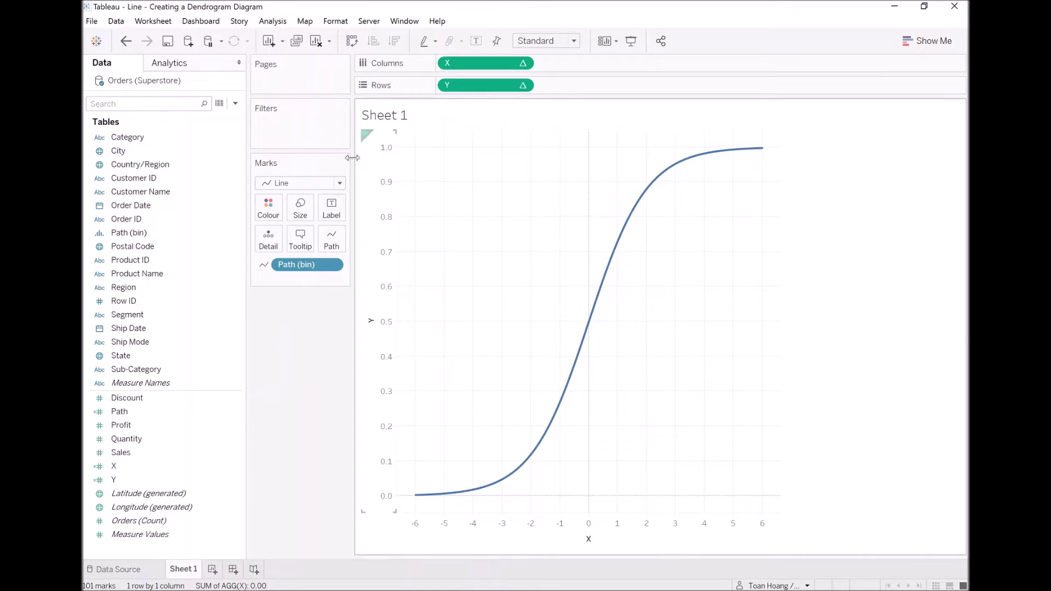
click(235, 103)
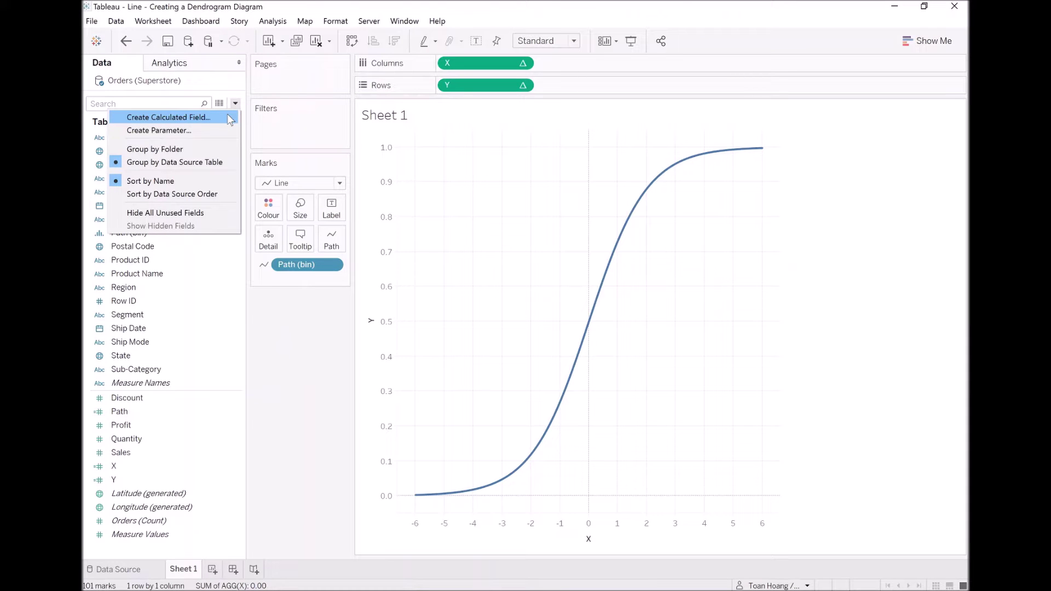
Write a calculated field TC_Sales with the formula WINDOW_SUM(SUM([Sales])).
click(228, 115)
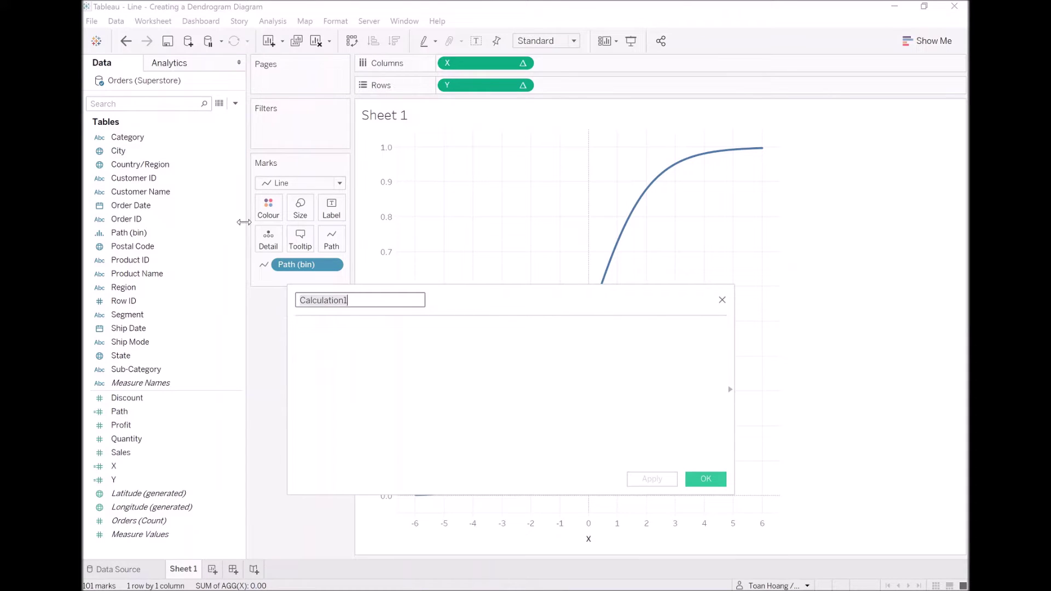
text(TC_Sales)
key(Tab)
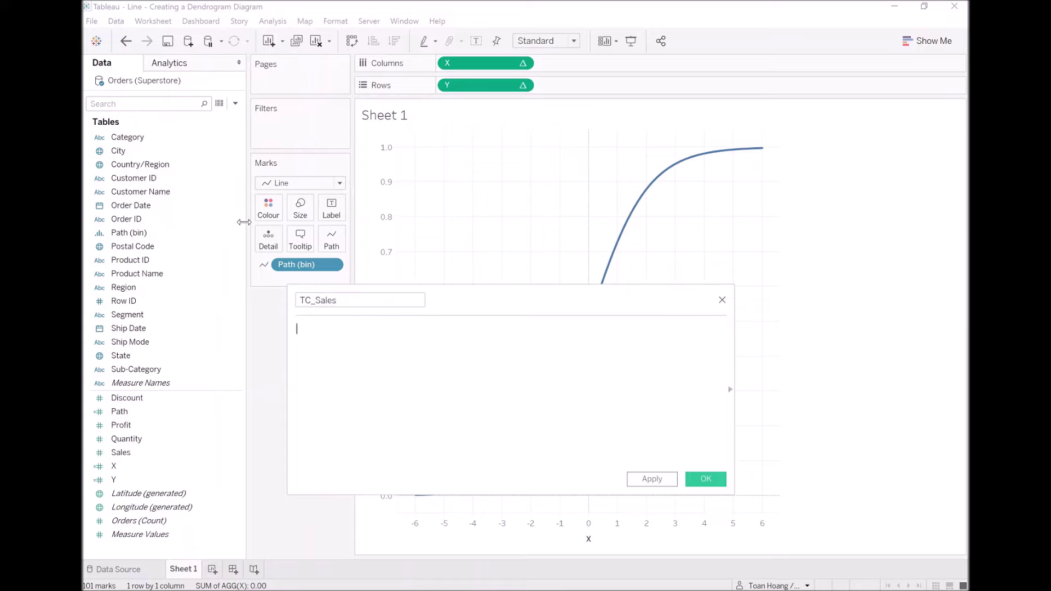
text(WIND)
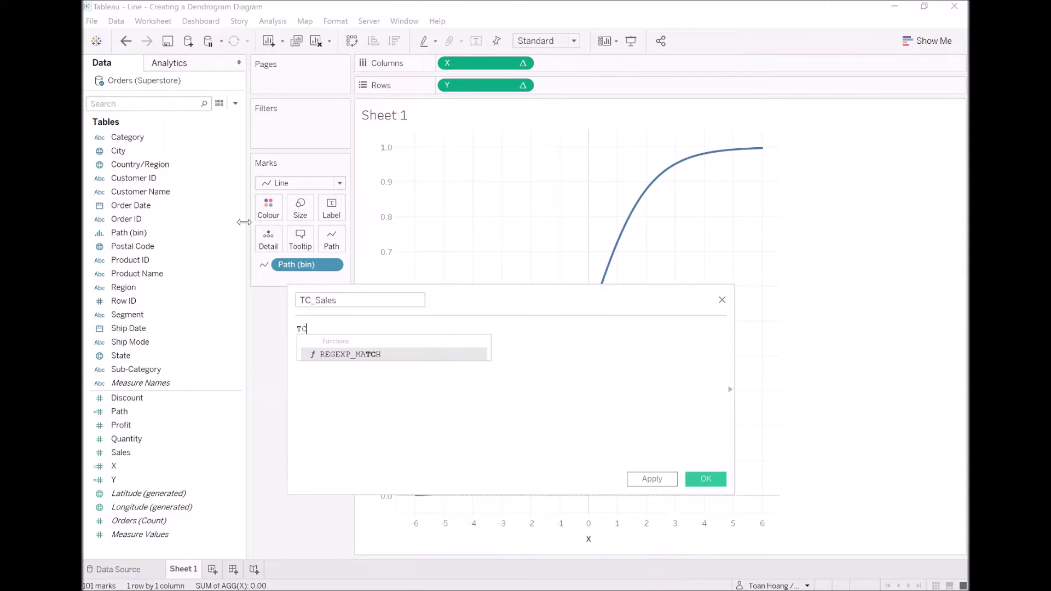
key(Down)
key(Down)
key(Down)
key(Down)
key(Down)
key(Down)
key(Down)
key(Down)
key(Down)
key(Down)
key(Down)
key(Down)
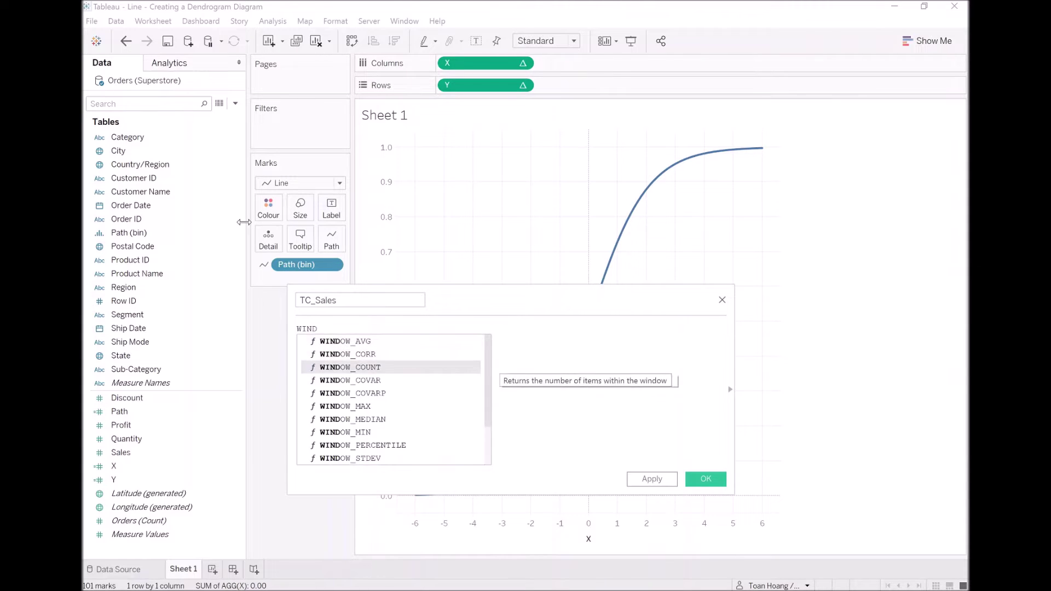
key(Up)
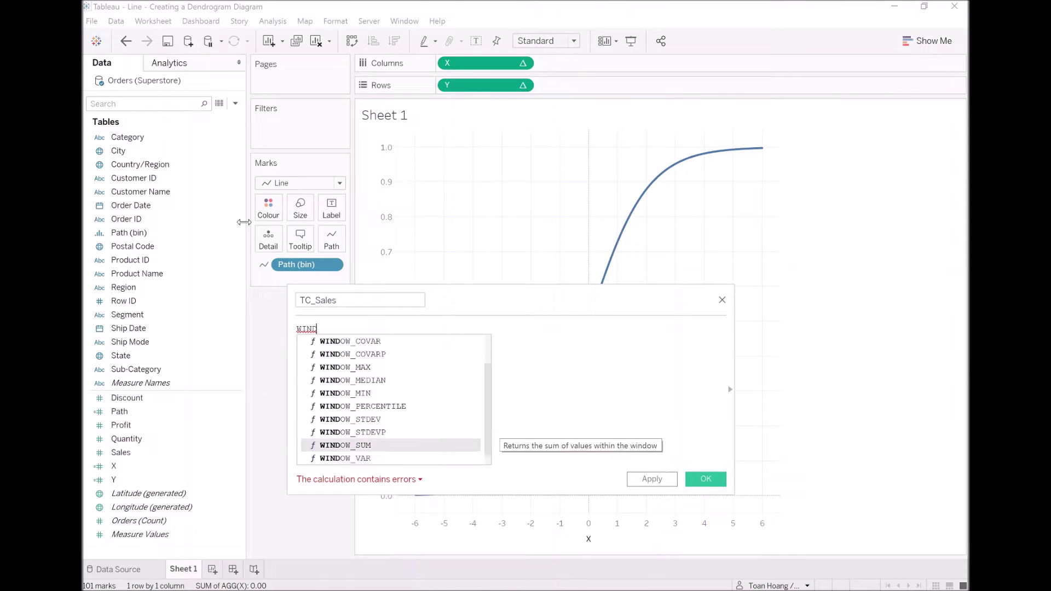
key(Return)
text(SUM([S)
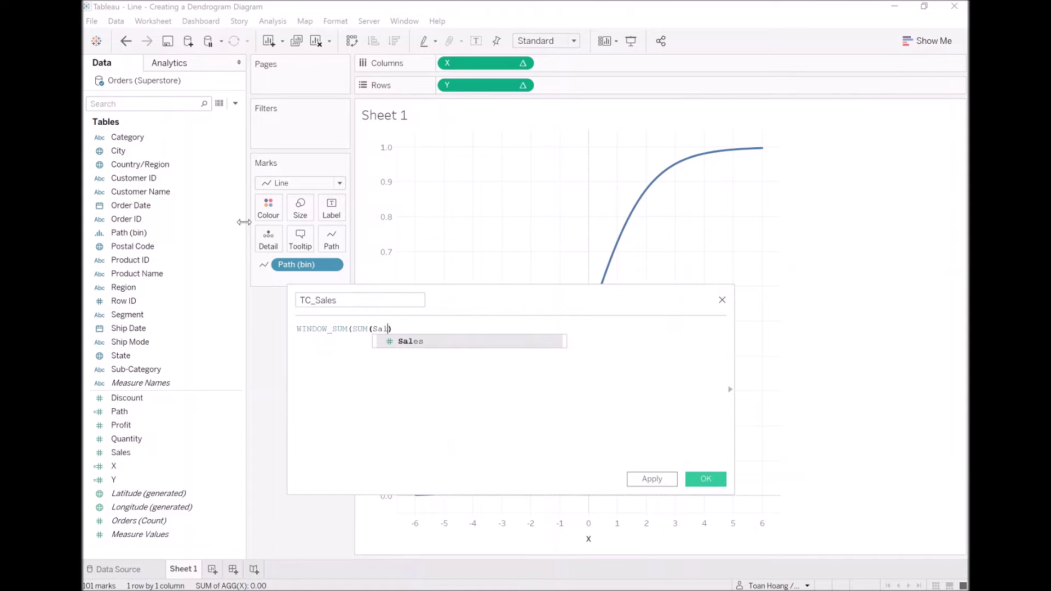
key(Return)
text()))
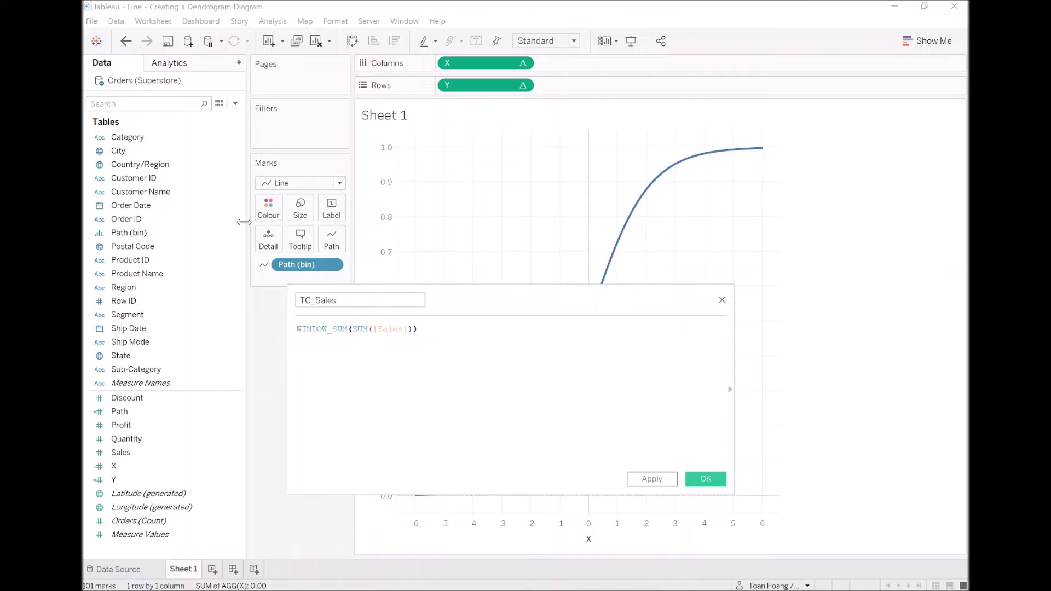
Save TC_Sales, duplicate it, and rename the copy TC_Total Sales.
click(704, 481)
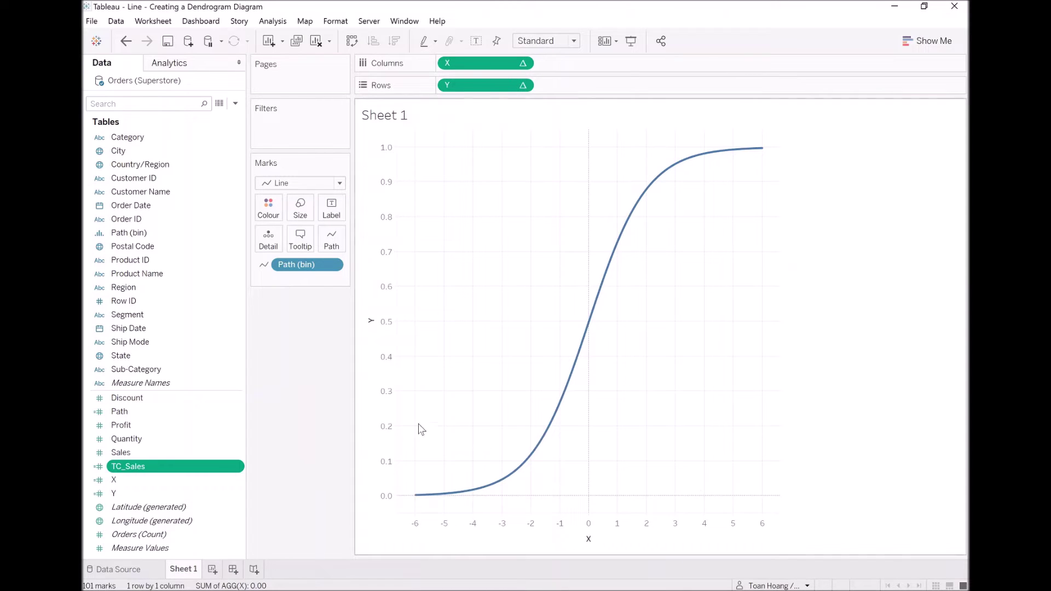
right_click(163, 472)
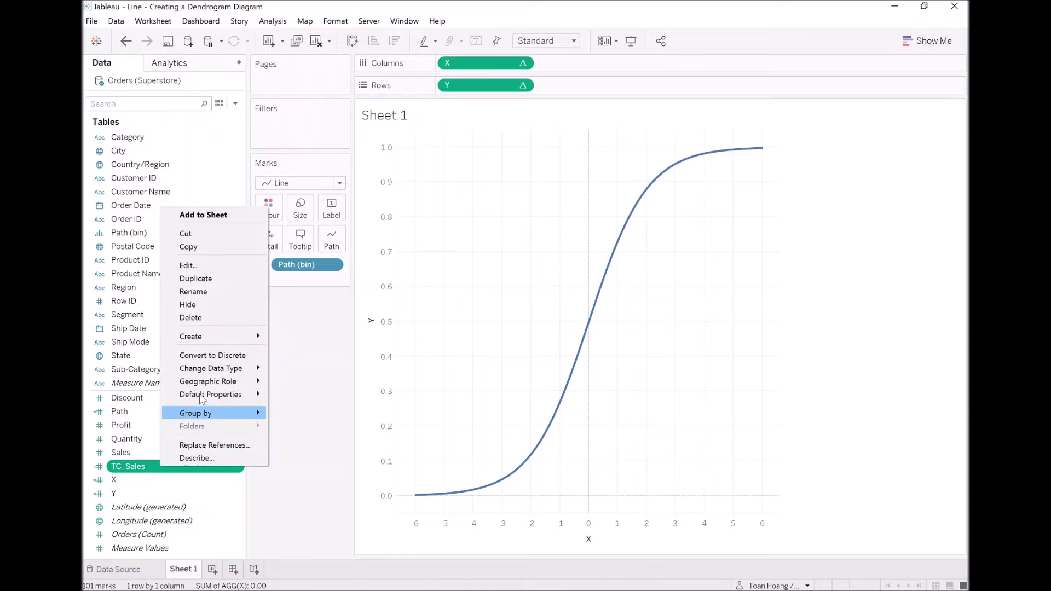
click(216, 280)
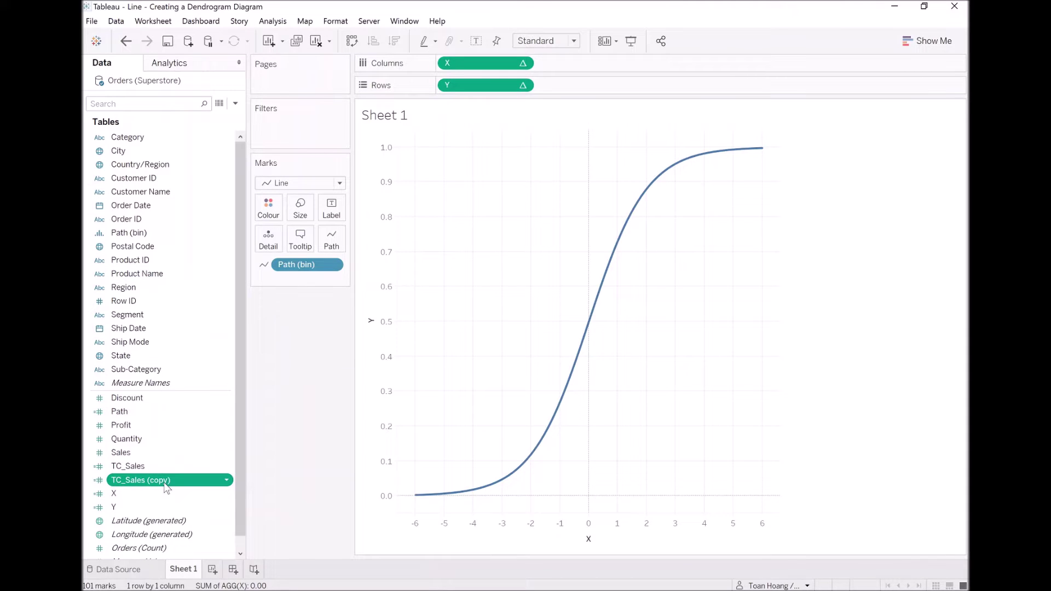
right_click(164, 482)
key(Escape)
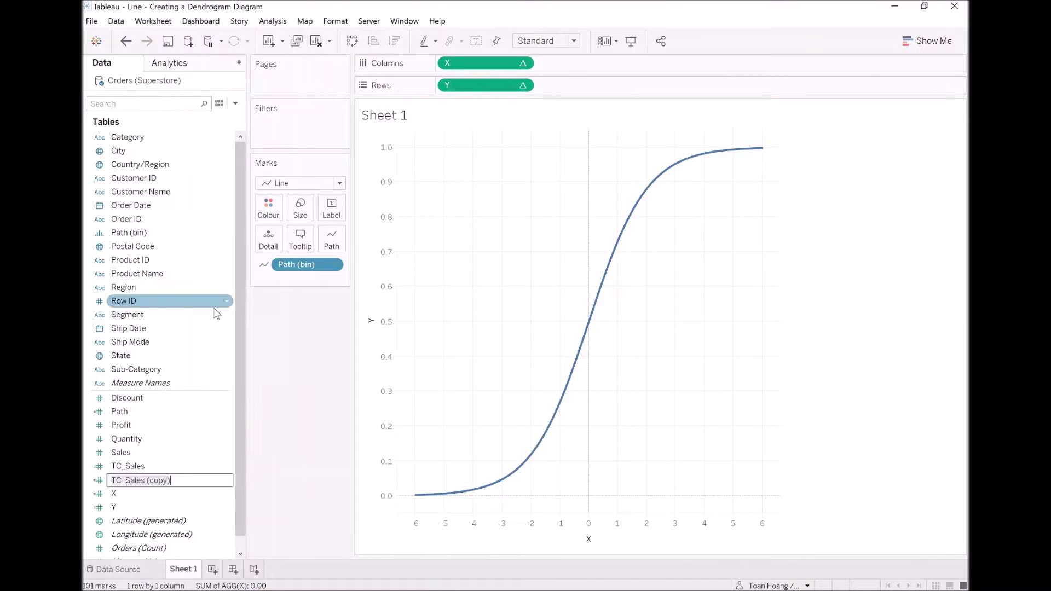
key(End)
key(ctrl+shift+Left)
key(shift+Left)
key(BackSpace)
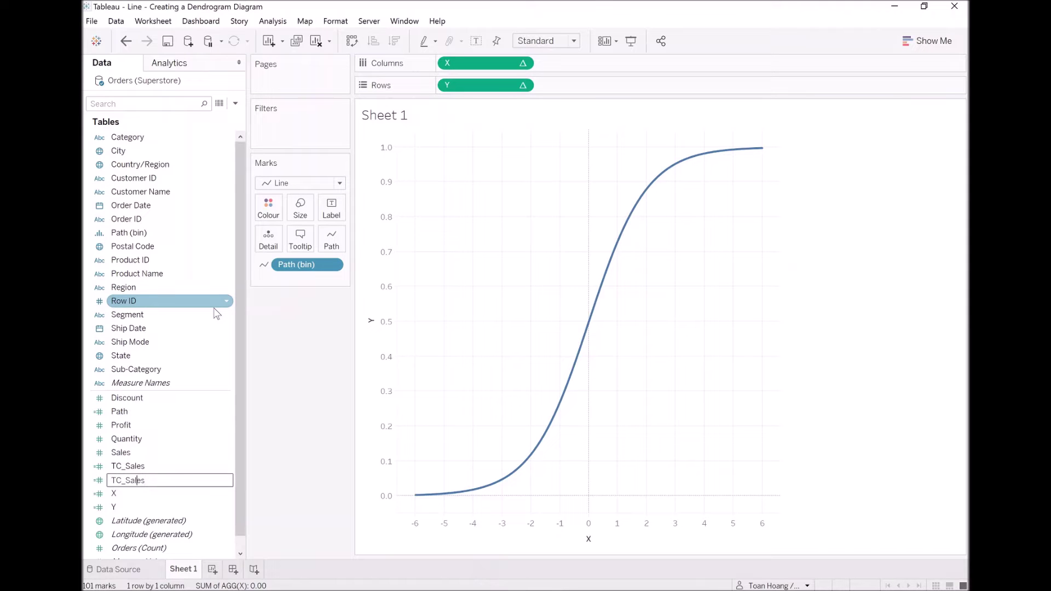
text(Total)
key(Return)
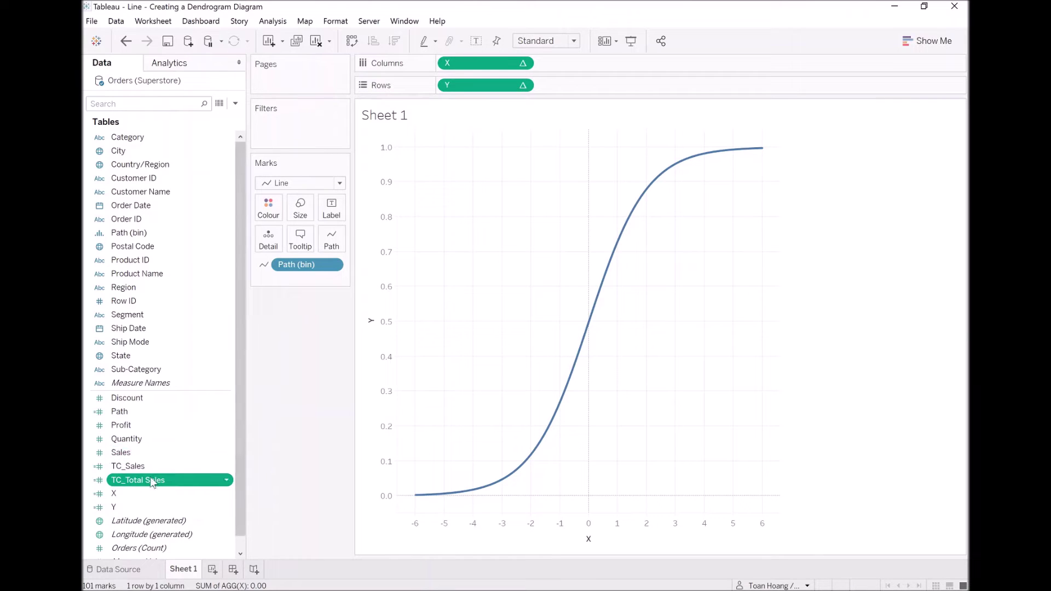
Create calculated field TC_Percentage as [TC_Sales] / [TC_Total Sales].
right_click(127, 469)
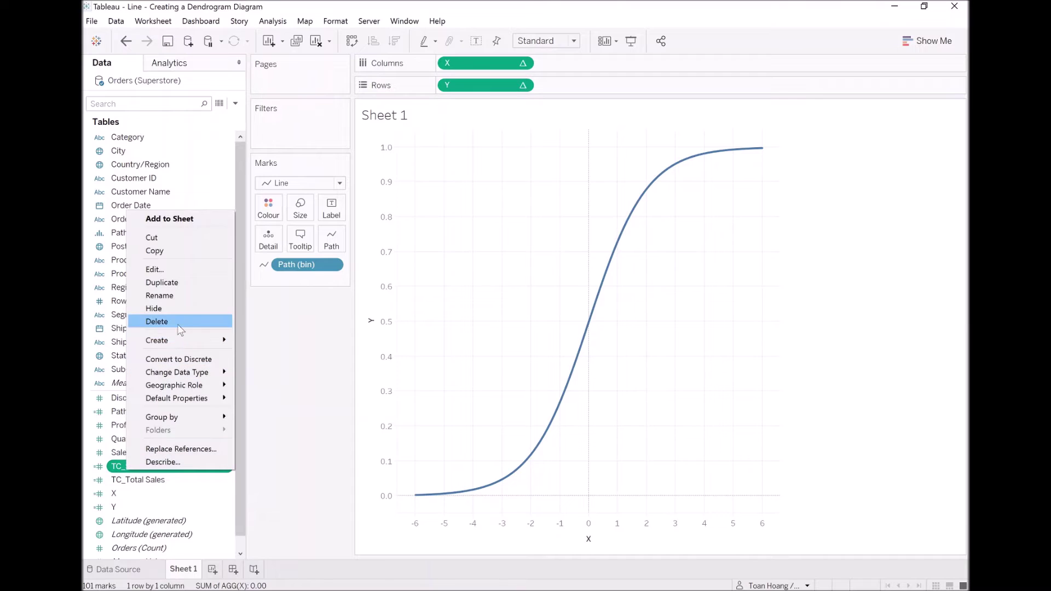
mouse_move(182, 340)
click(261, 343)
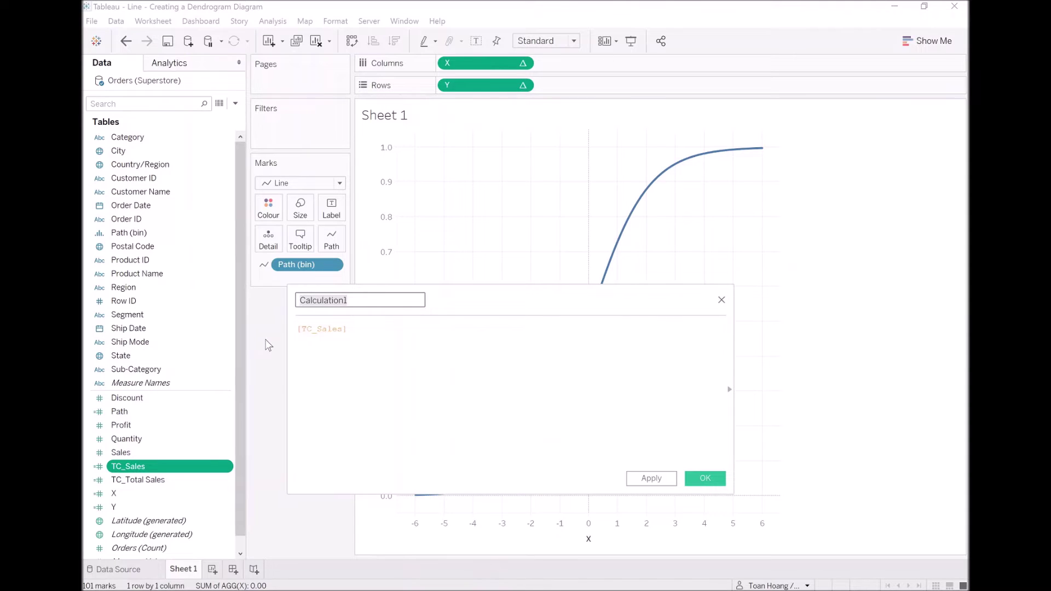
text(TC_Perc)
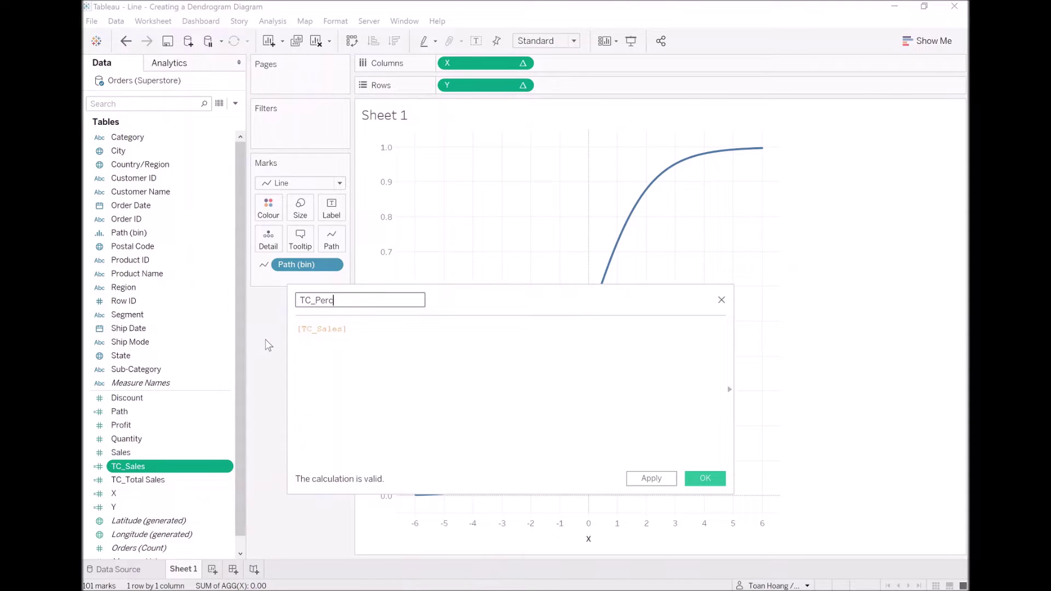
text(entage)
key(Tab)
key(Home)
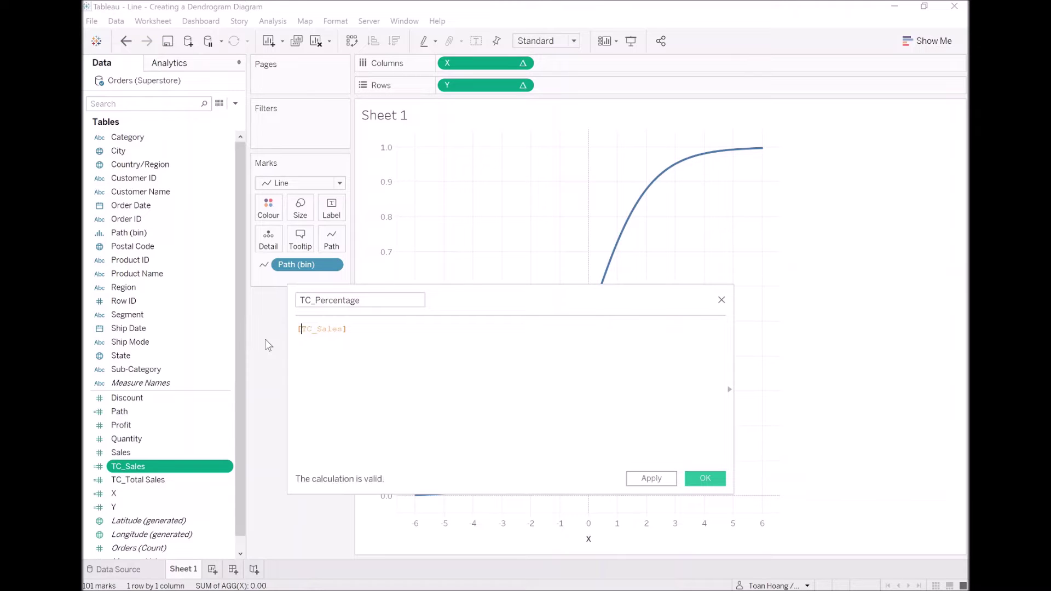
text(/ [T)
key(Down)
key(Return)
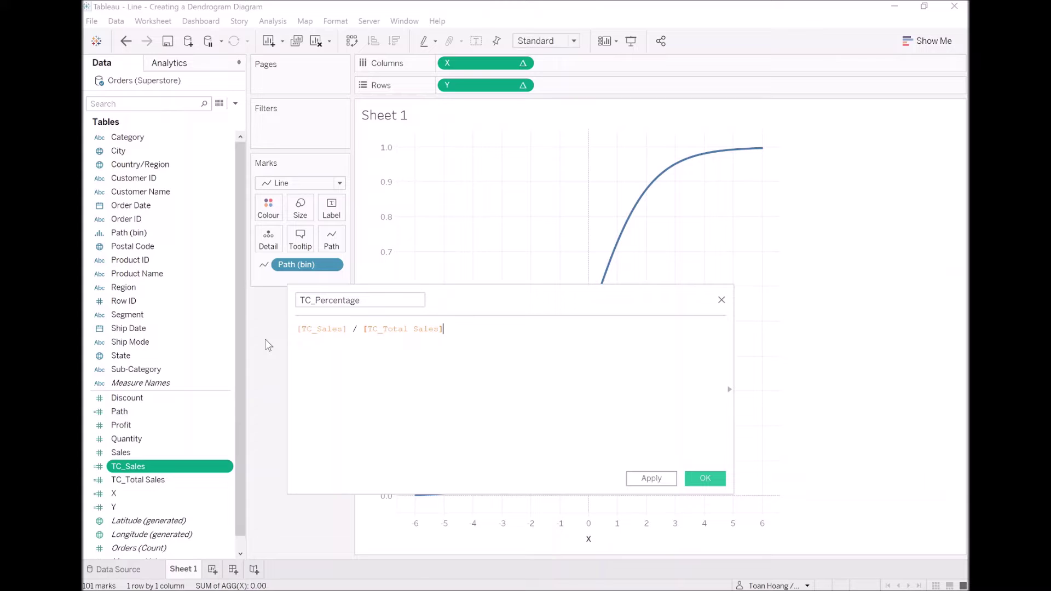
click(706, 479)
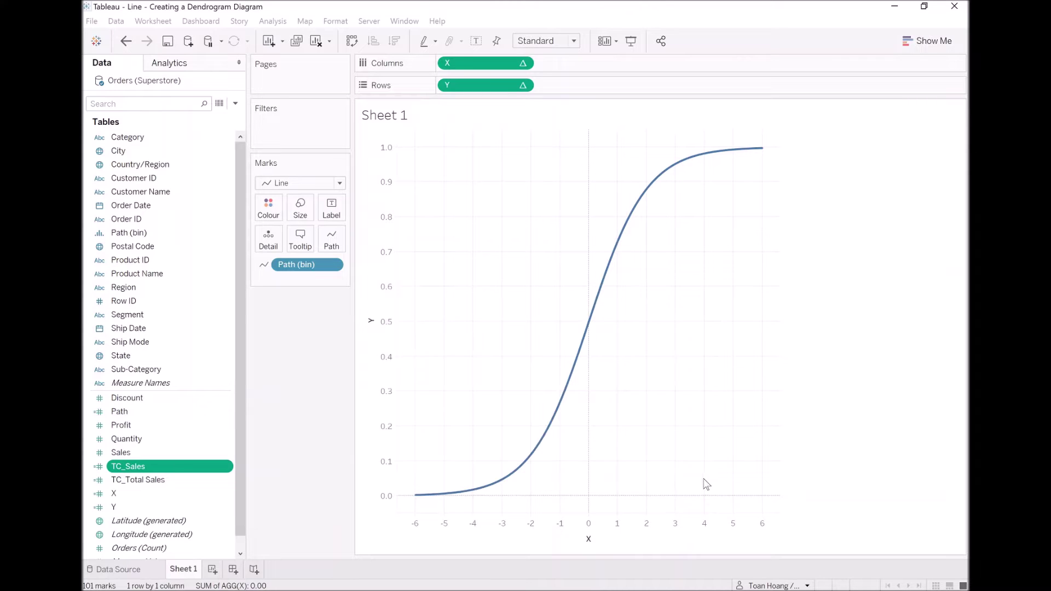
Add a calculated field TC_Rank with the formula INDEX(), applying and saving it.
click(235, 104)
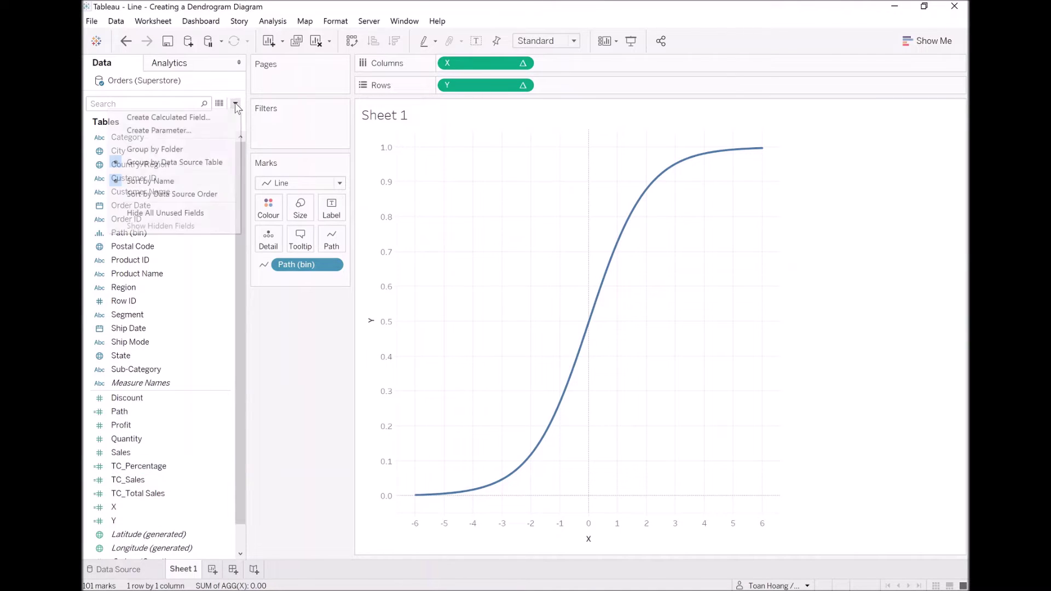
click(221, 118)
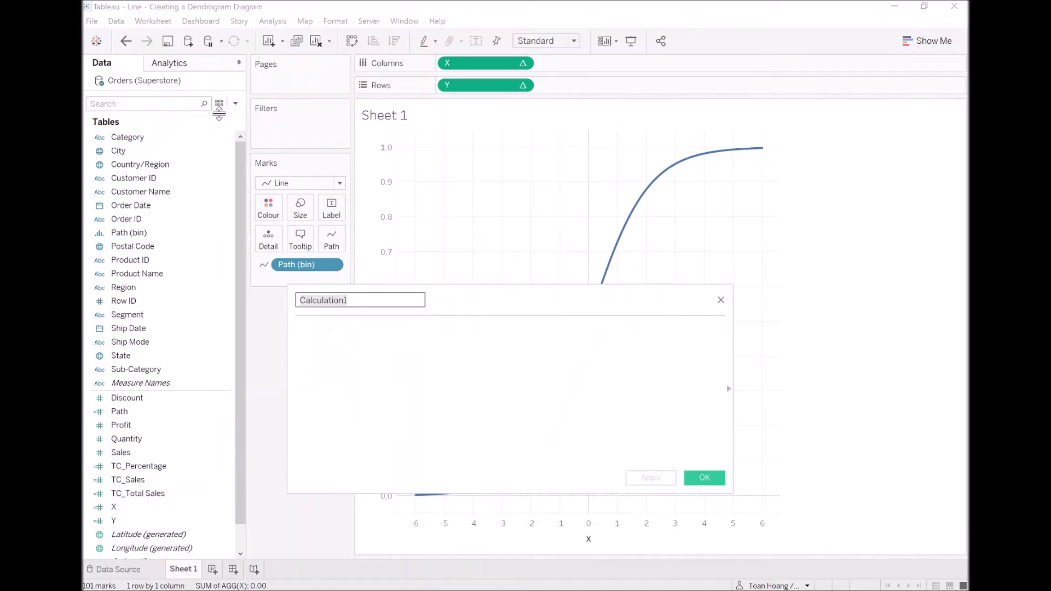
text(Index)
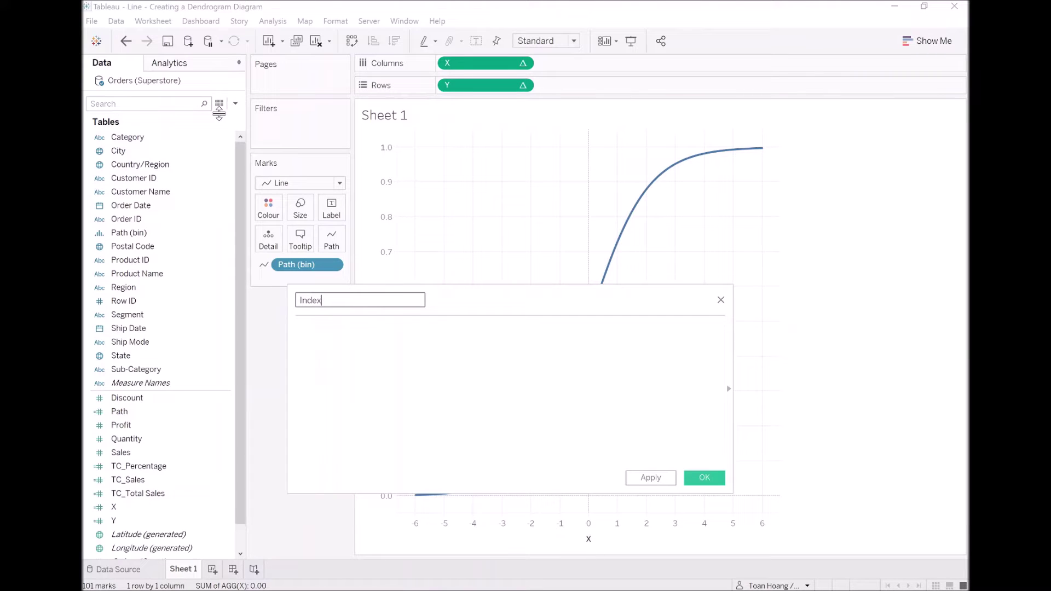
key(BackSpace)
key(BackSpace)
key(BackSpace)
key(BackSpace)
key(BackSpace)
text(TC_Rank)
key(Tab)
text(ind)
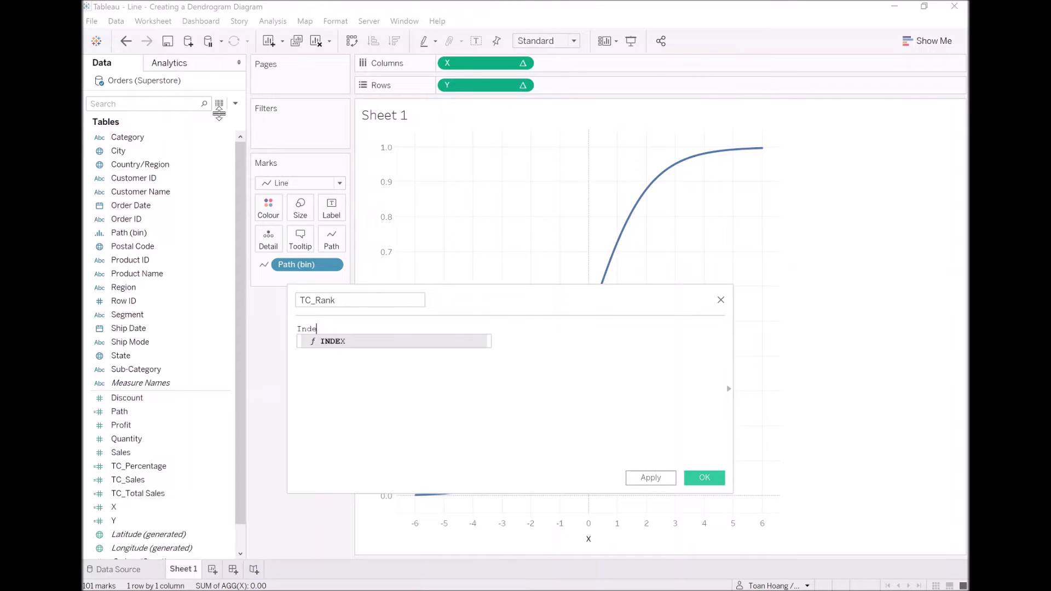
key(Return)
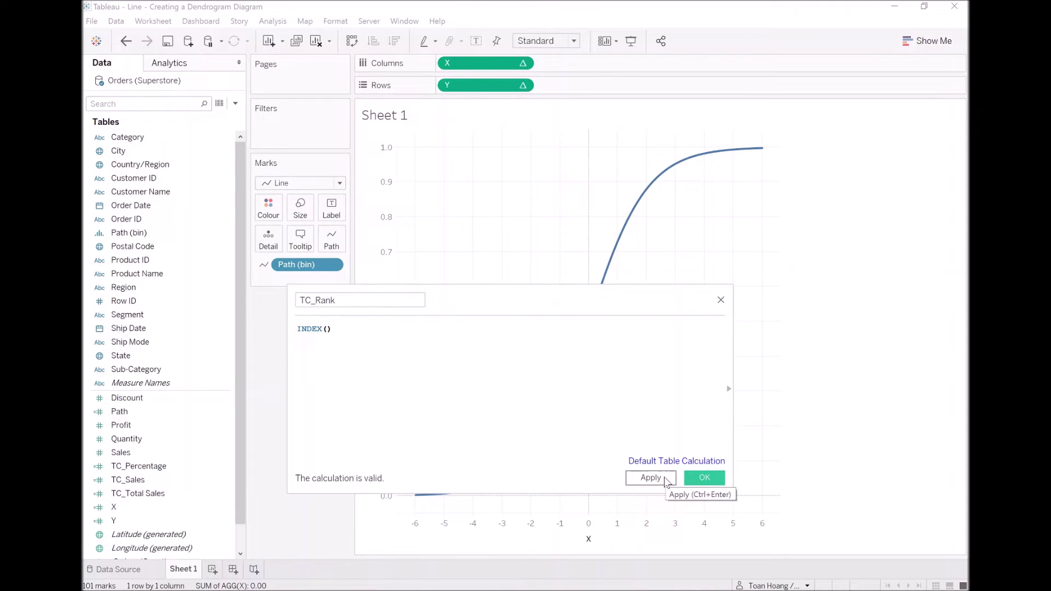
click(651, 478)
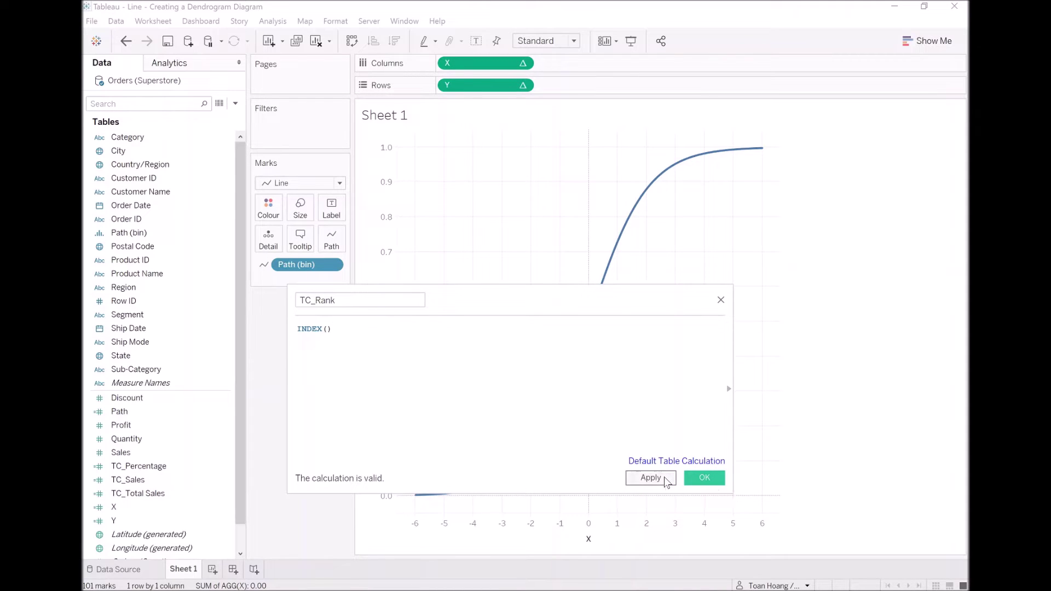
click(705, 478)
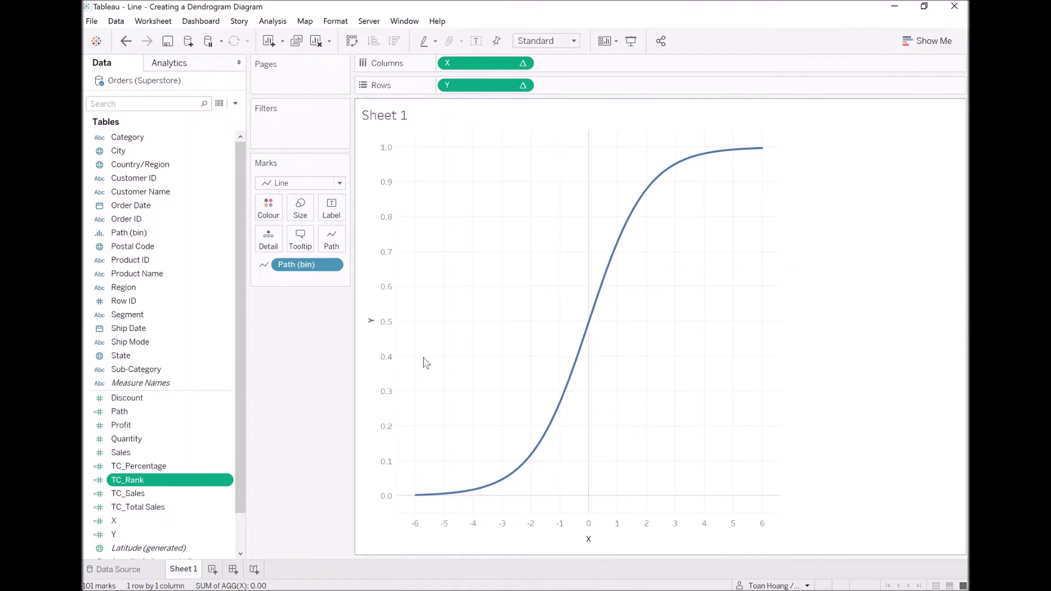
Add Sub-Category to Detail and change Y to 1 / (1+EXP(-[X])) * [TC_Rank].
click(145, 372)
drag(144, 372, 272, 242)
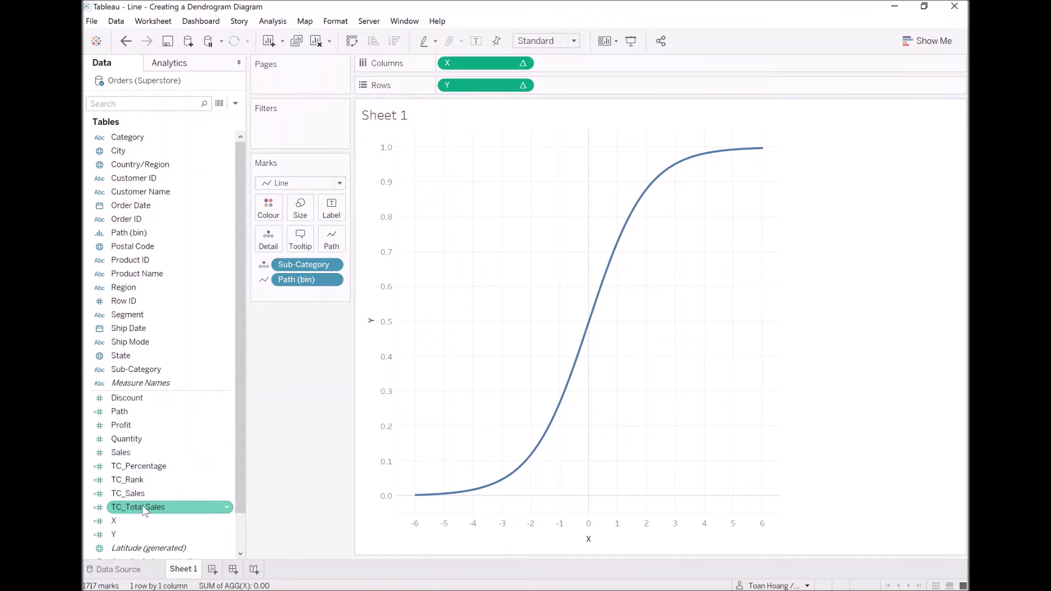
right_click(144, 534)
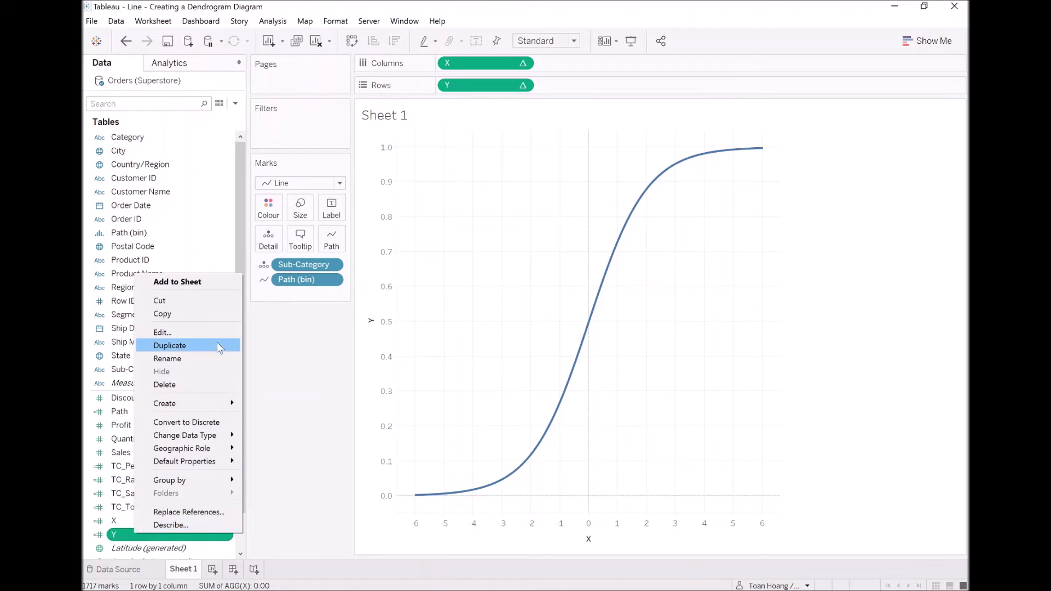
click(216, 331)
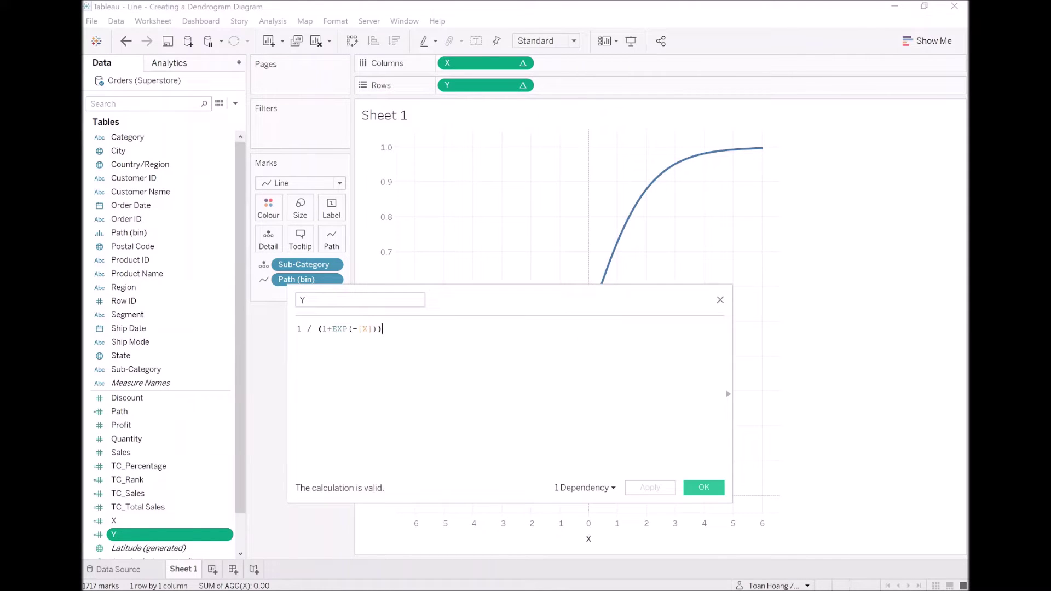
text(* )
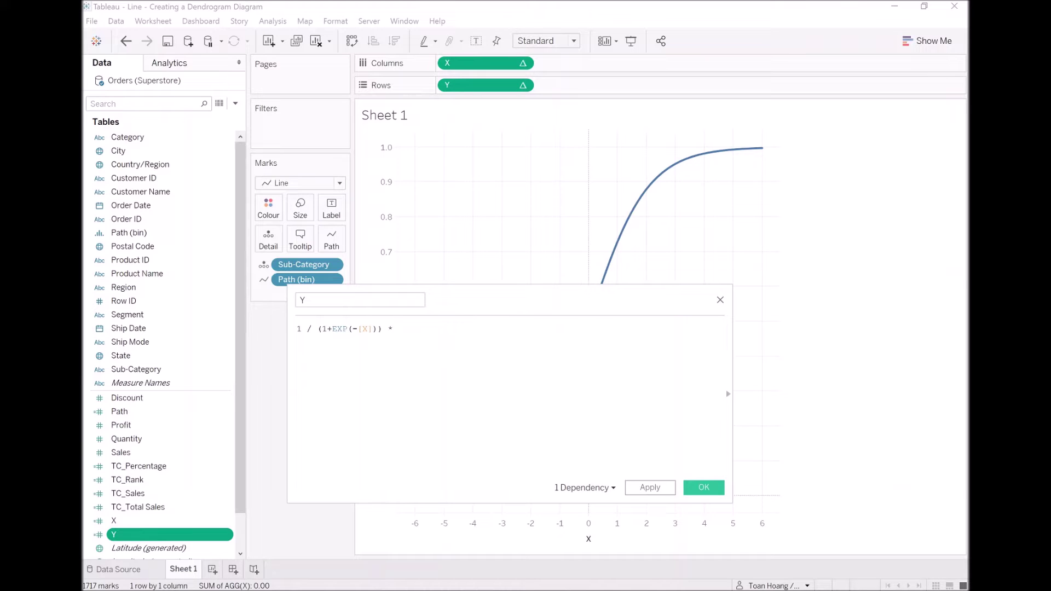
text([TC_Rank])
click(652, 489)
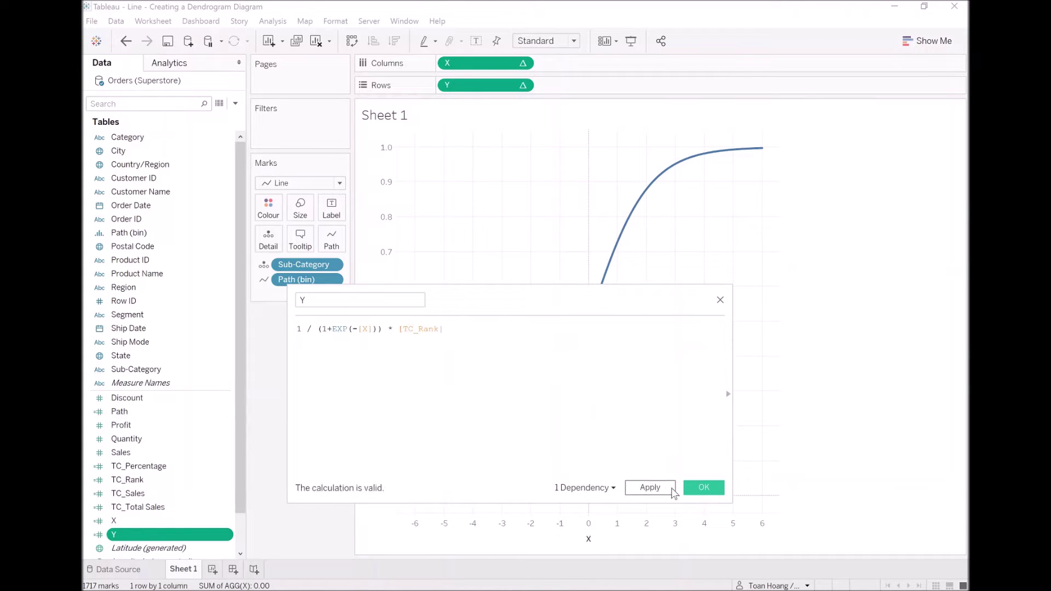
click(706, 488)
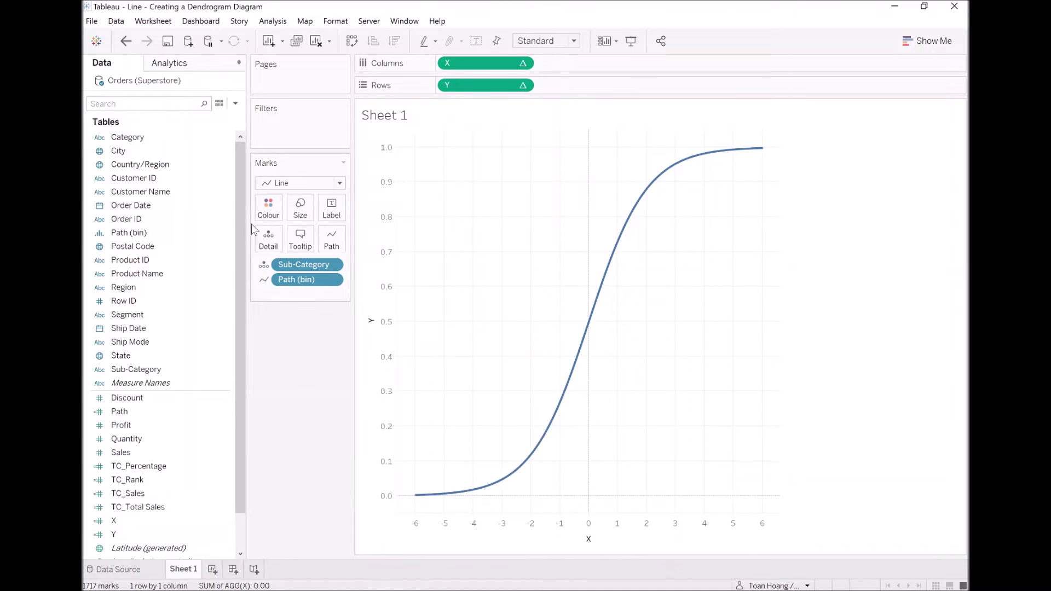
Set Y's nested TC_Rank calculation to compute along the specific dimension Sub-Category.
right_click(498, 93)
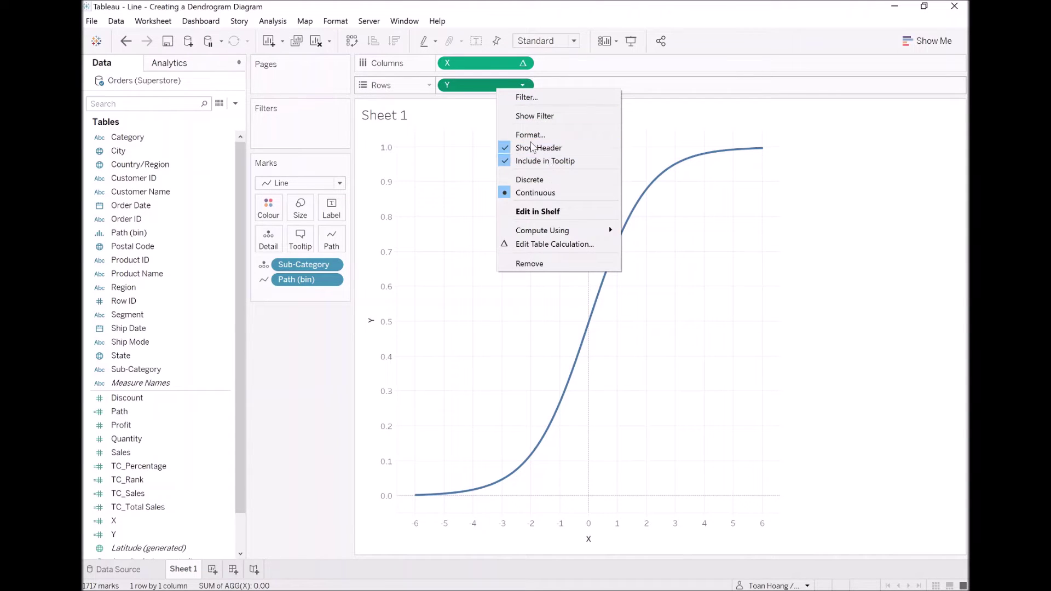
click(560, 243)
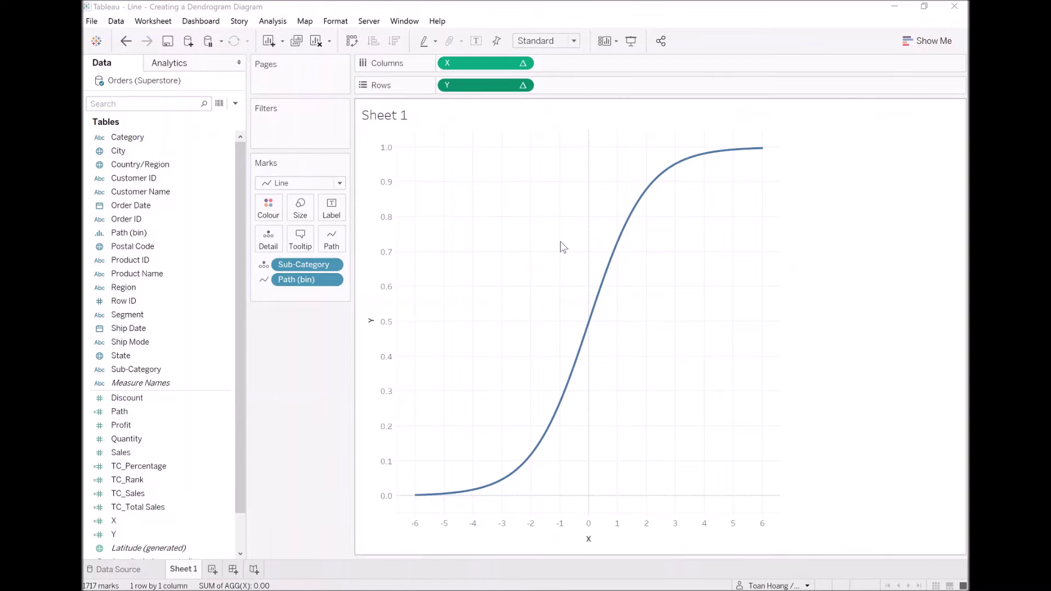
click(337, 214)
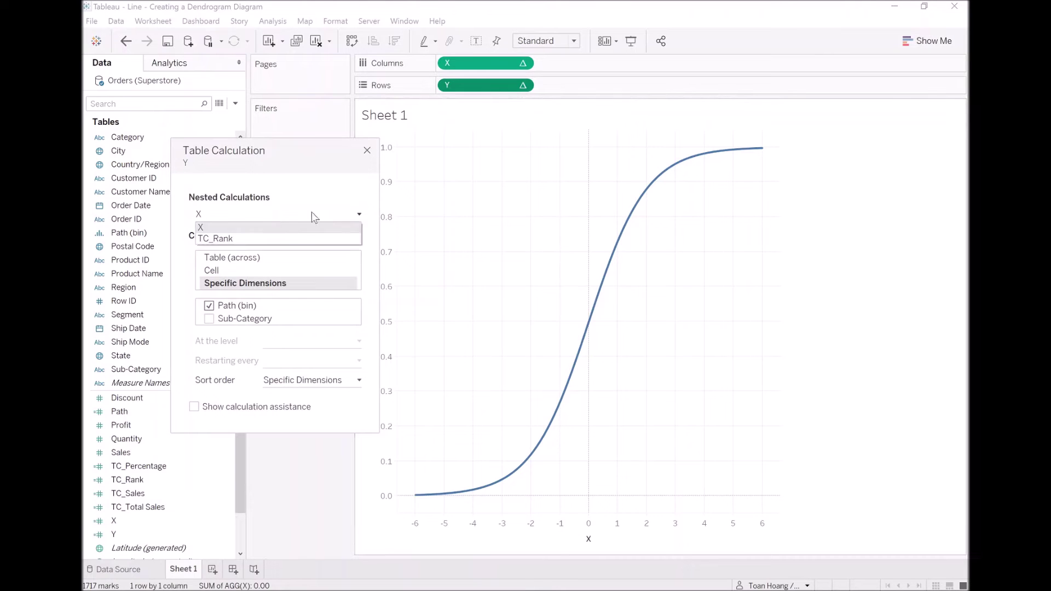
click(262, 237)
click(221, 283)
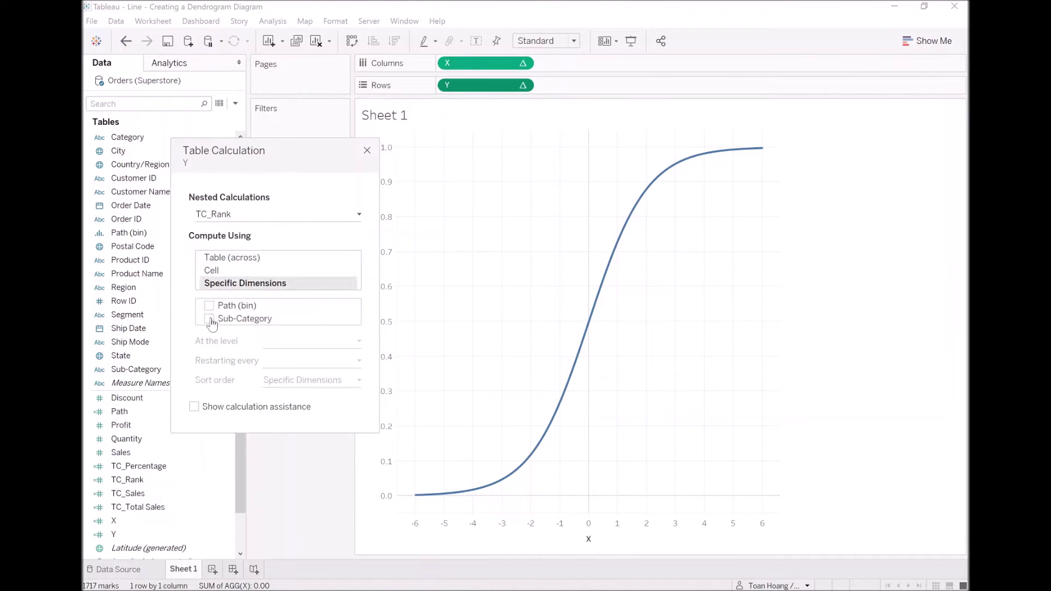
click(210, 321)
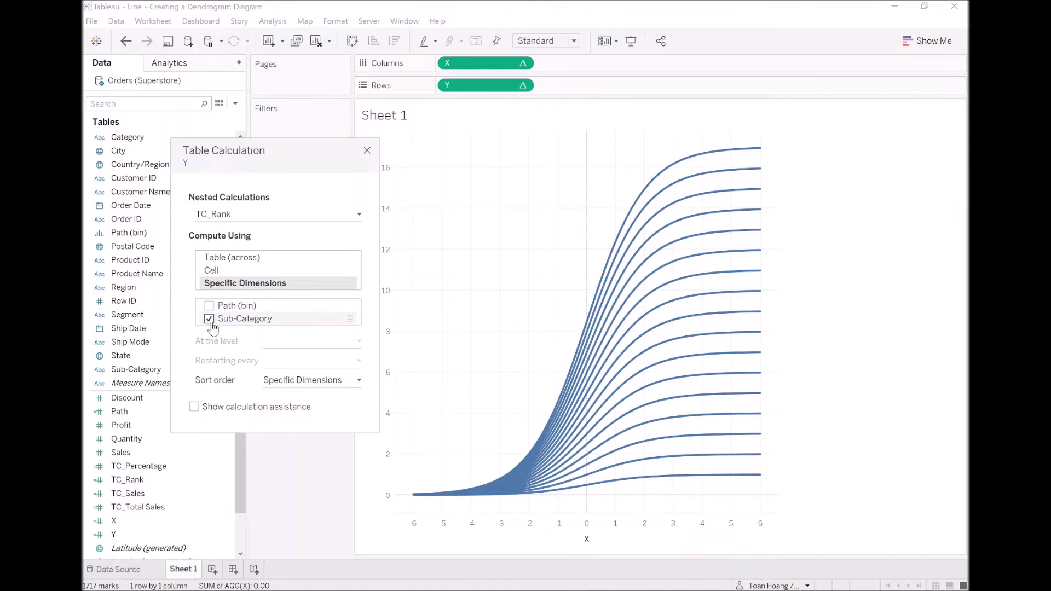
click(367, 151)
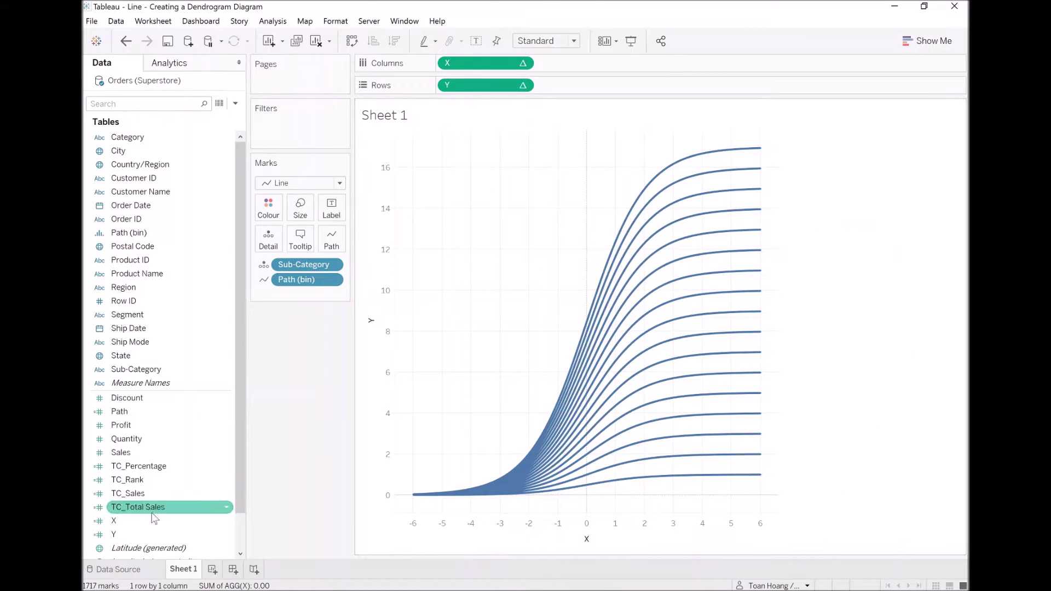
Edit Y to multiply by ([TC_Rank]-1) instead of [TC_Rank], then apply and save.
right_click(135, 535)
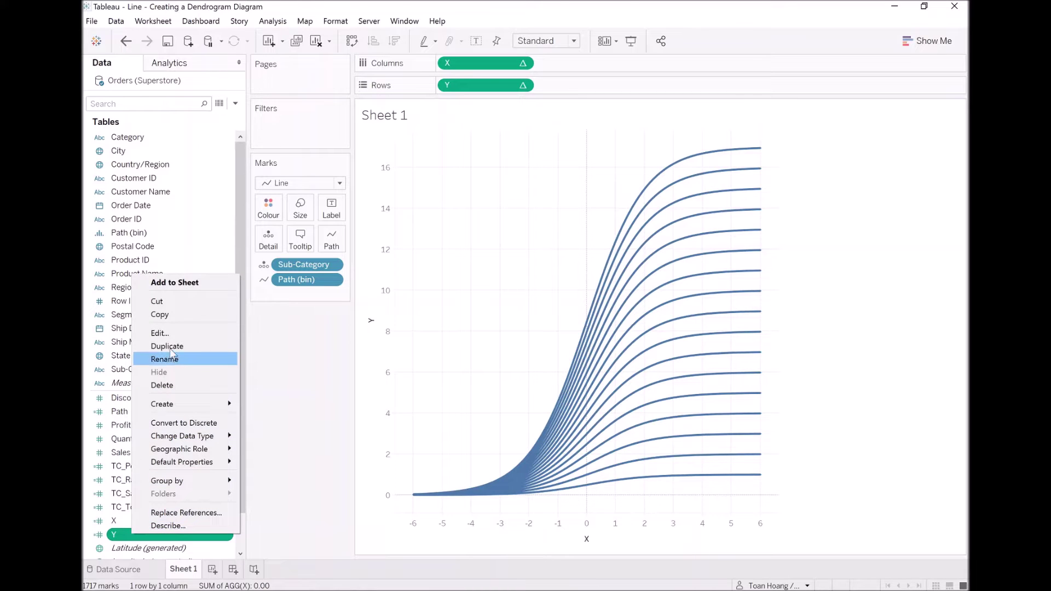
click(159, 333)
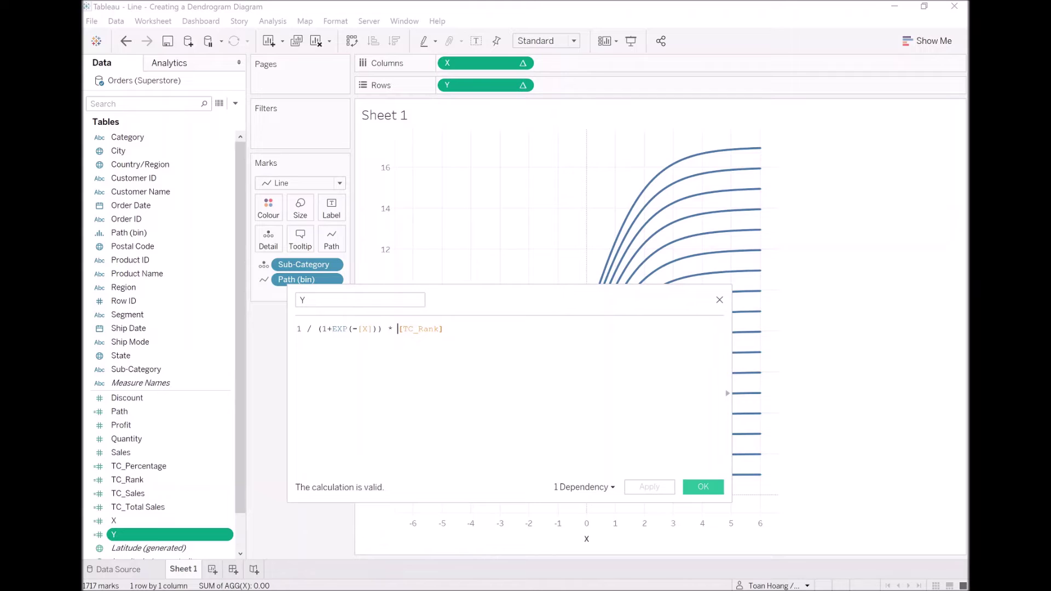
text(()
click(448, 329)
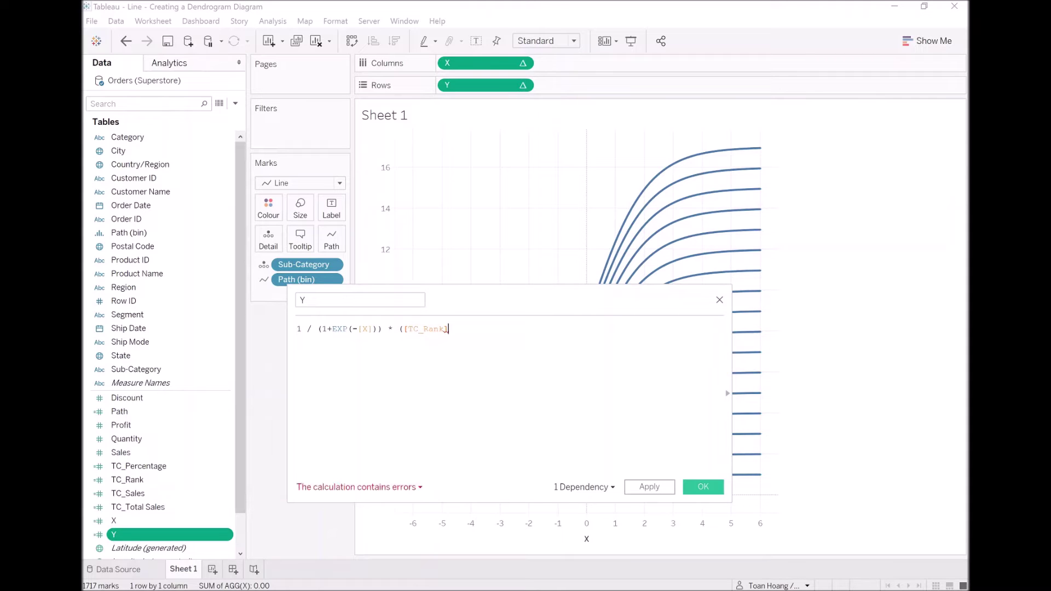
text(-1)
drag(499, 294, 376, 122)
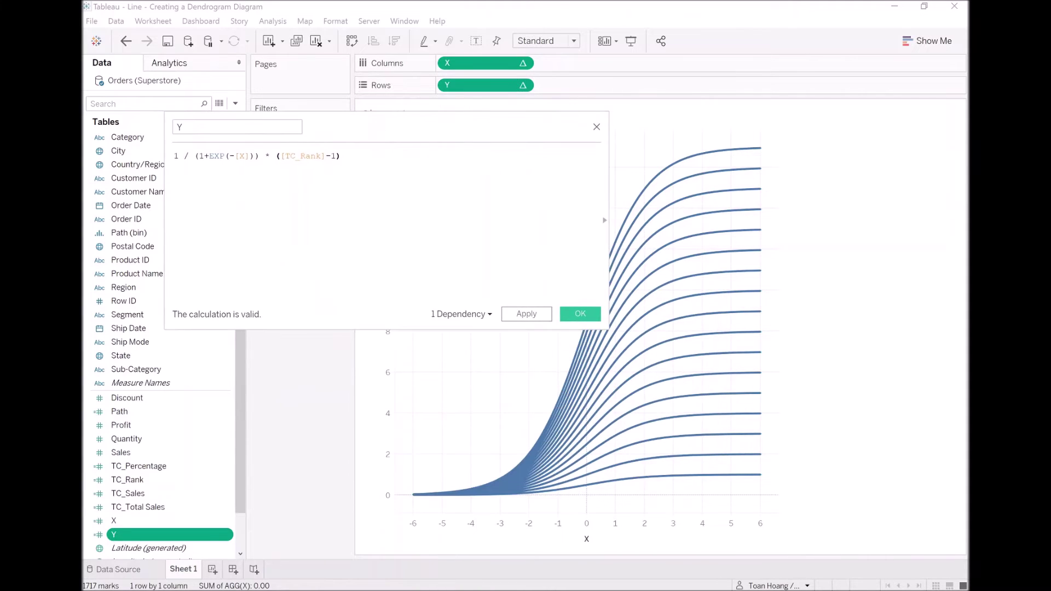
click(525, 316)
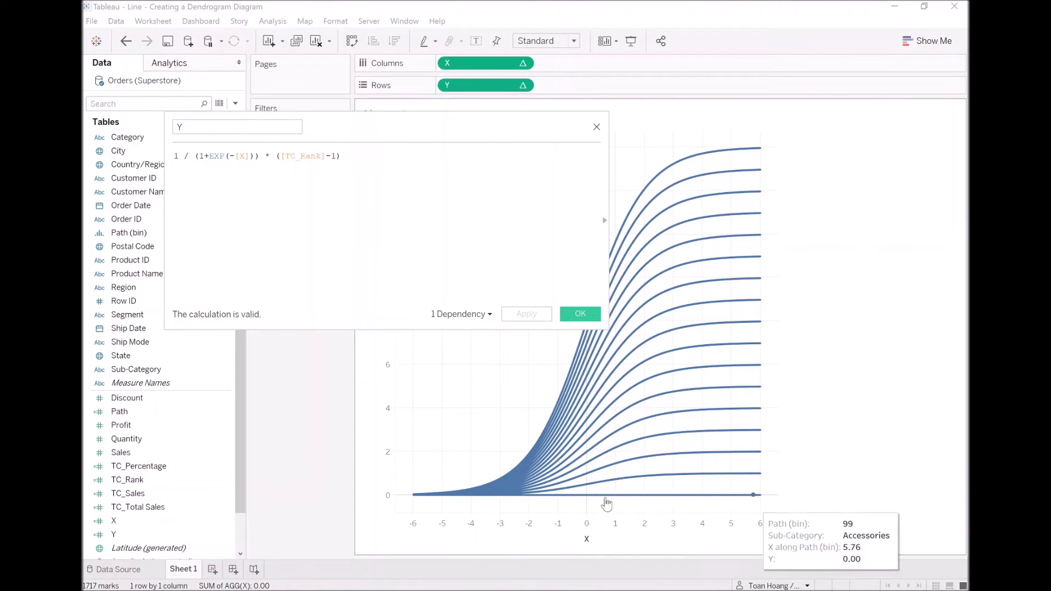
click(580, 315)
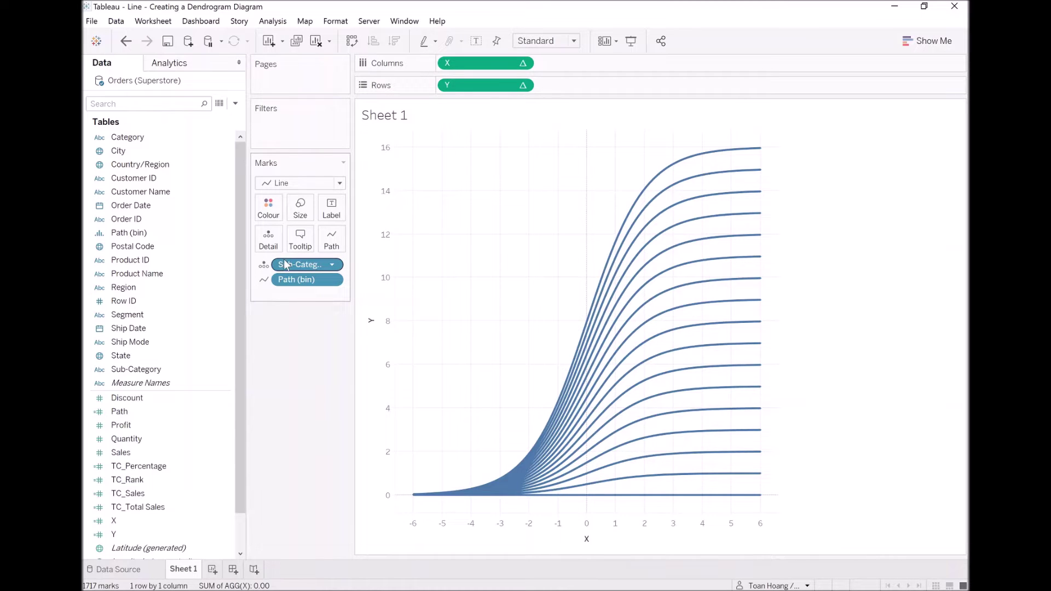
Put Sub-Category, TC_Sales and TC_Percentage on Label on the Marks card.
drag(296, 264, 335, 212)
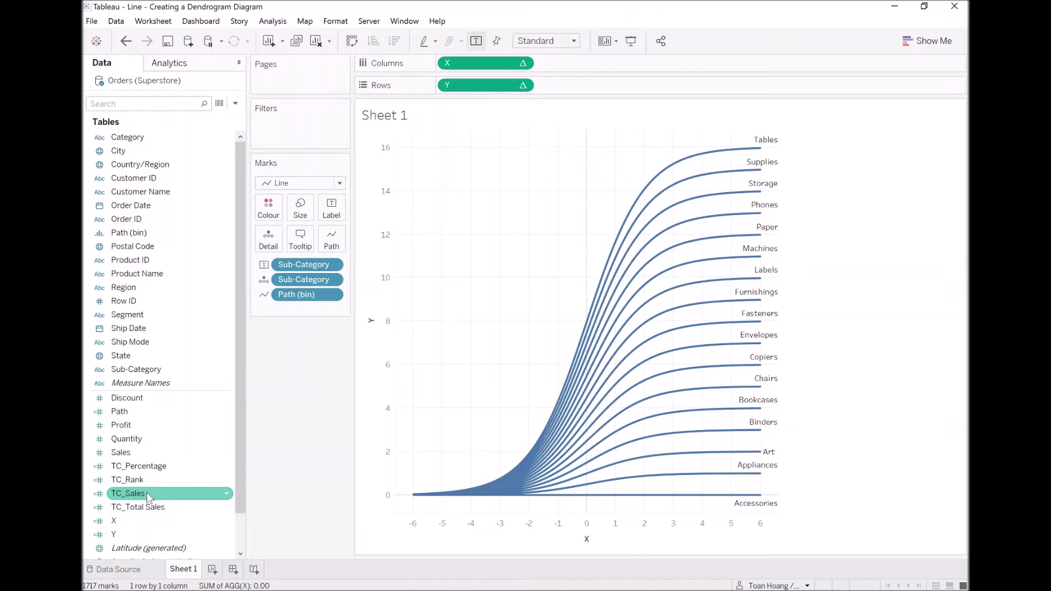
drag(147, 495, 332, 213)
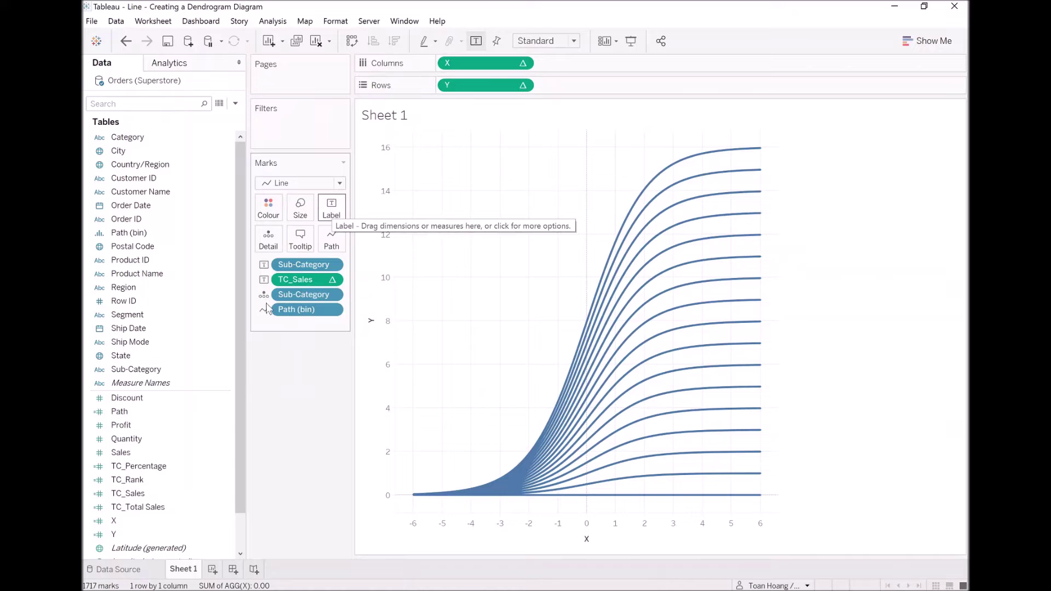
drag(143, 472, 331, 213)
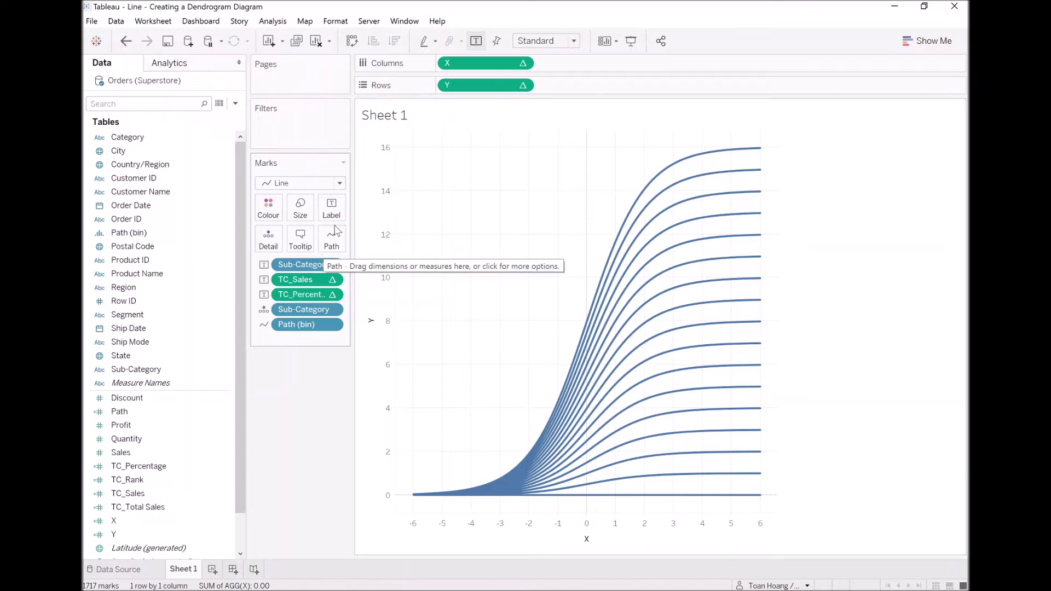
Give the X axis a fixed range from -7 to 10.
double_click(706, 539)
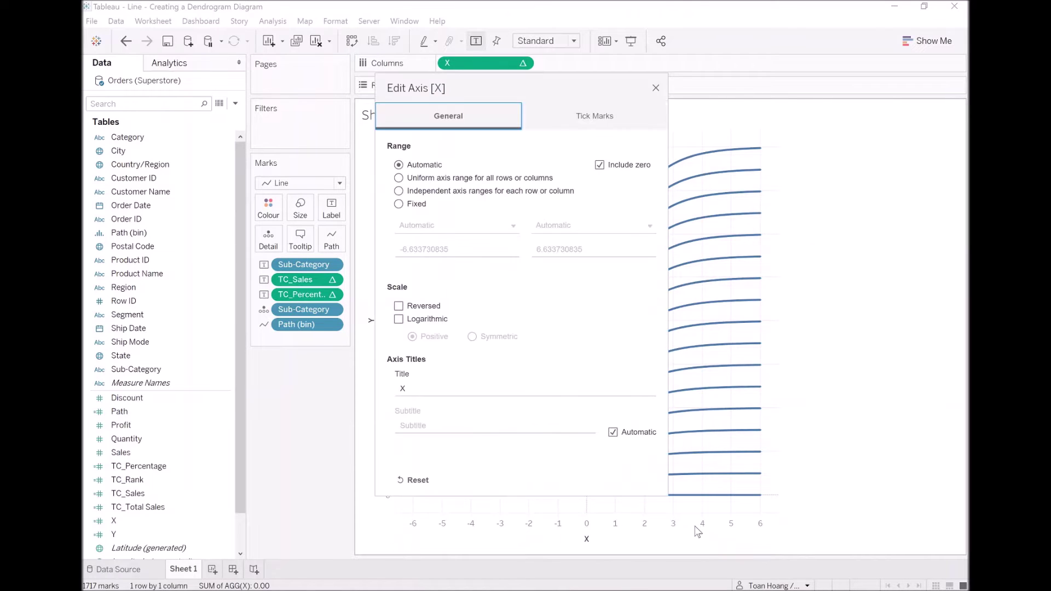
click(406, 206)
click(438, 246)
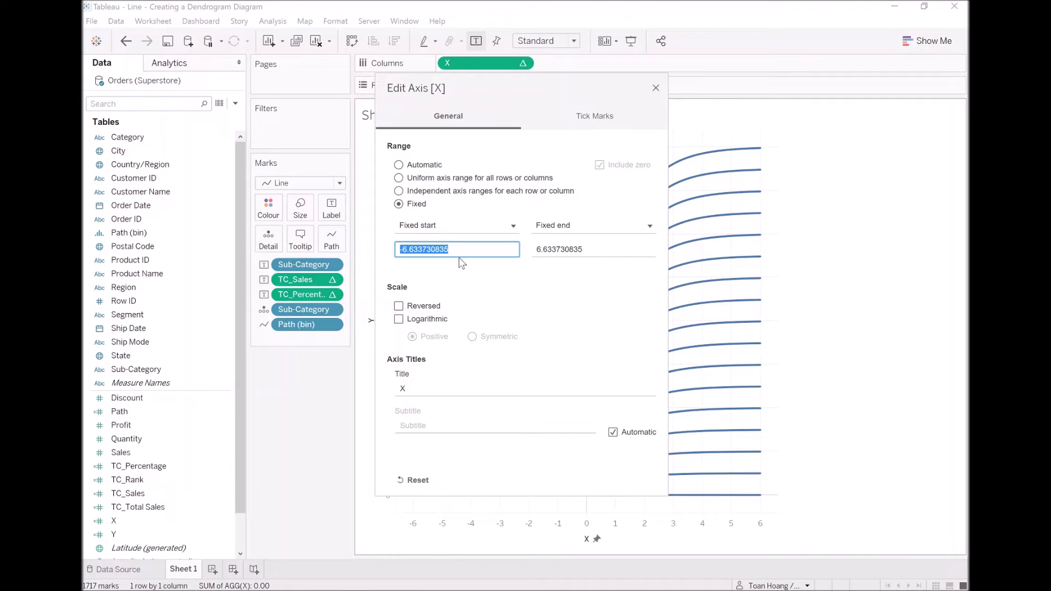
text(-7)
key(Tab)
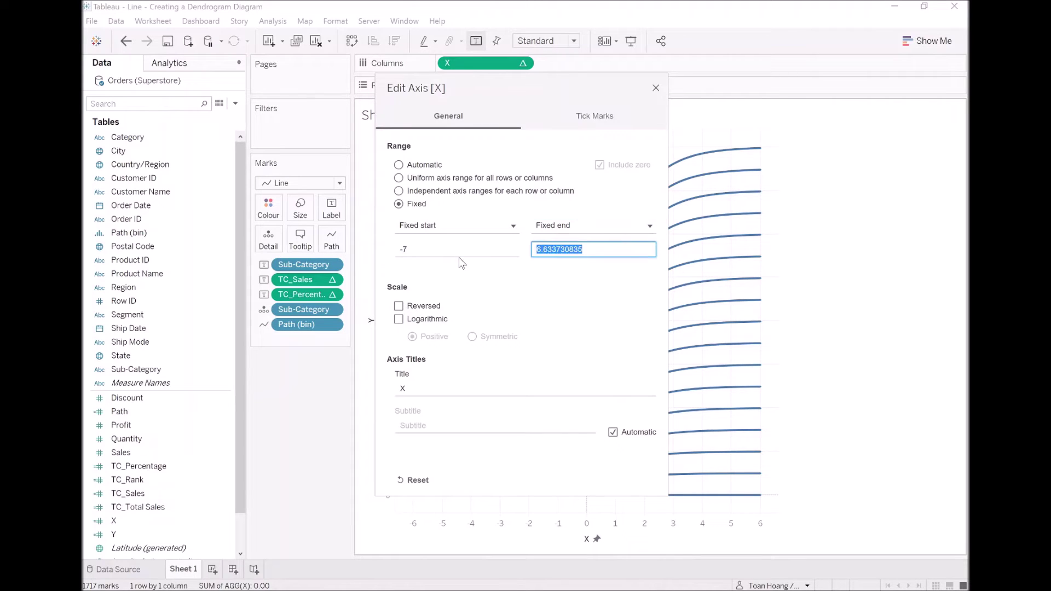
text(10)
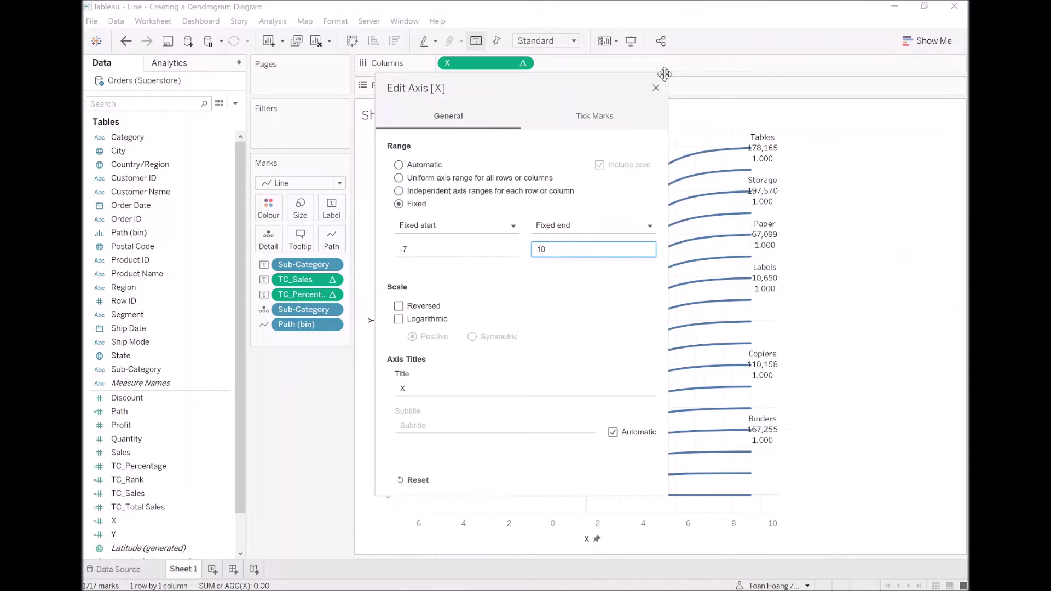
click(656, 87)
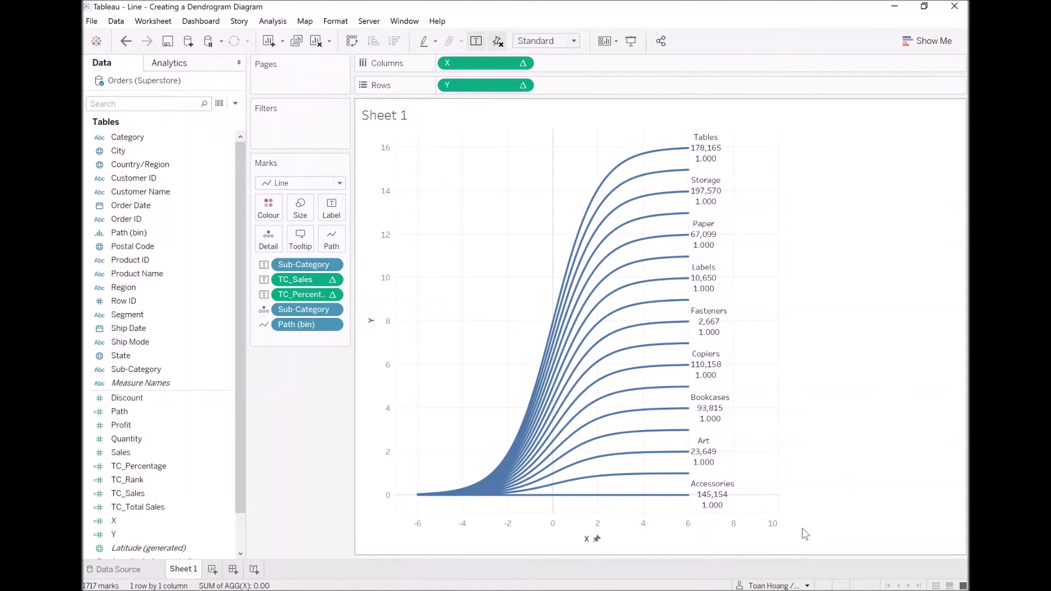
Rewrite the label text as one line: Sub-Category, TC_Sales / TC_Percentage.
click(332, 207)
click(443, 276)
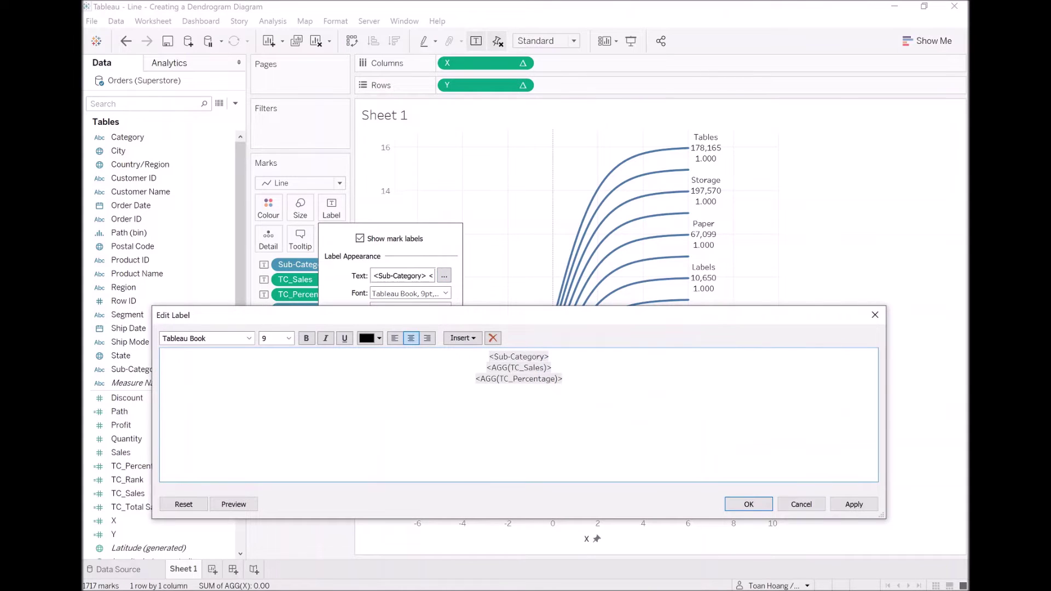
key(BackSpace)
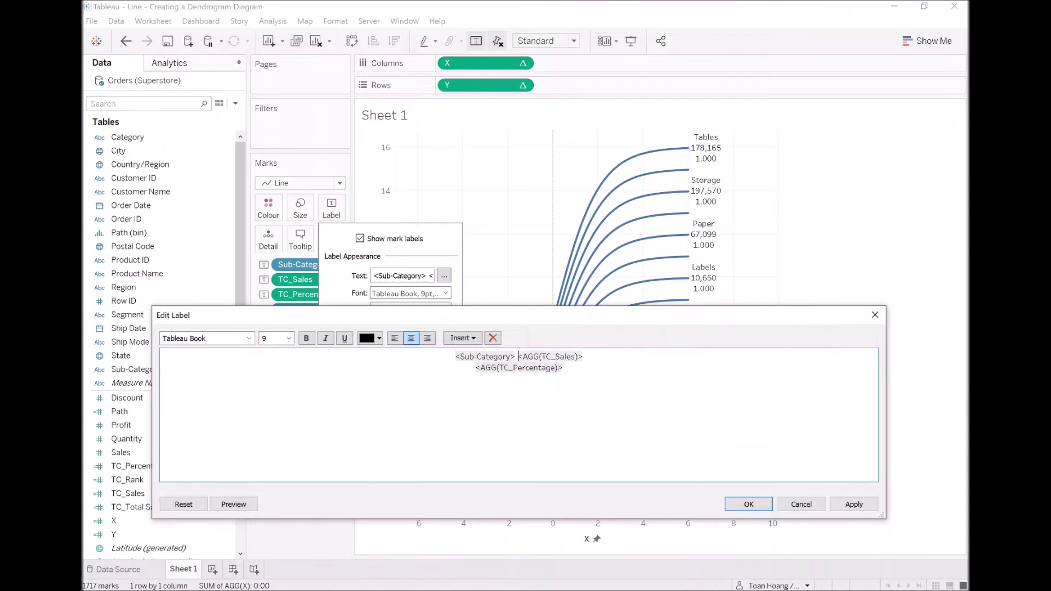
click(522, 356)
key(End)
key(BackSpace)
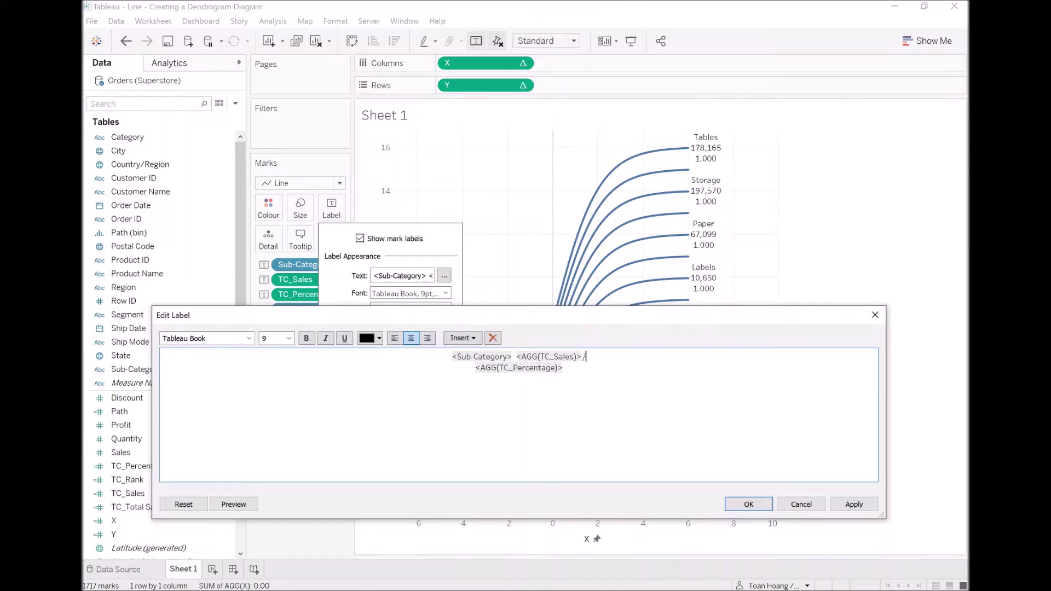
text(/)
key(Delete)
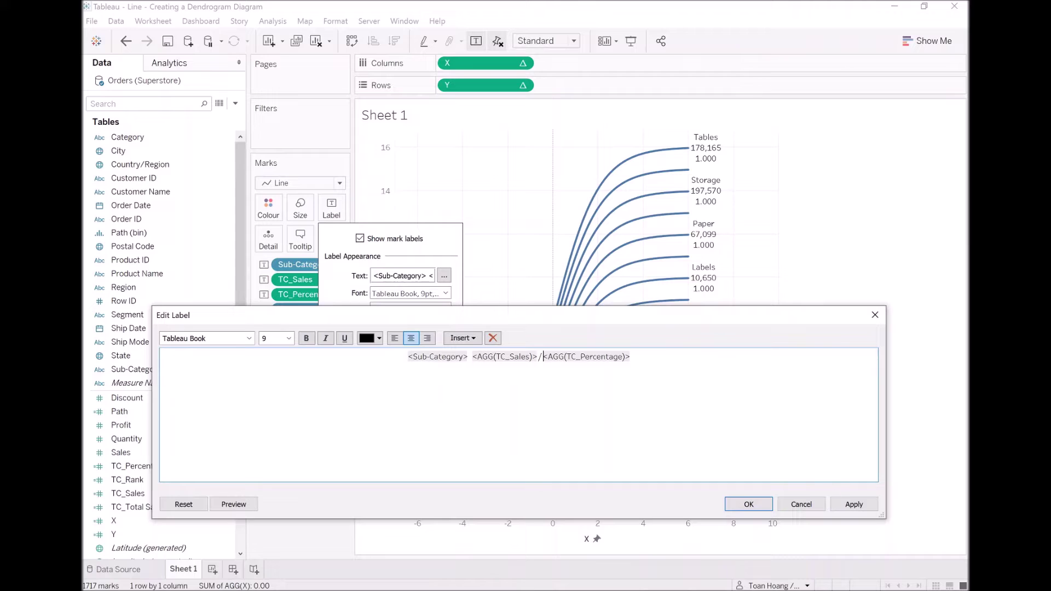
click(848, 504)
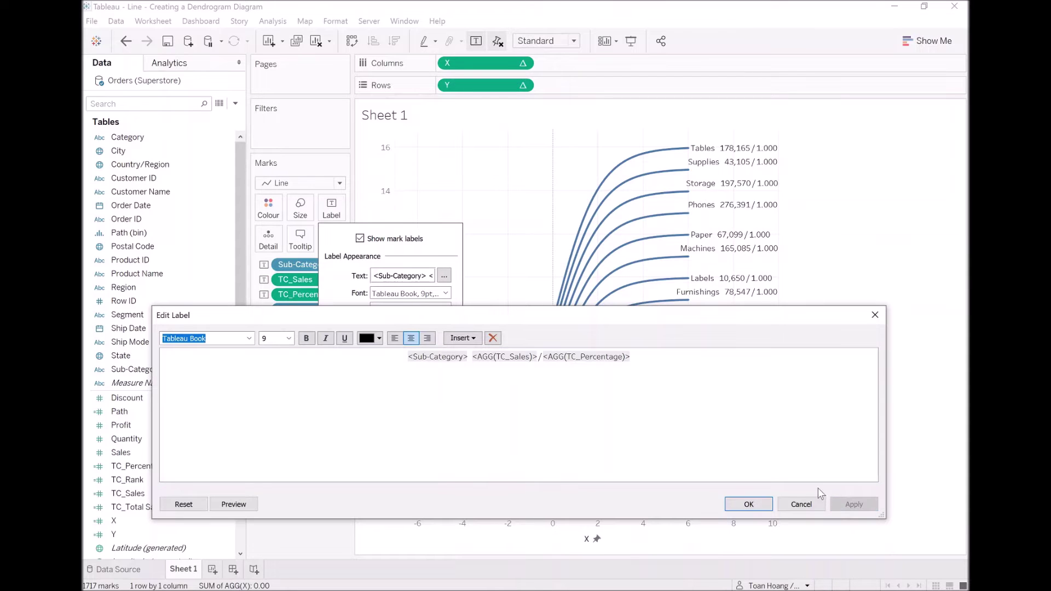
click(747, 504)
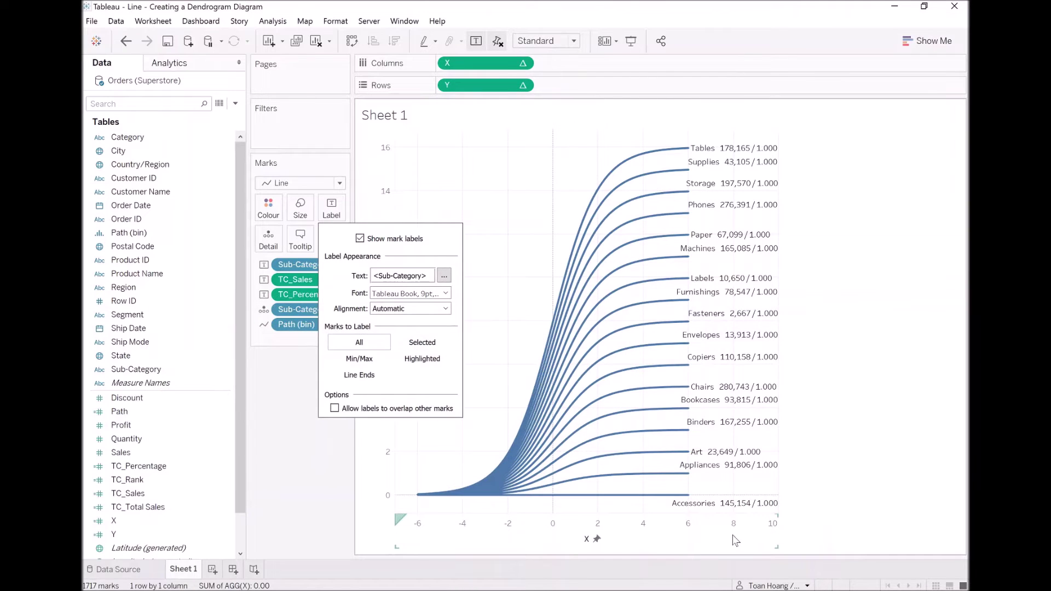
click(736, 541)
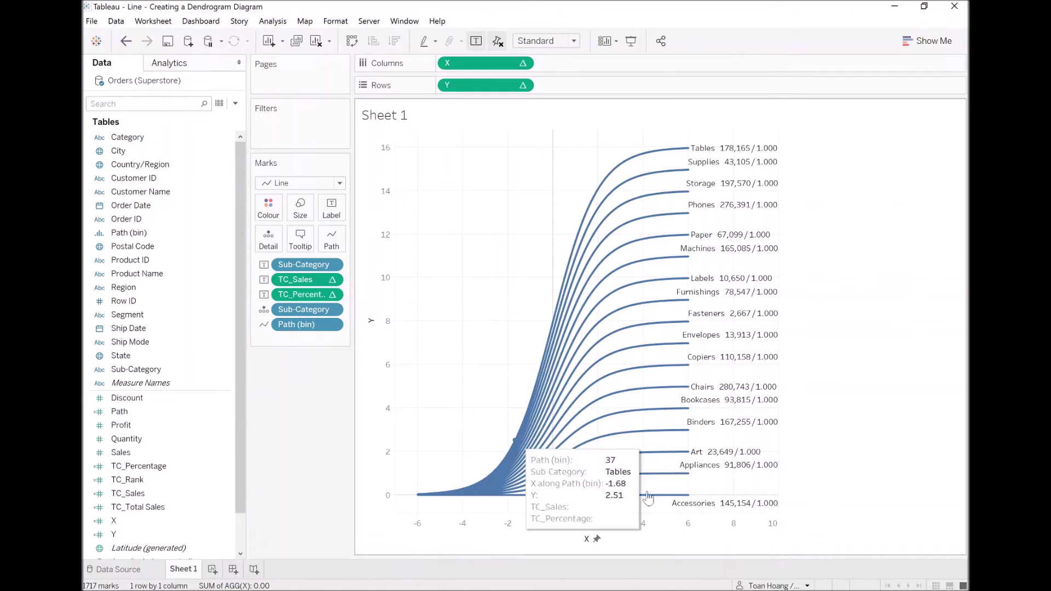
Change the X axis fixed end from 10 to 12.
double_click(643, 523)
click(580, 249)
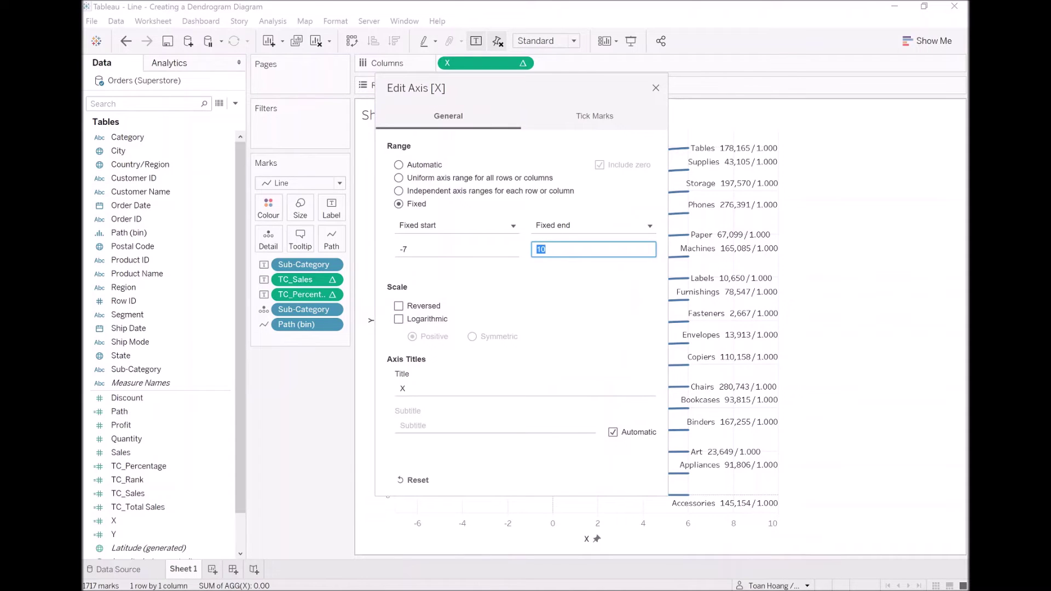
key(Tab)
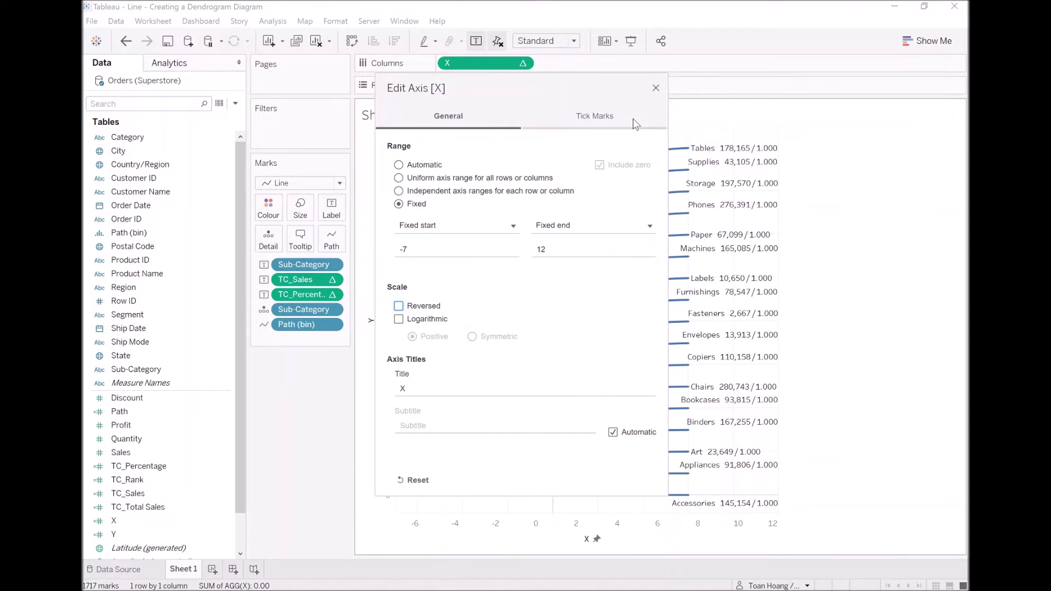
click(656, 88)
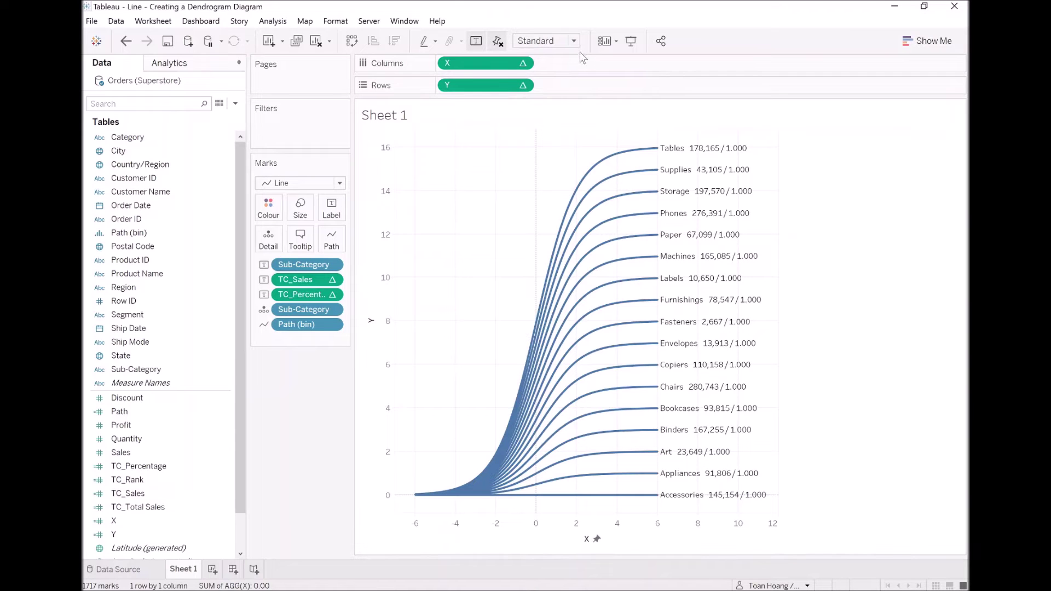
Switch the view fit from Standard to Entire View.
click(547, 40)
key(Escape)
key(Down)
key(Down)
key(Down)
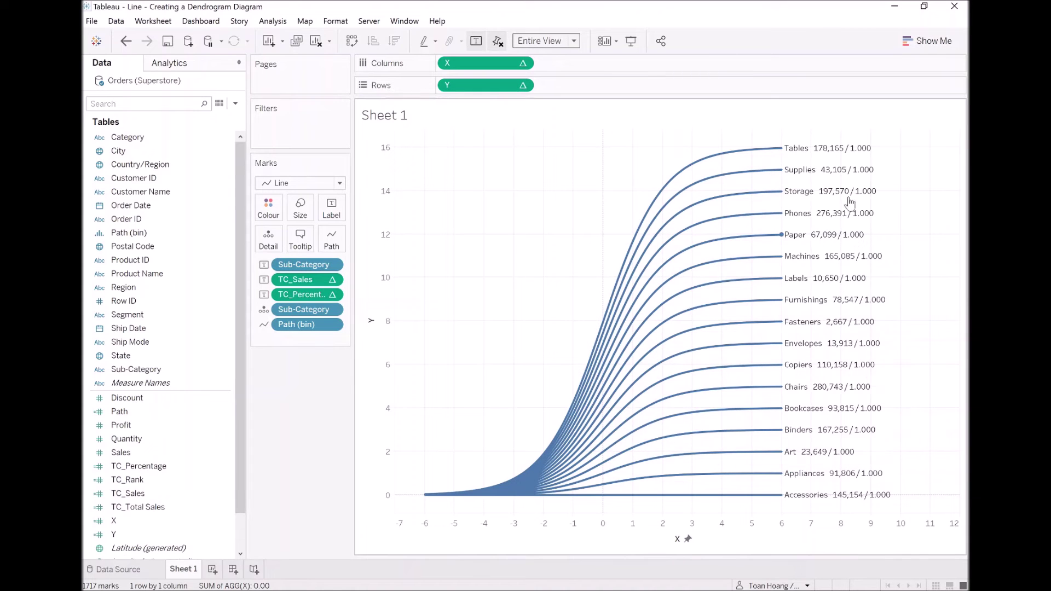
click(335, 209)
Format the Sub-Category field in the label text as Tableau Bold, size 10.
click(444, 275)
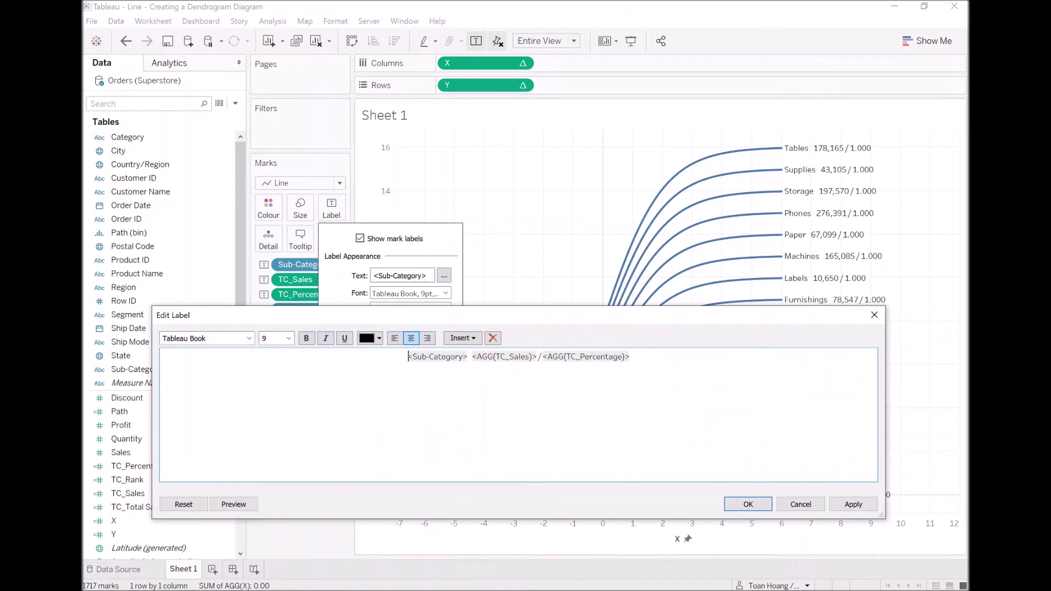
double_click(437, 356)
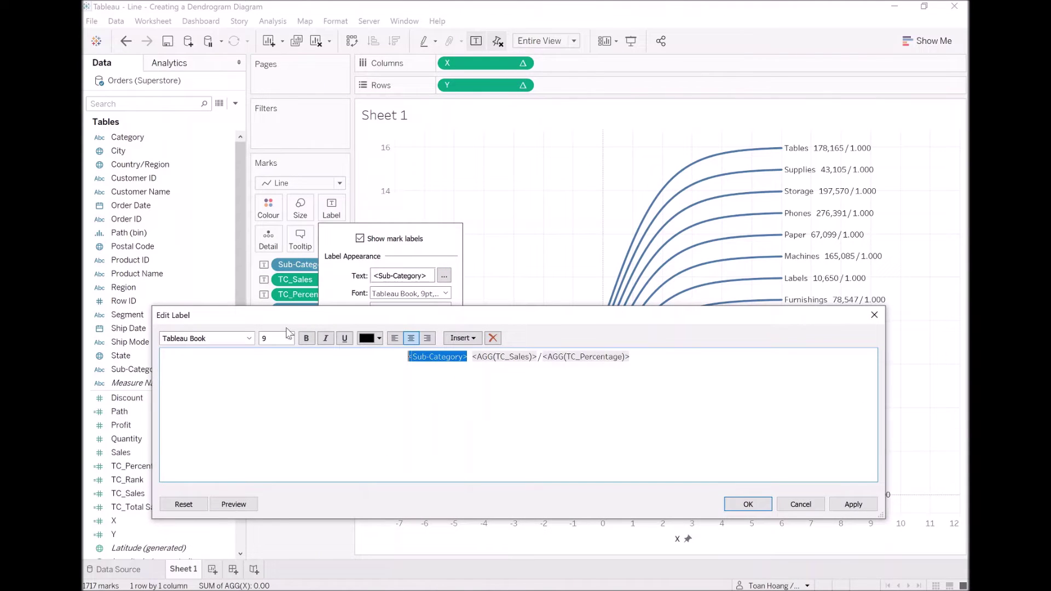
click(249, 338)
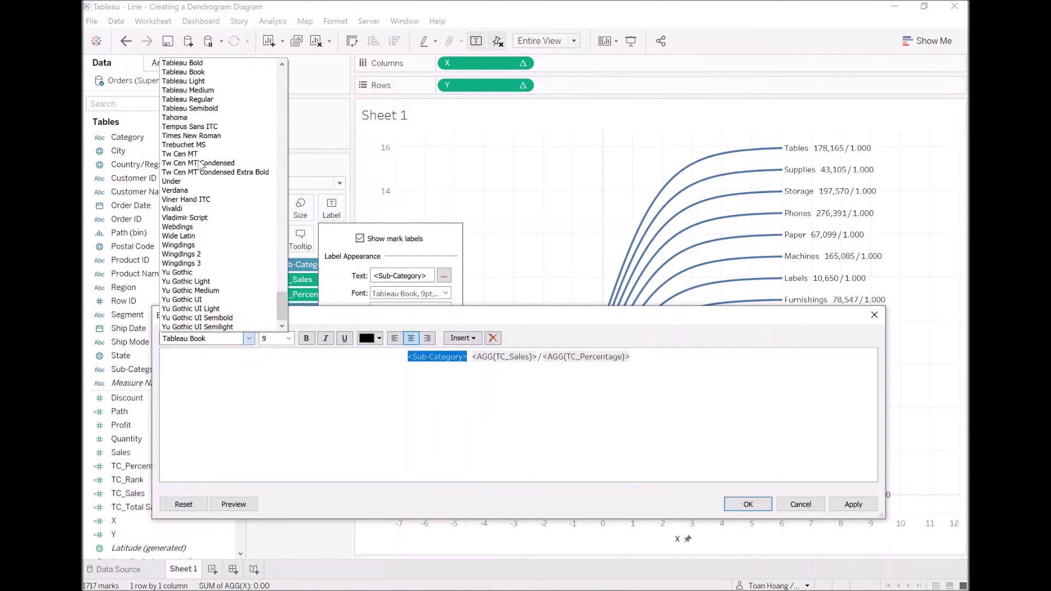
click(212, 67)
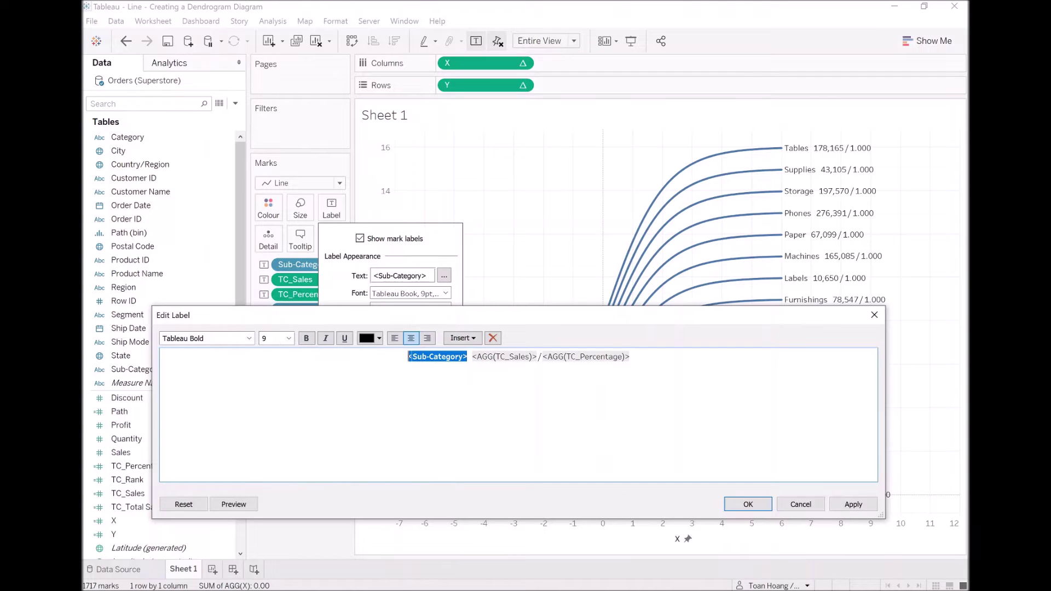
click(289, 338)
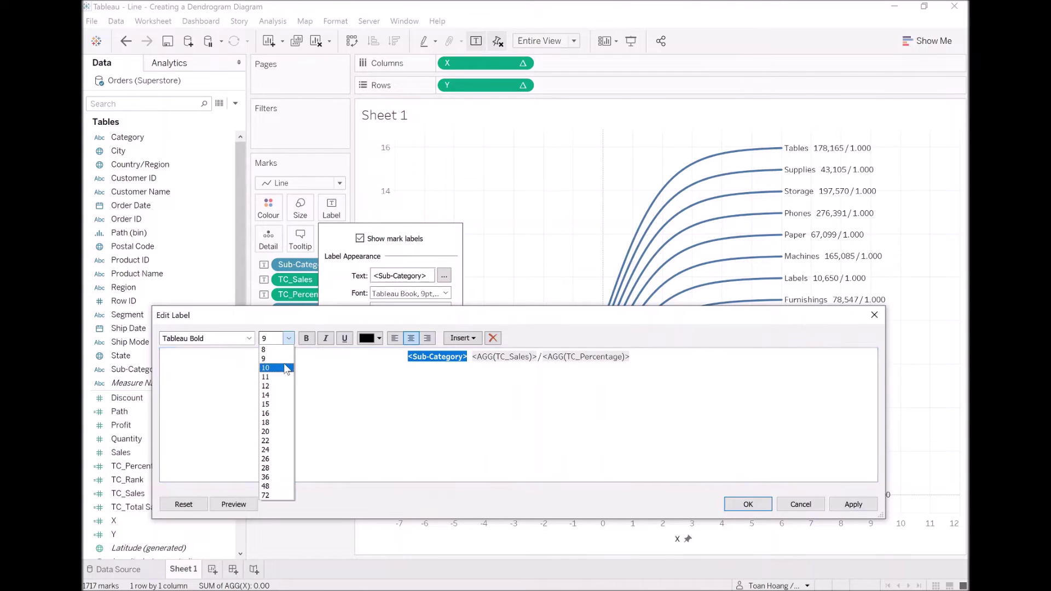
click(285, 371)
click(864, 506)
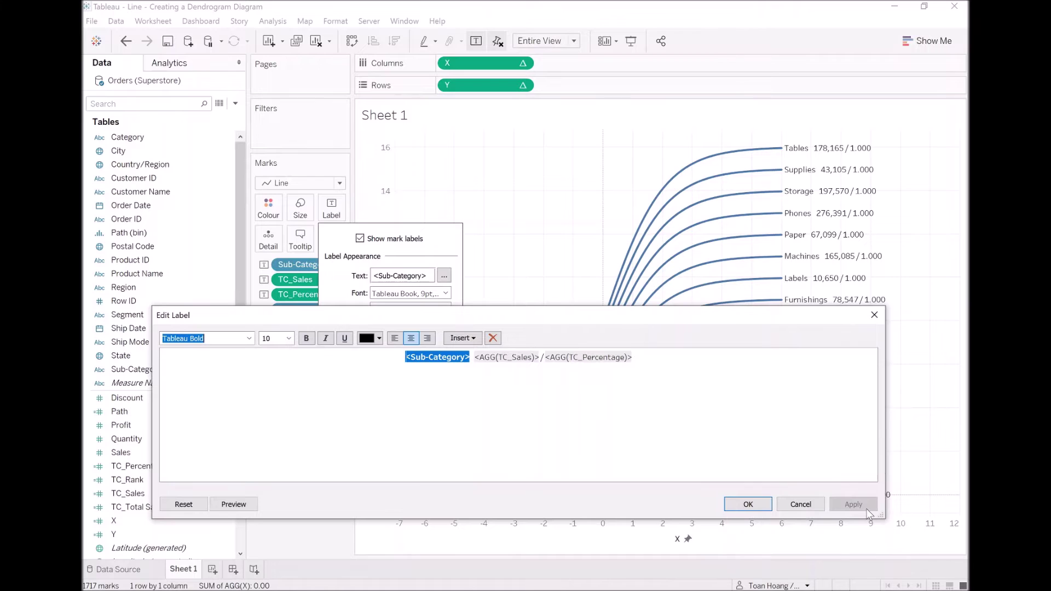
click(748, 504)
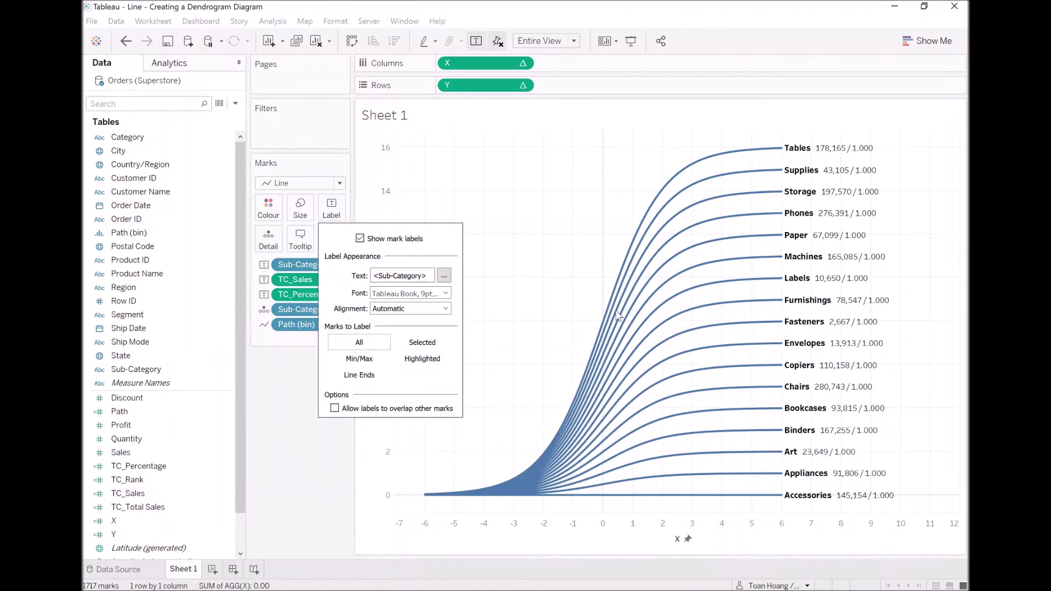
click(531, 228)
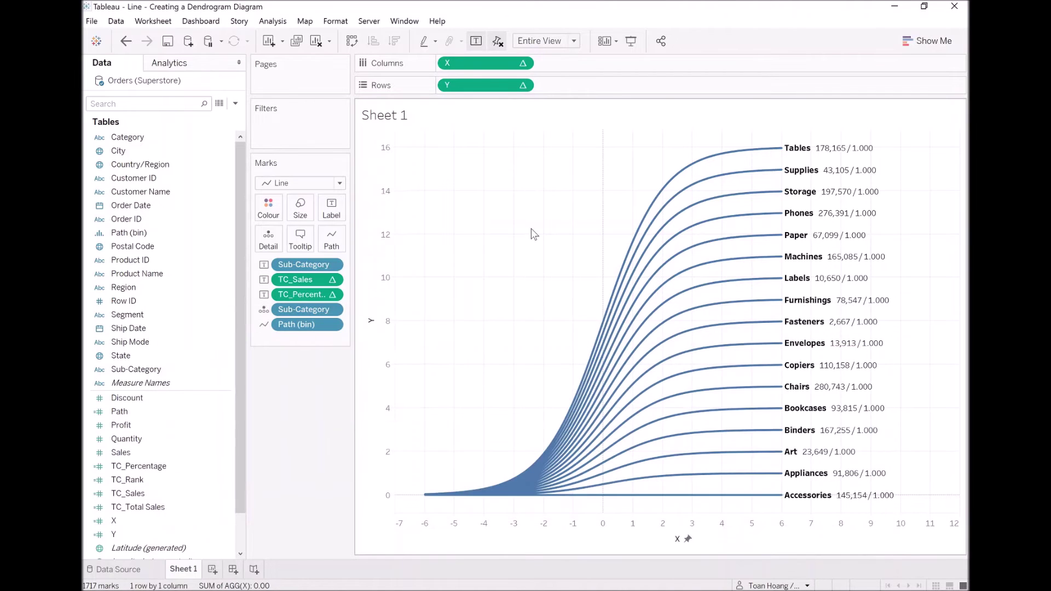
Set TC_Percentage to compute using Path (bin).
right_click(297, 295)
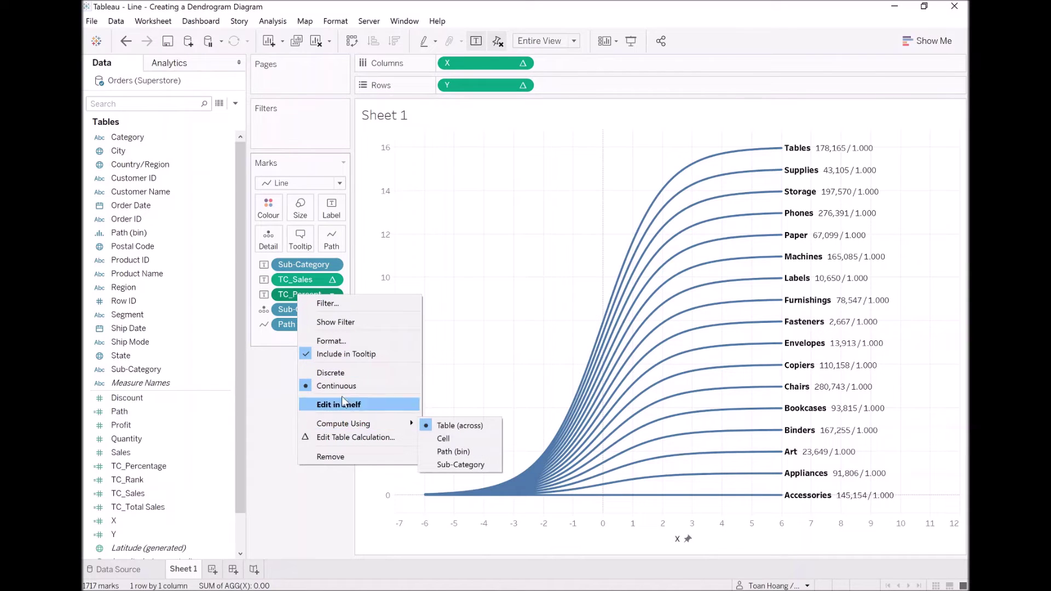
mouse_move(365, 425)
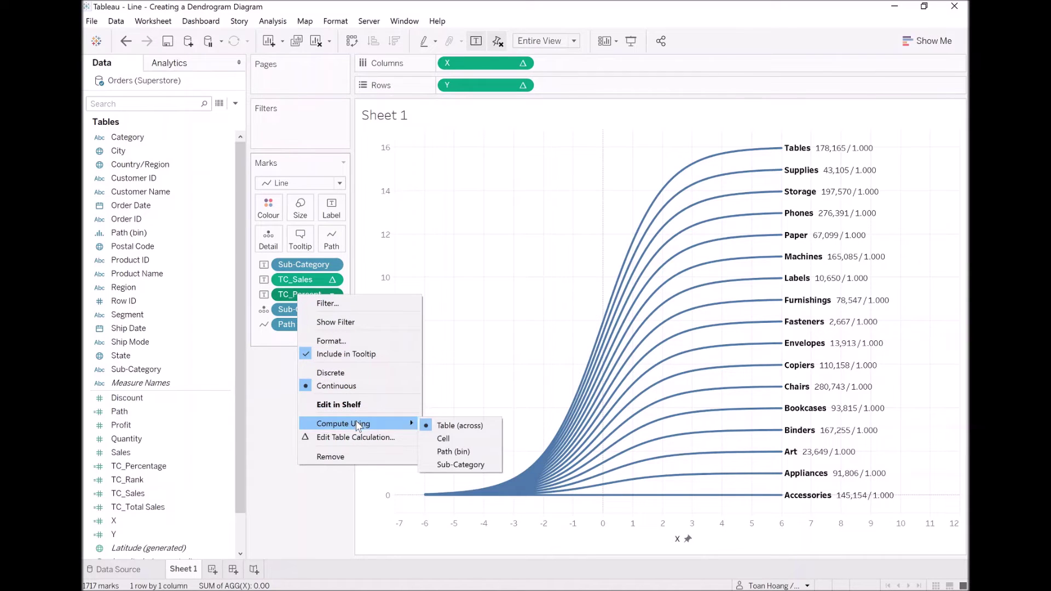
click(453, 451)
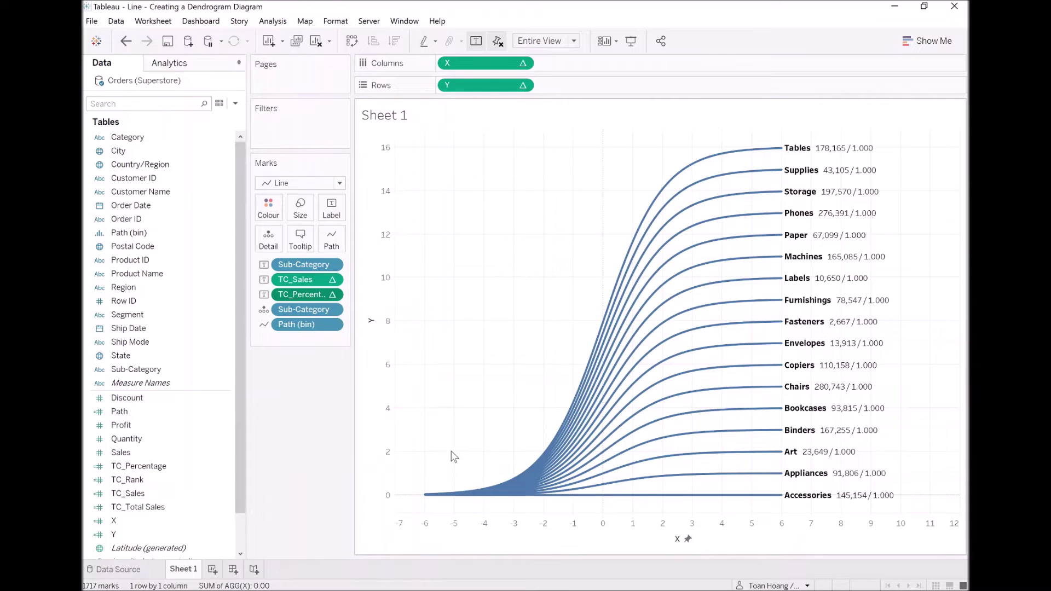
Make the nested TC_Total Sales calculation compute across Path (bin) and Sub-Category.
right_click(304, 294)
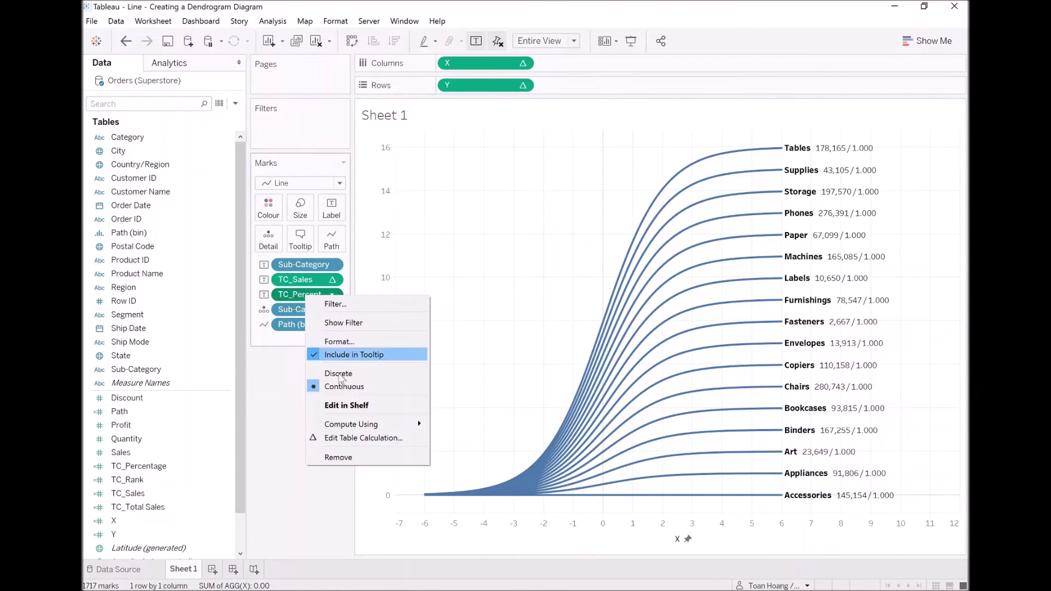
click(364, 437)
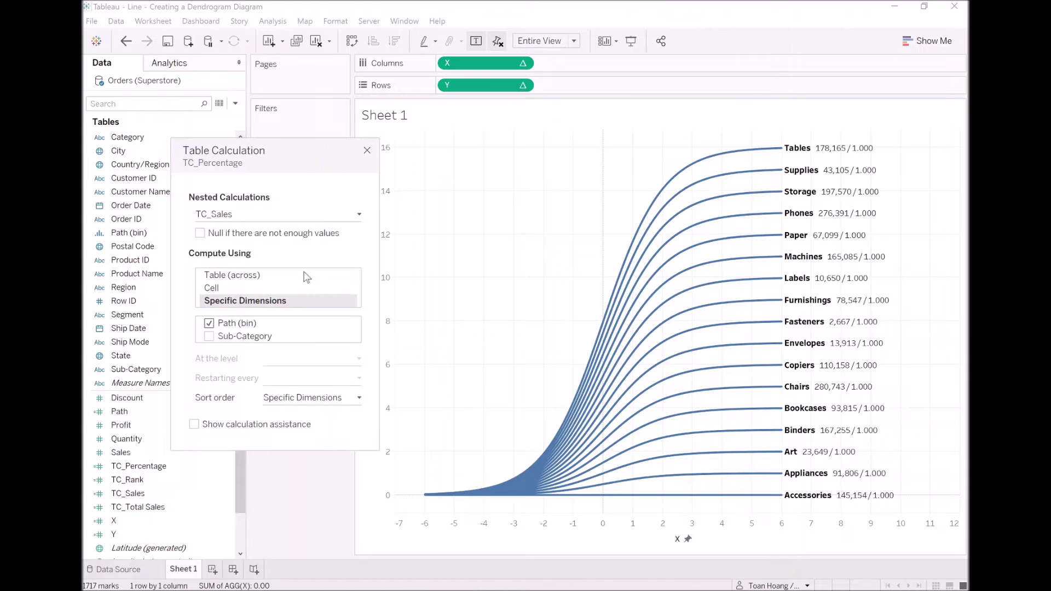
click(258, 214)
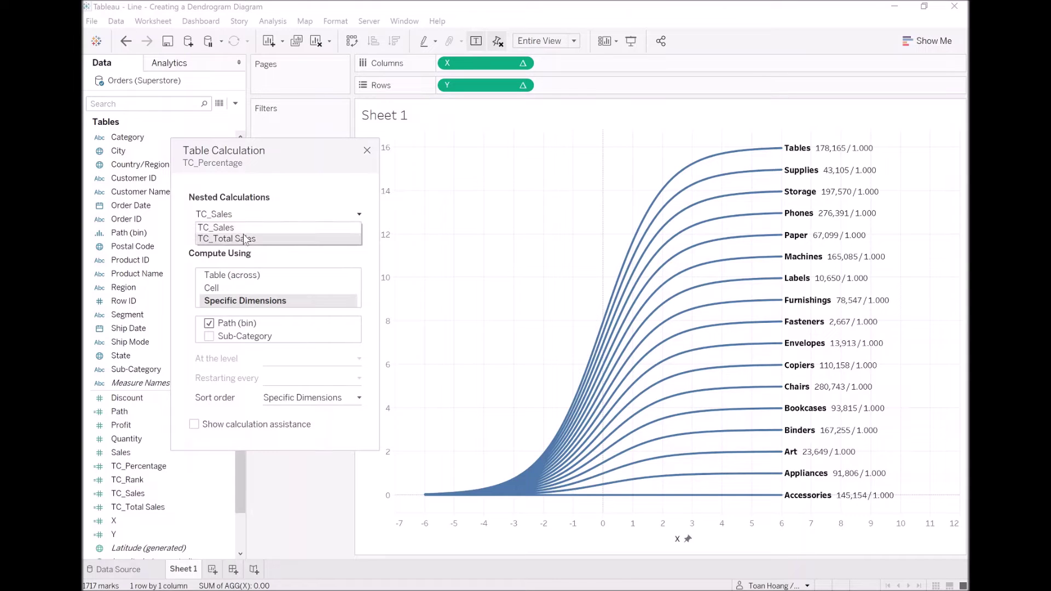
click(252, 238)
click(209, 337)
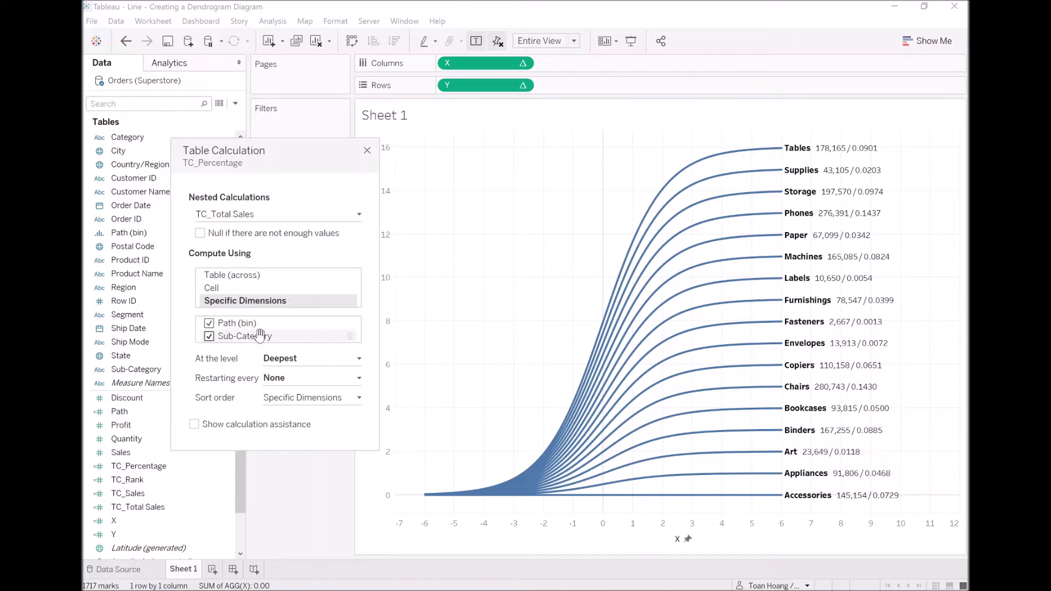
click(298, 485)
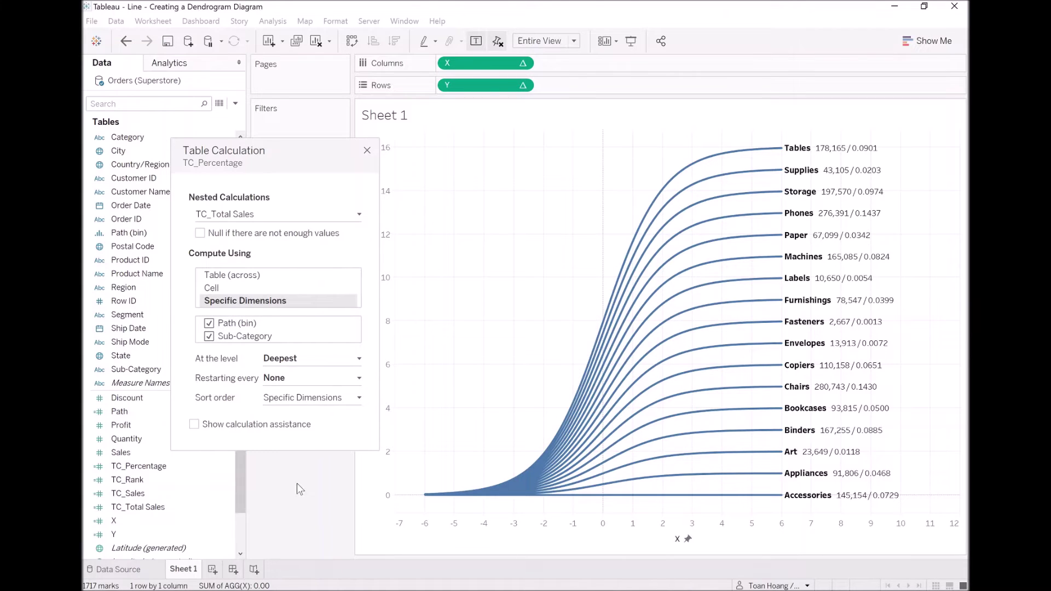
click(366, 150)
Format TC_Percentage as a percentage with 1 decimal place.
right_click(304, 300)
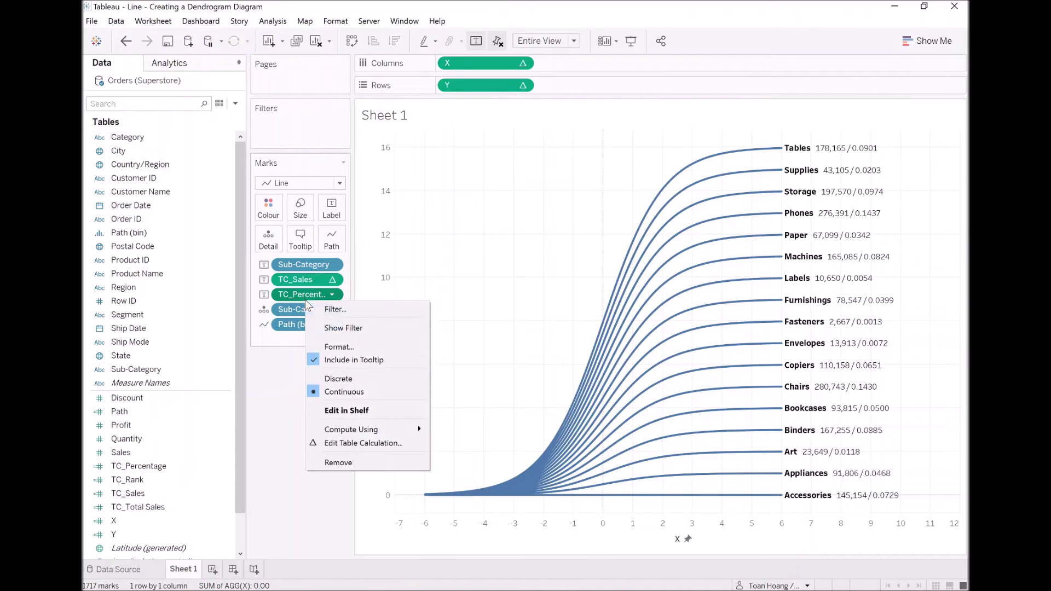
click(340, 346)
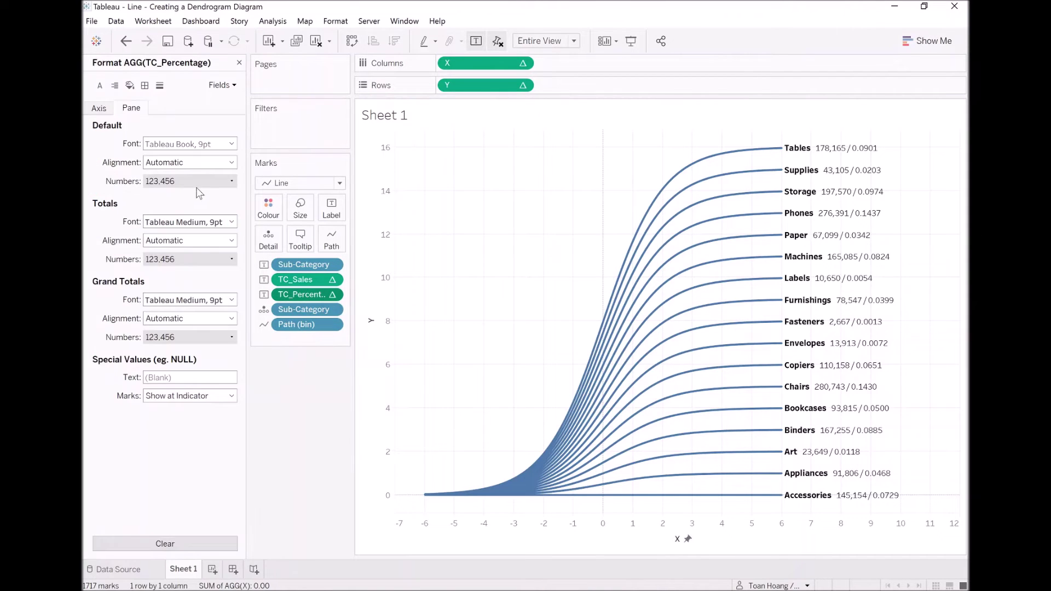
click(192, 184)
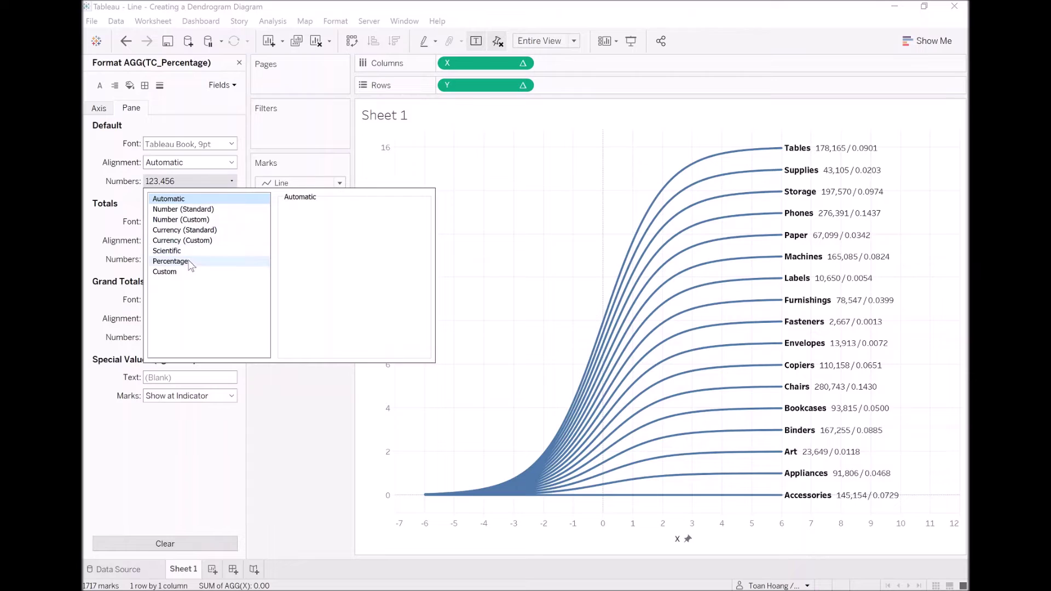
click(170, 262)
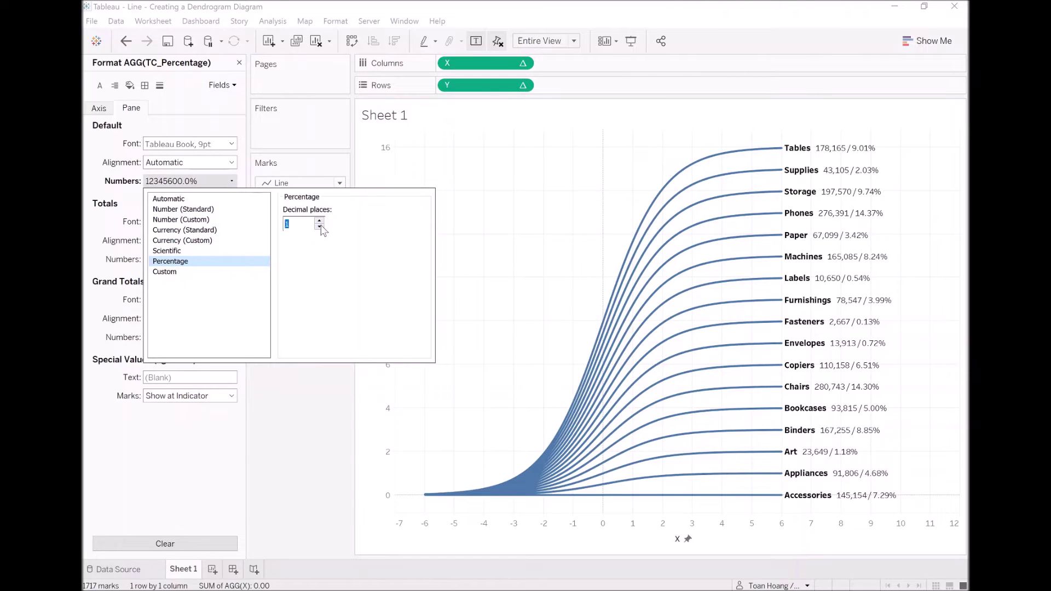
click(274, 395)
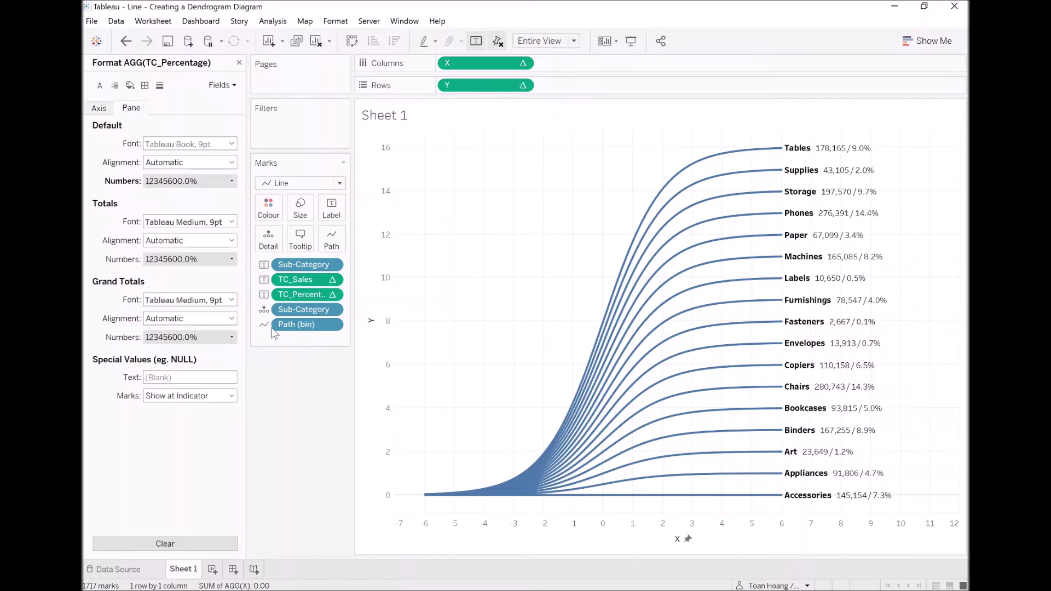
Format TC_Sales as US dollar currency, 1 decimal, in thousands (K).
click(300, 279)
click(198, 182)
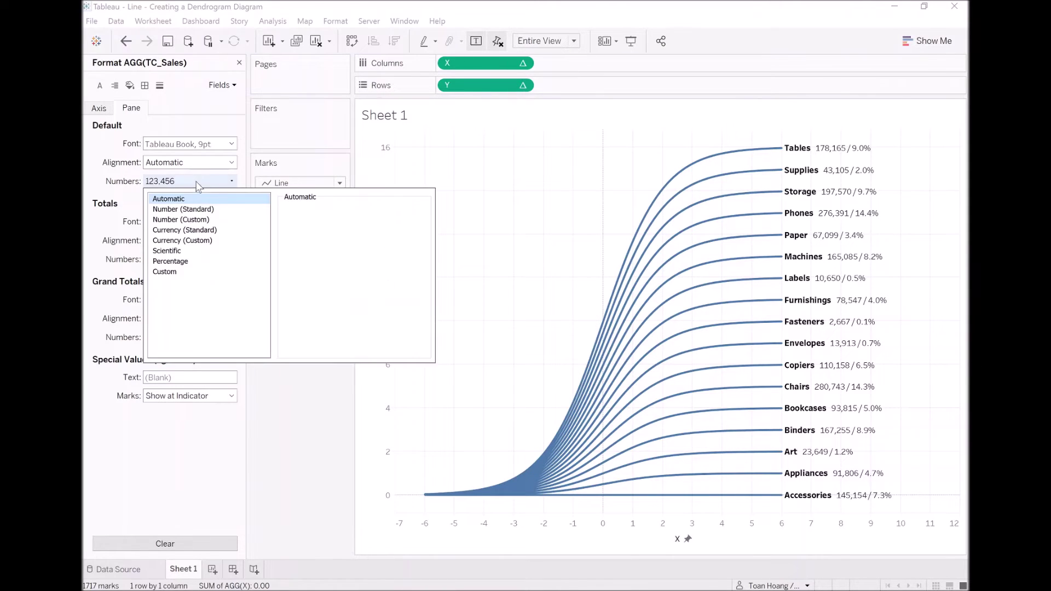
click(203, 230)
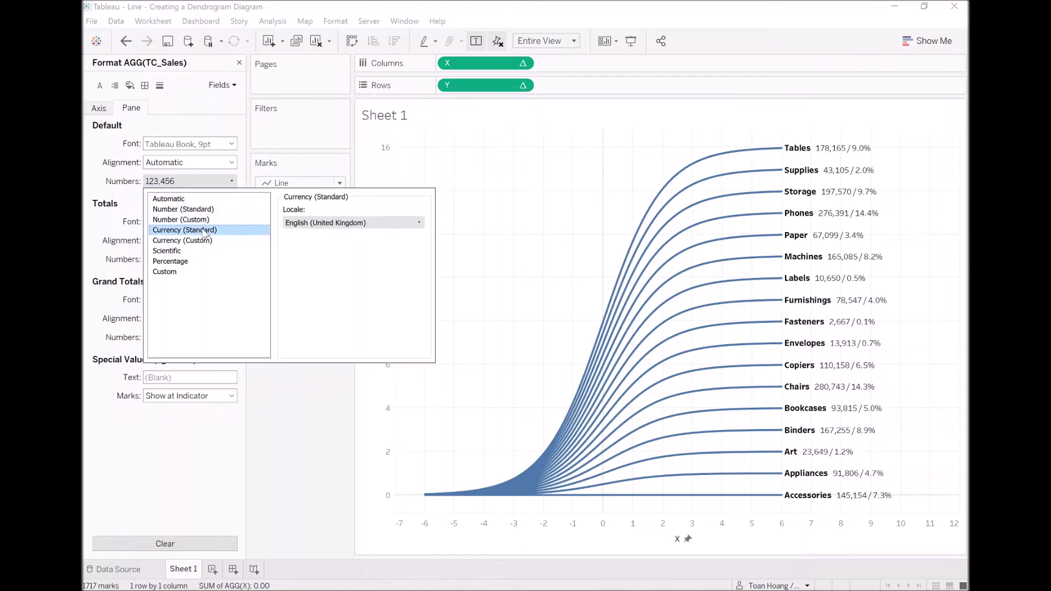
click(321, 223)
click(343, 548)
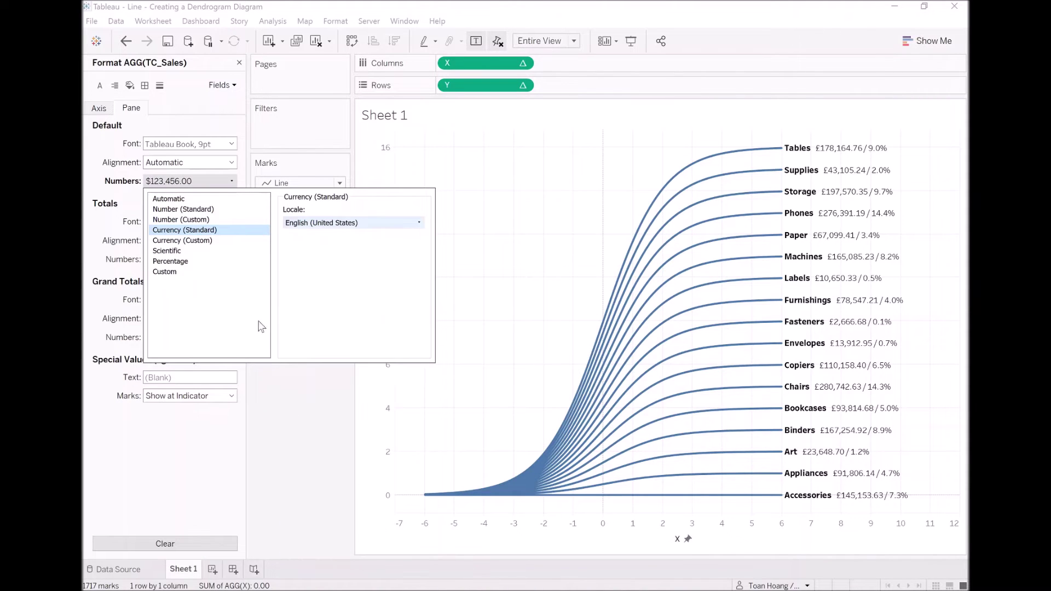
click(247, 242)
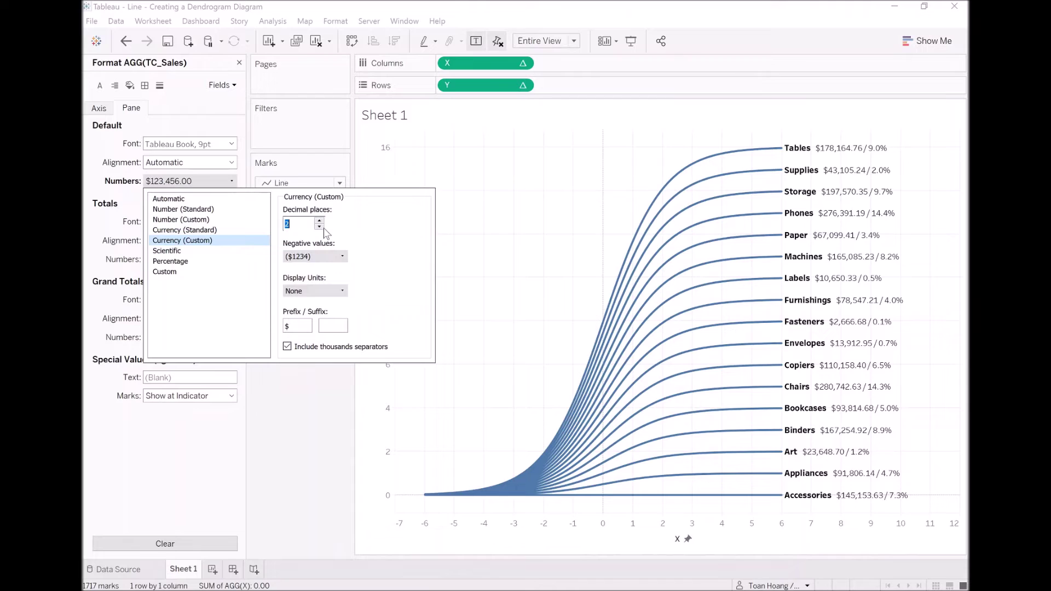
click(327, 292)
click(327, 311)
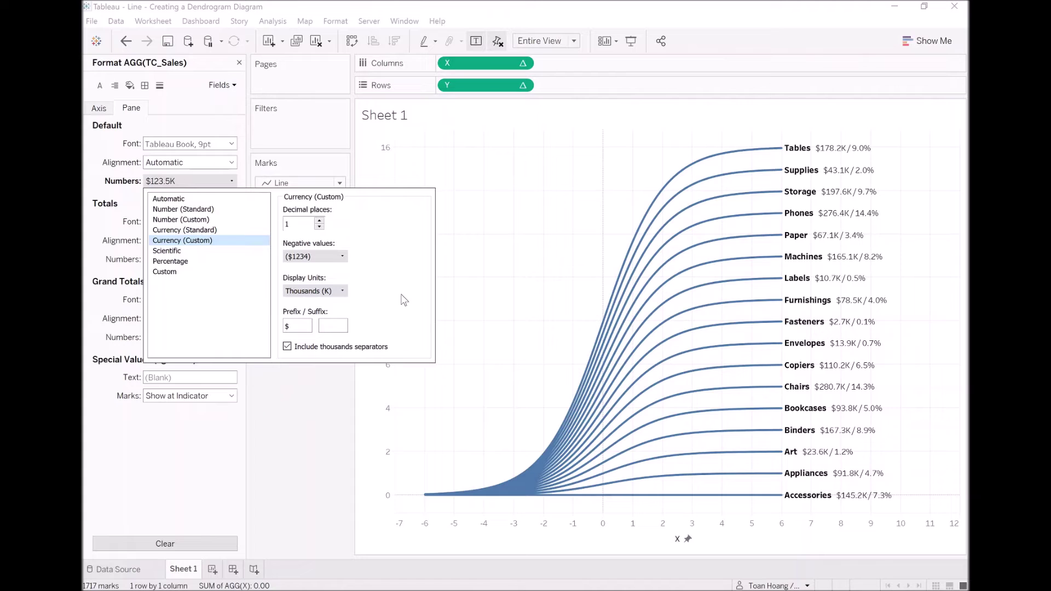
click(322, 404)
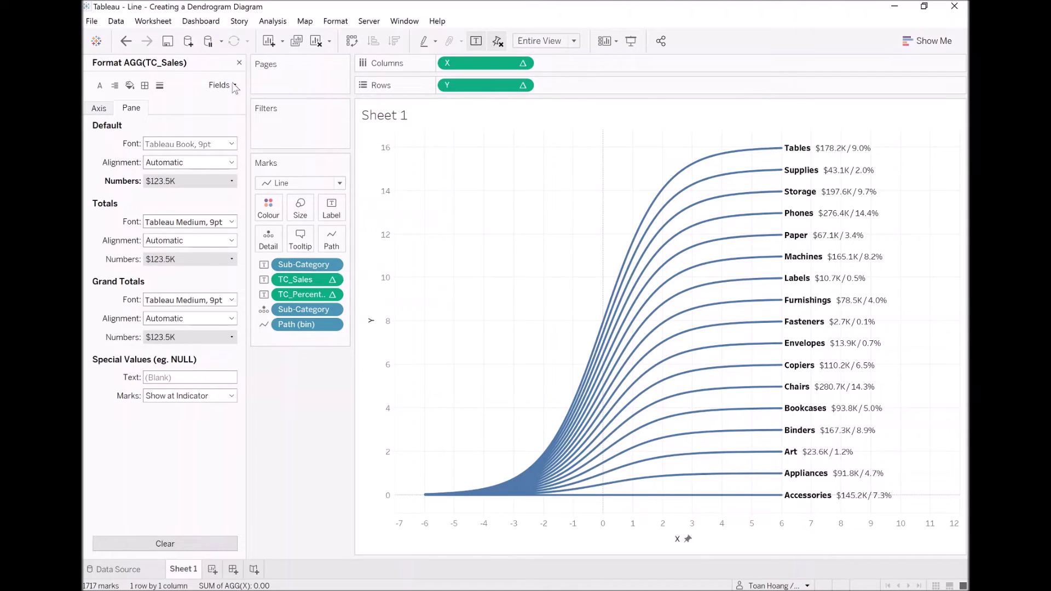
Colour the curves by TC_Sales using the Orange-Blue Diverging palette.
click(239, 63)
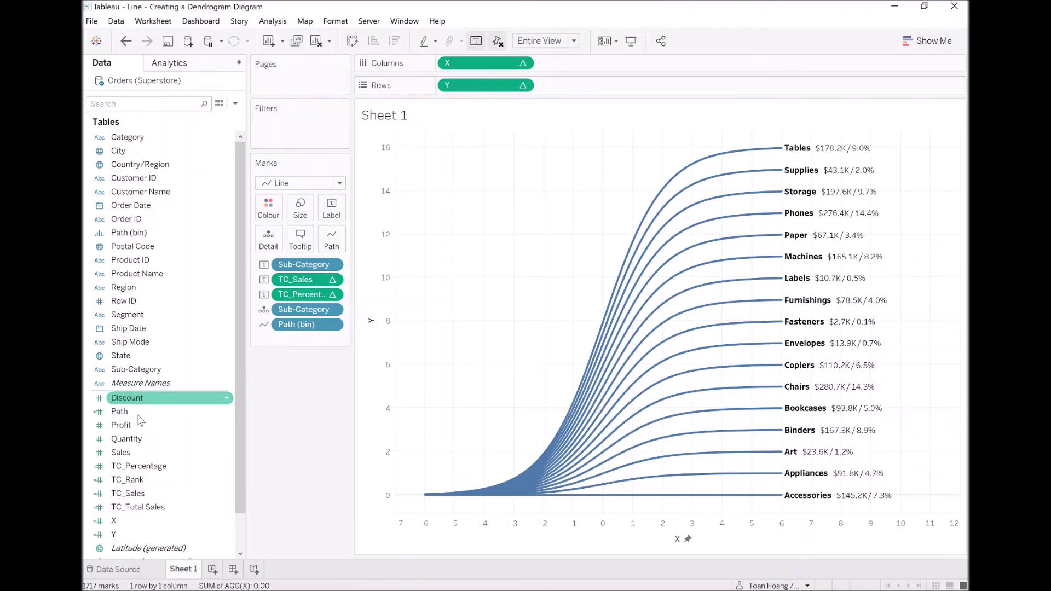
drag(129, 493, 270, 214)
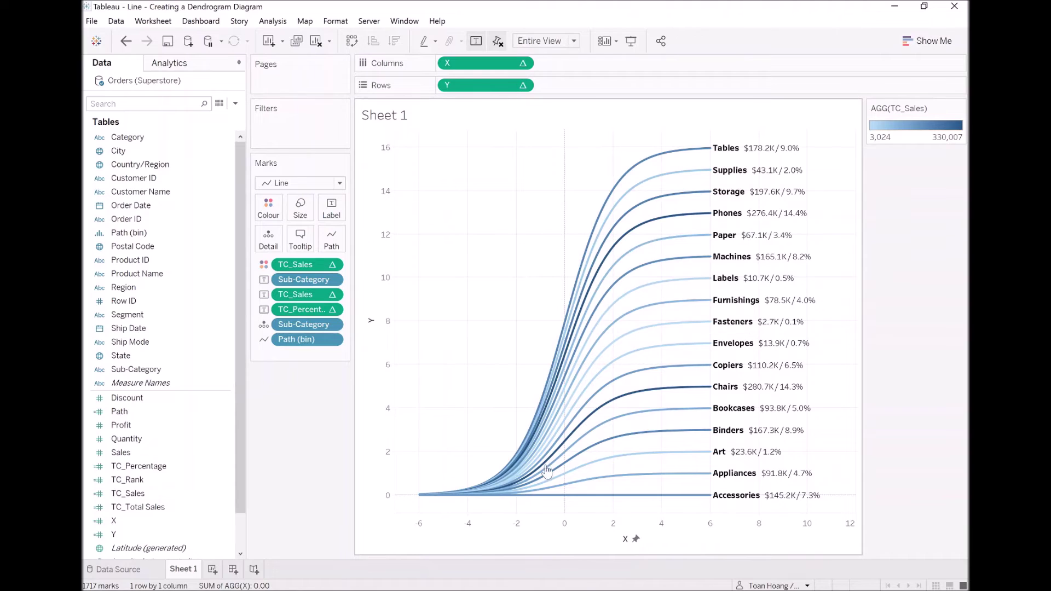
click(960, 109)
click(935, 118)
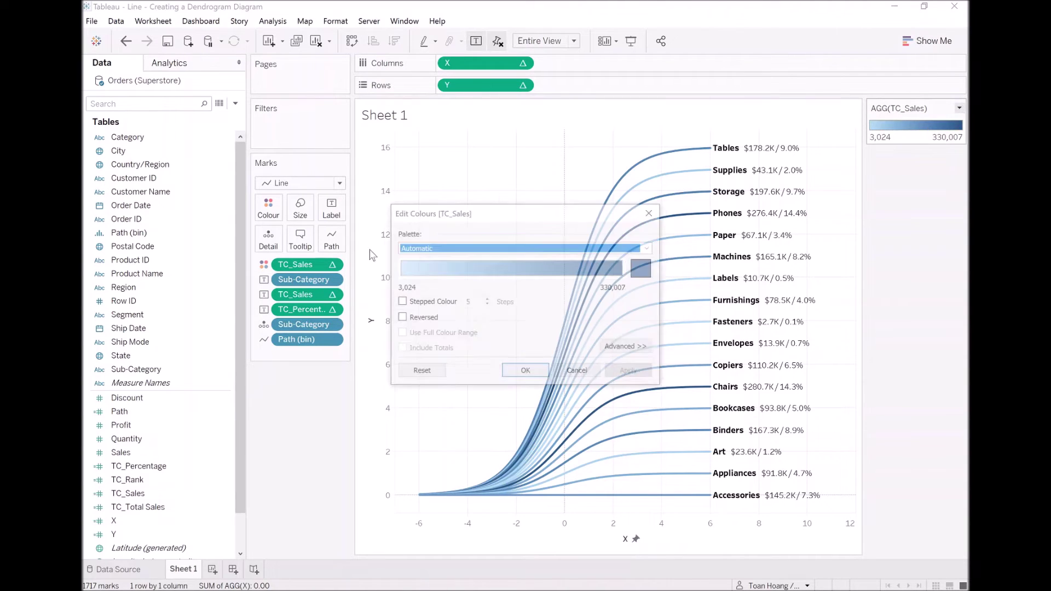
click(462, 247)
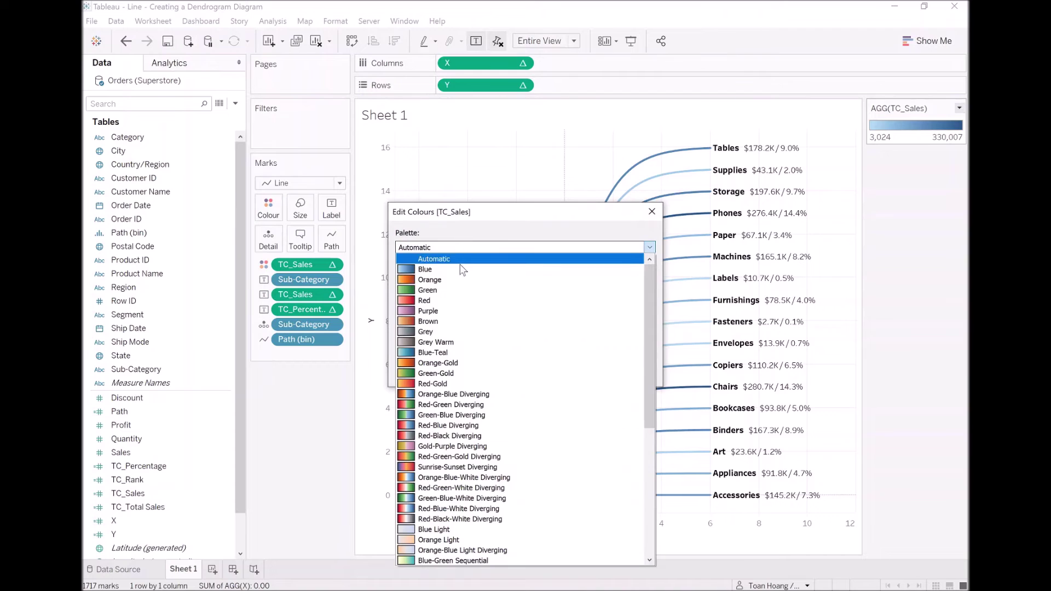
click(444, 395)
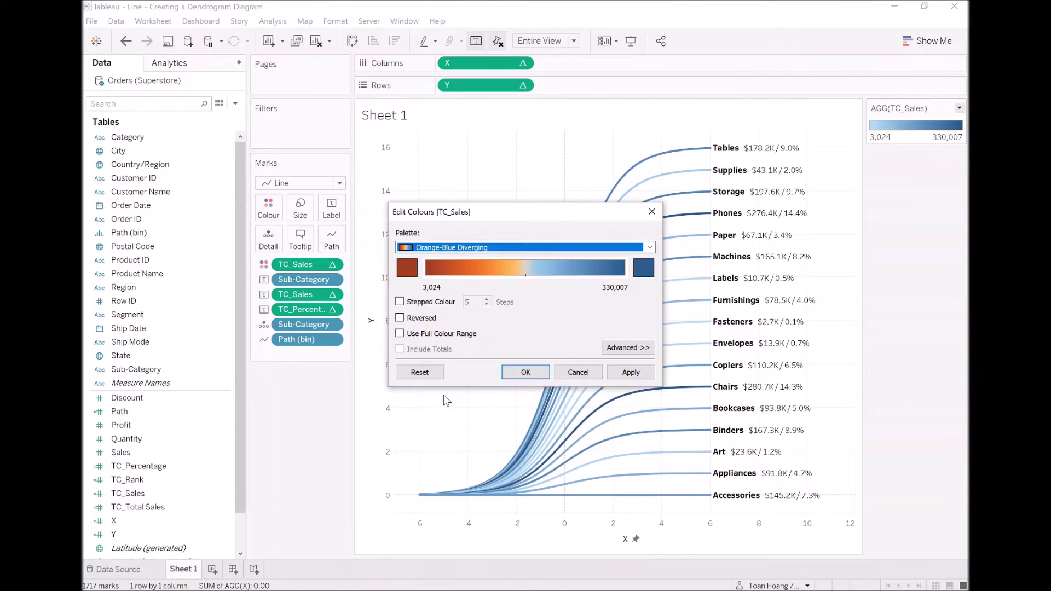
click(632, 374)
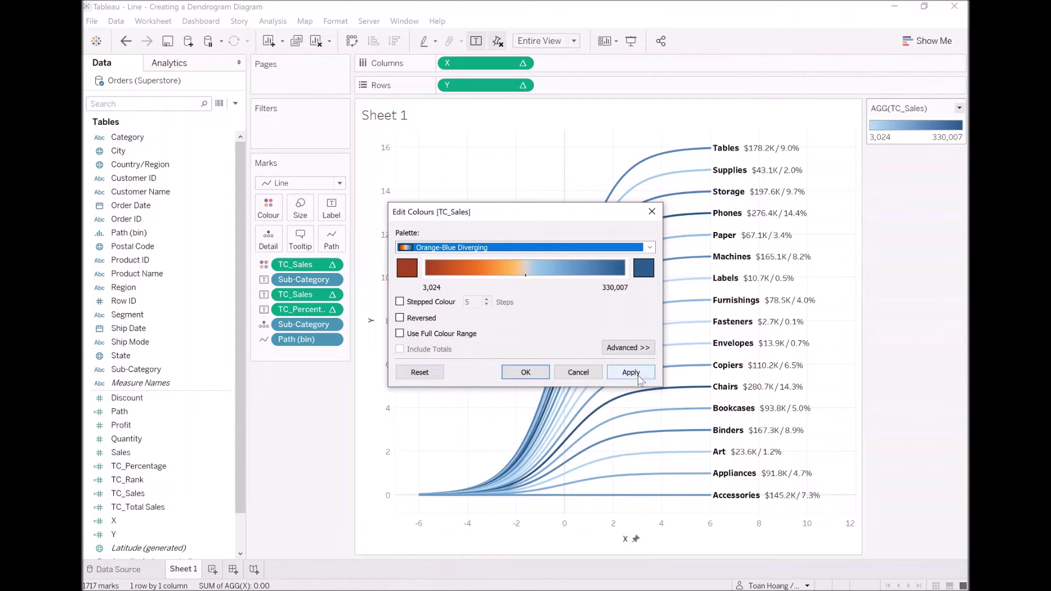
click(527, 373)
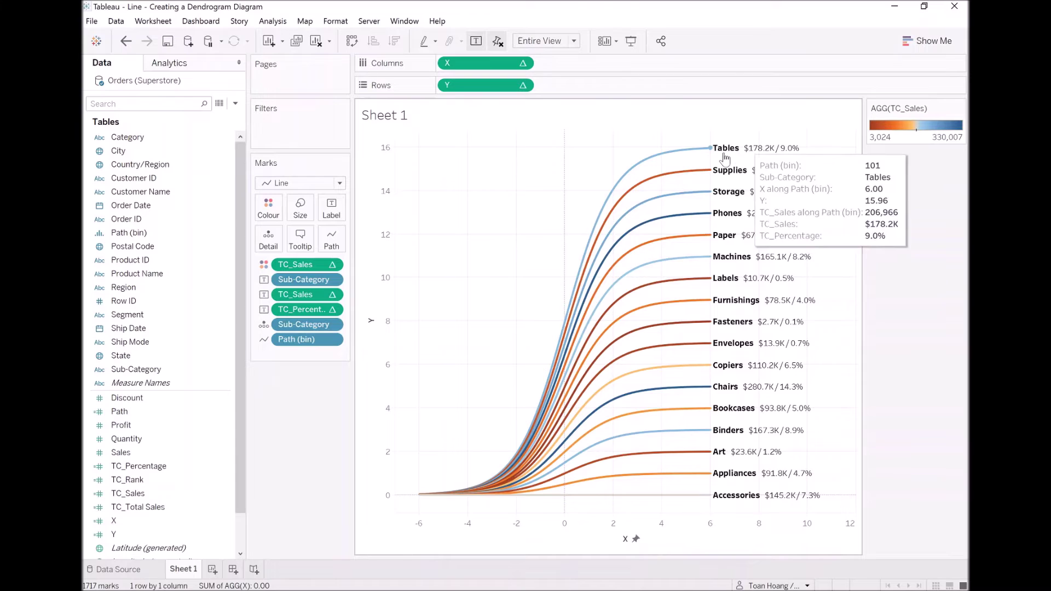
Sort the Sub-Category detail by Sum of Sales, from Fasteners at the bottom to Phones on top.
mouse_move(725, 158)
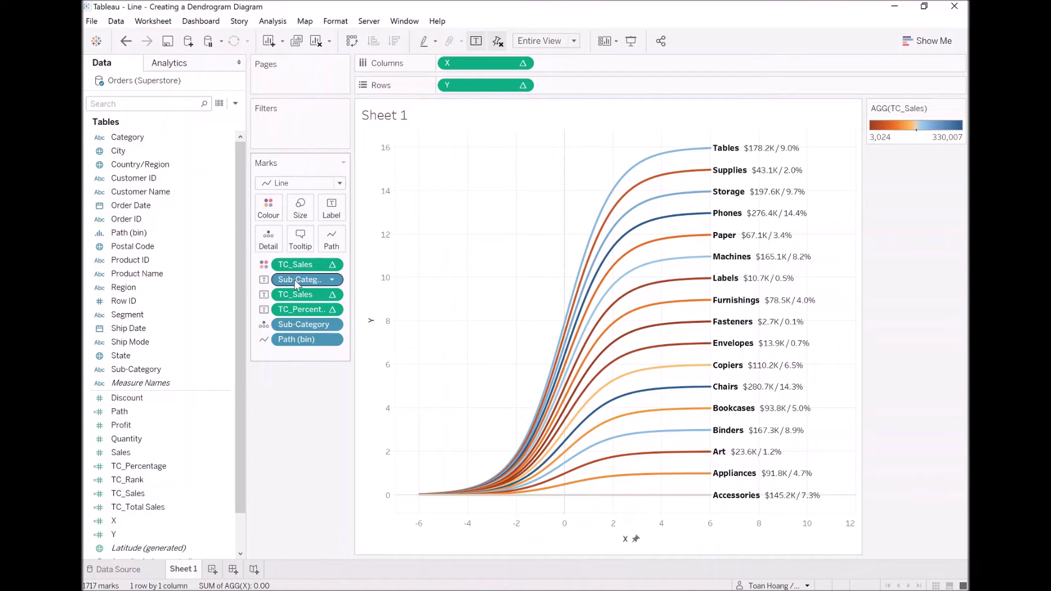
right_click(300, 323)
click(340, 383)
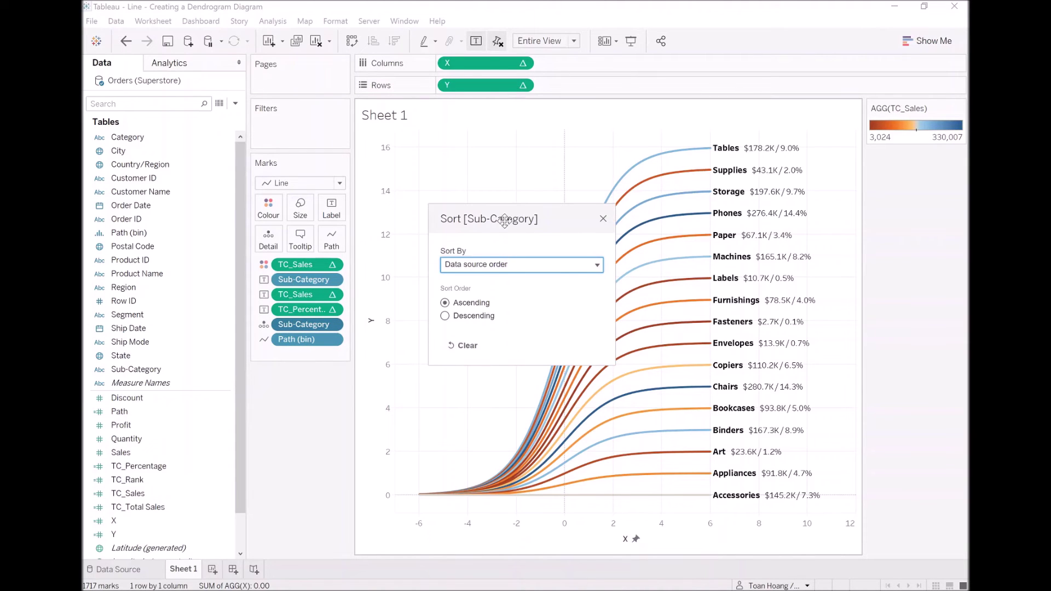
drag(504, 218, 362, 169)
click(354, 213)
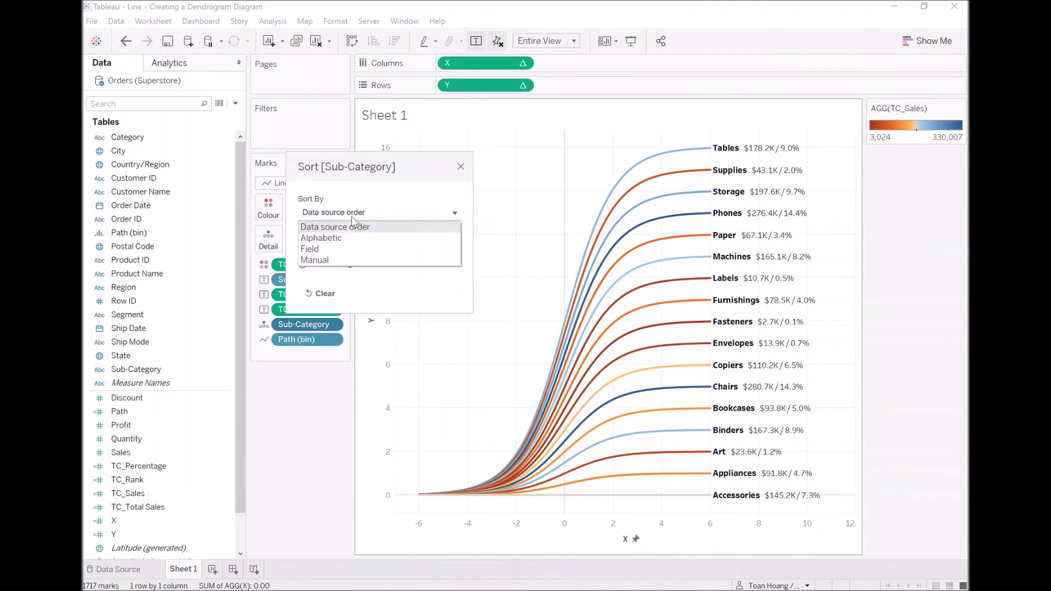
click(340, 249)
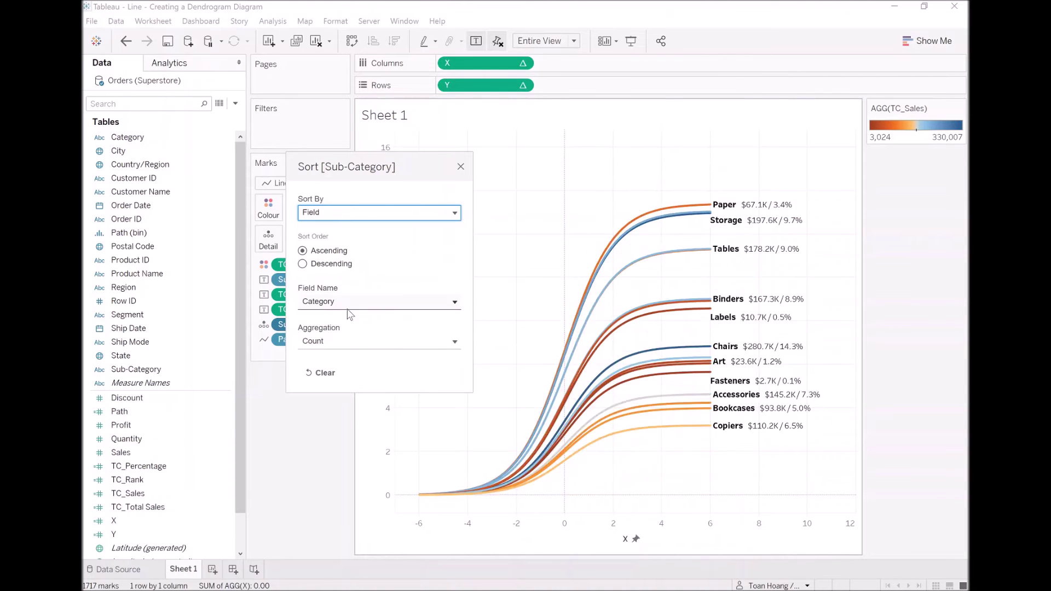
click(350, 302)
scroll(359, 339, down, 4)
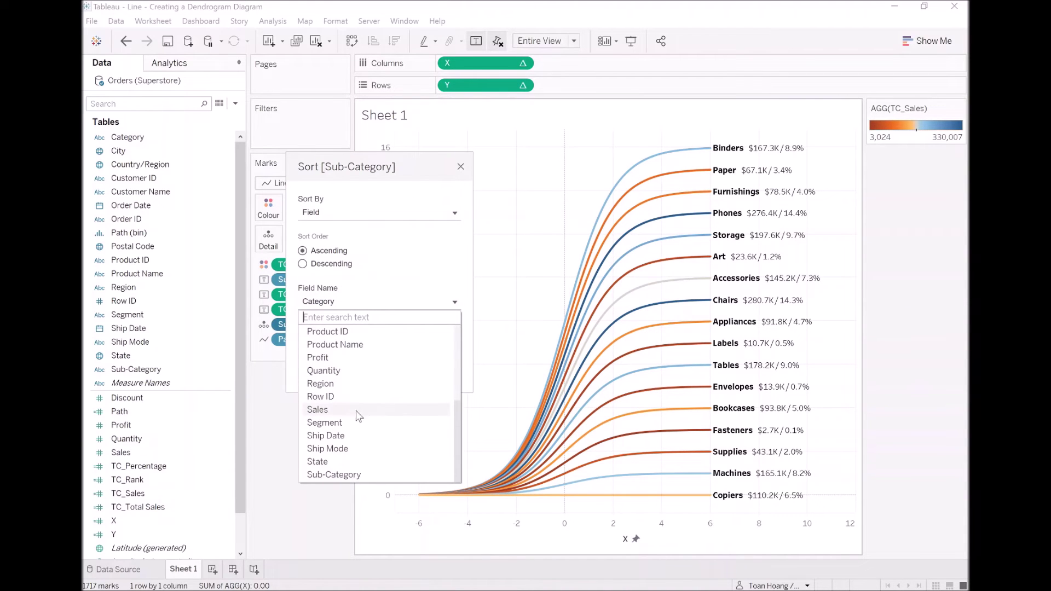
click(345, 410)
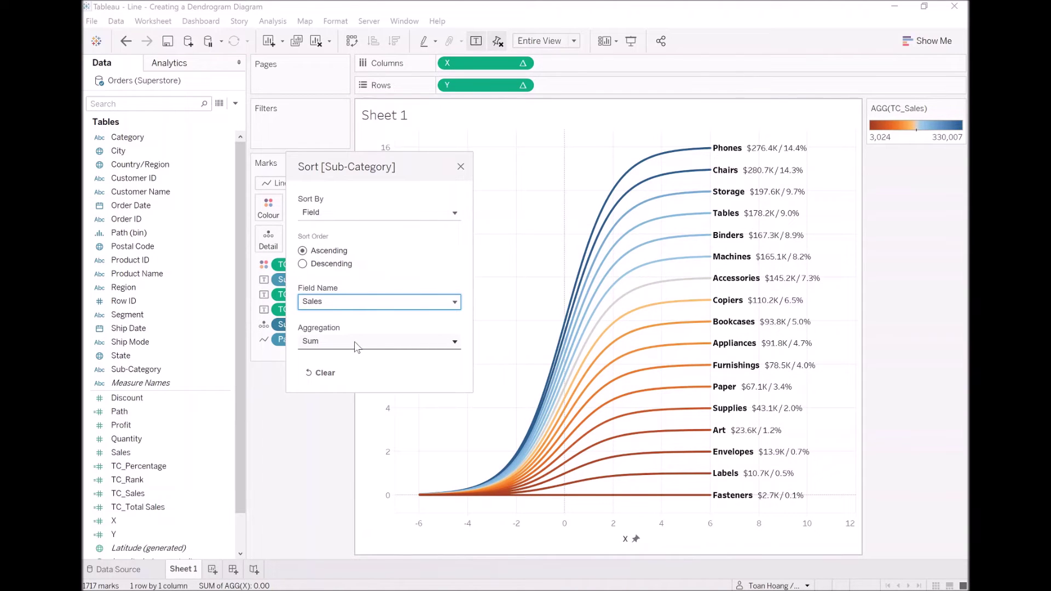
click(460, 167)
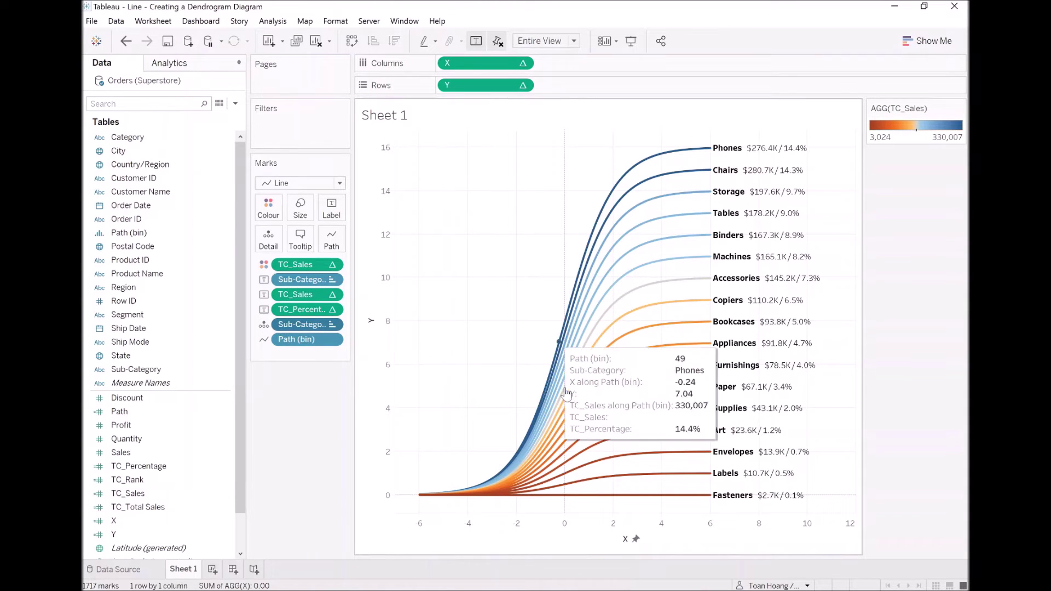
Hide the X axis header.
mouse_move(528, 493)
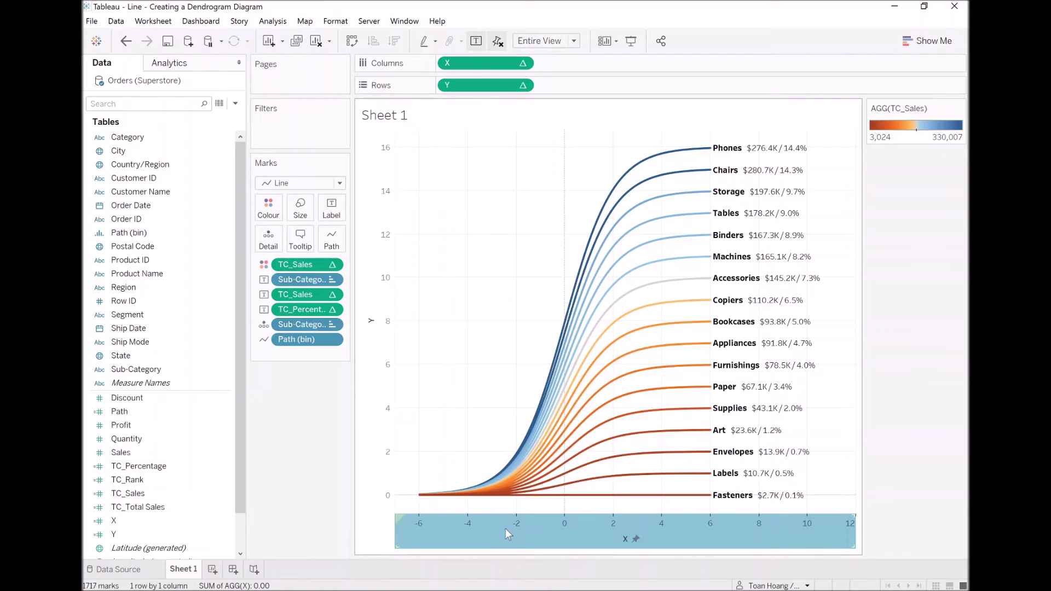
right_click(504, 528)
click(547, 501)
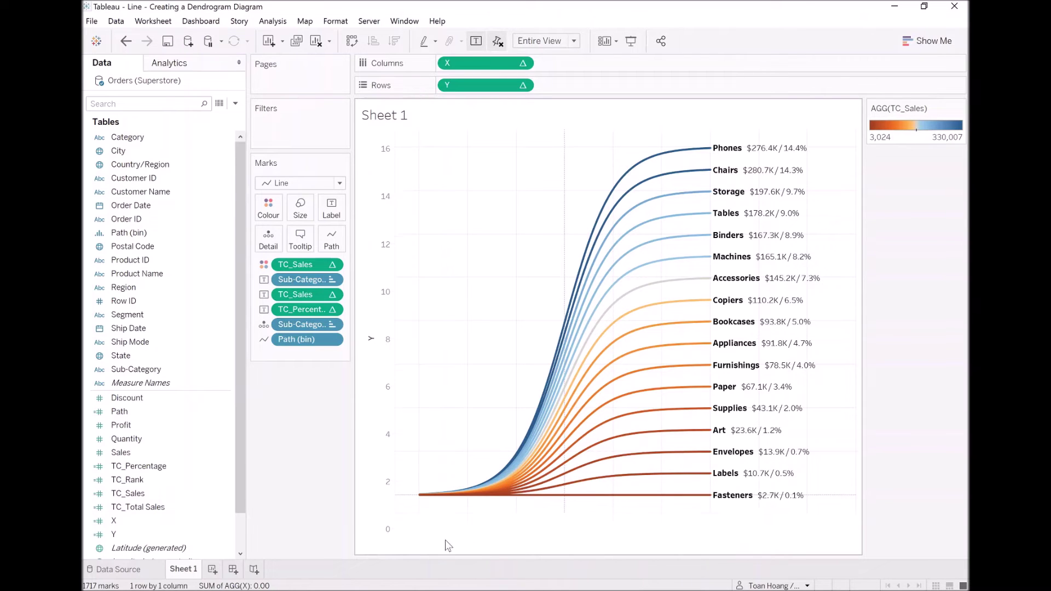
Set grid lines, zero lines and axis rulers to None, and hide the colour legend.
right_click(498, 202)
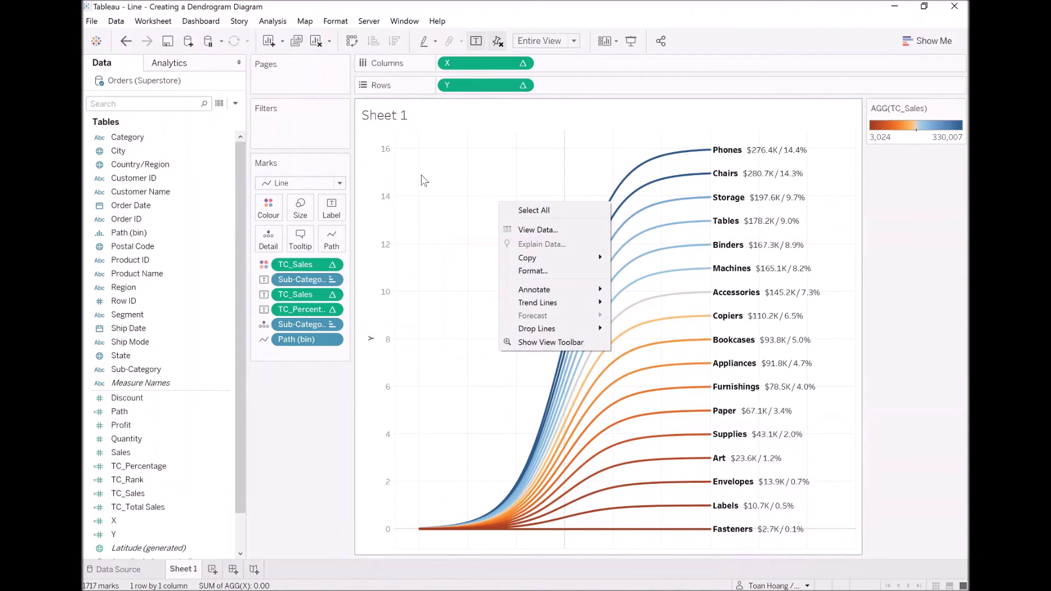
click(526, 271)
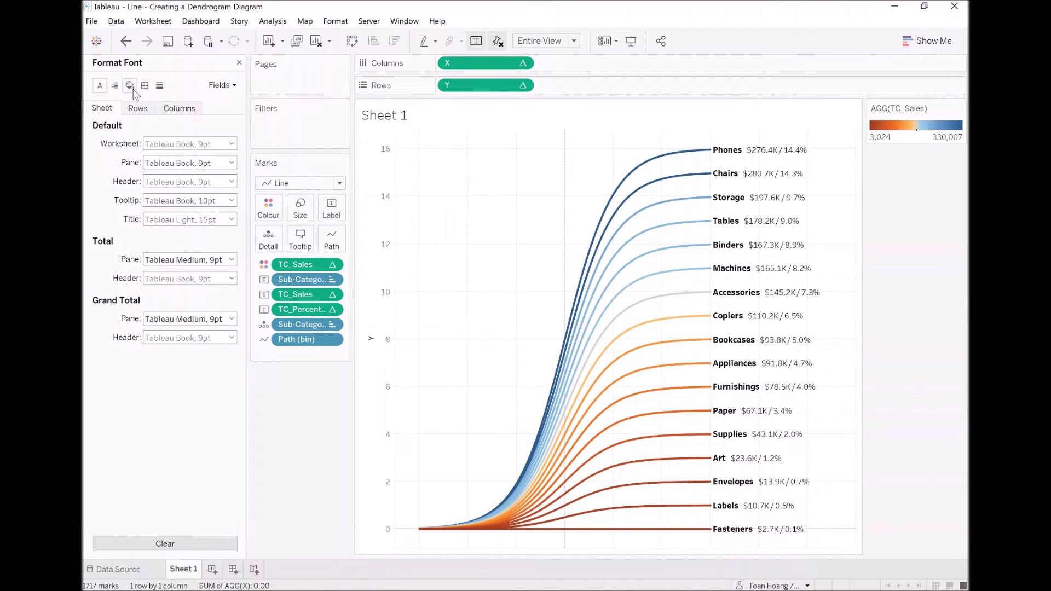
click(159, 85)
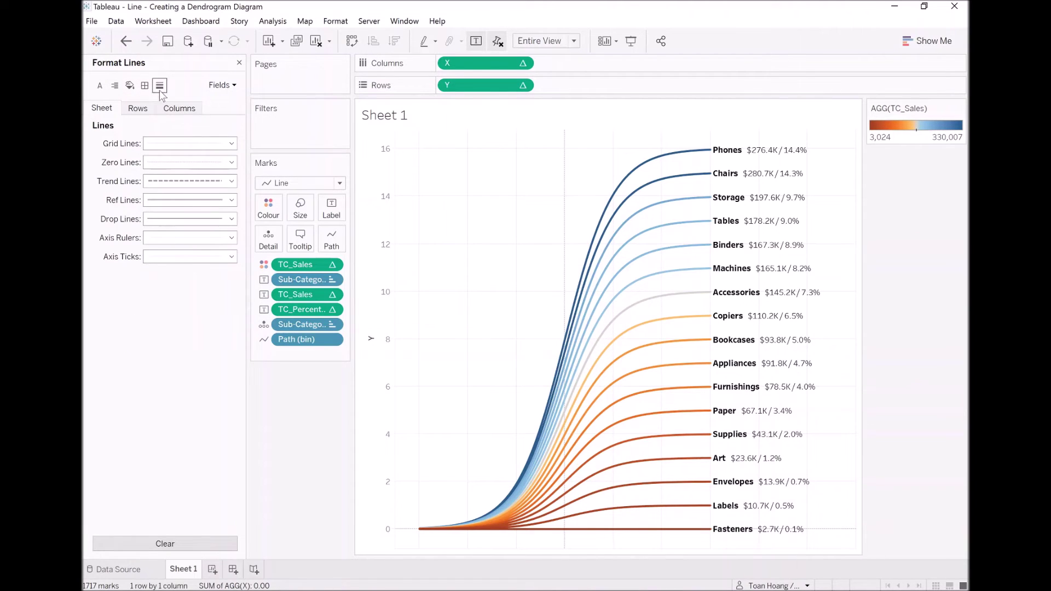
click(170, 143)
click(173, 164)
click(170, 162)
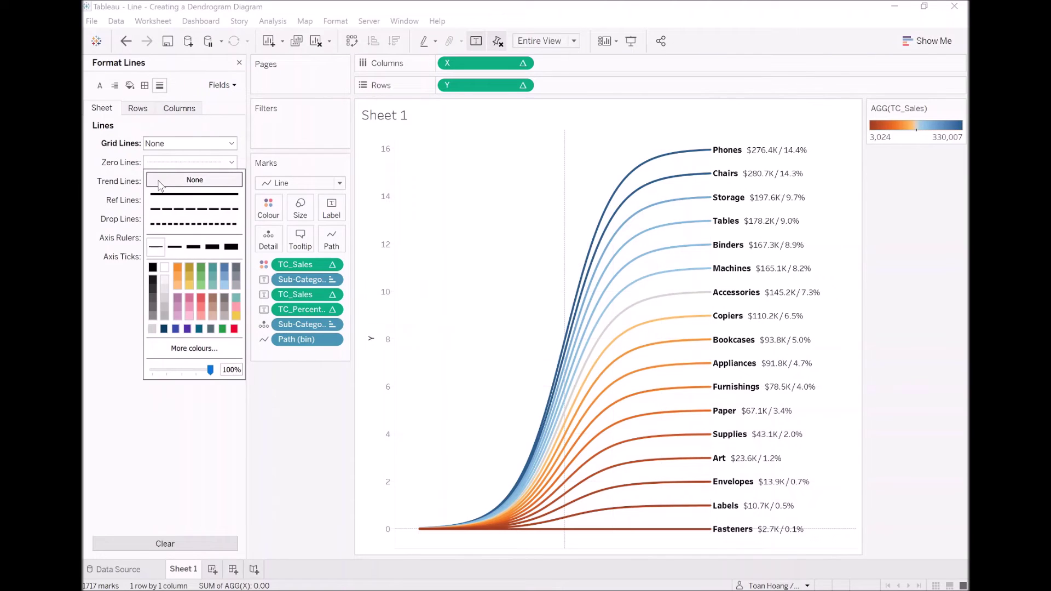
click(162, 180)
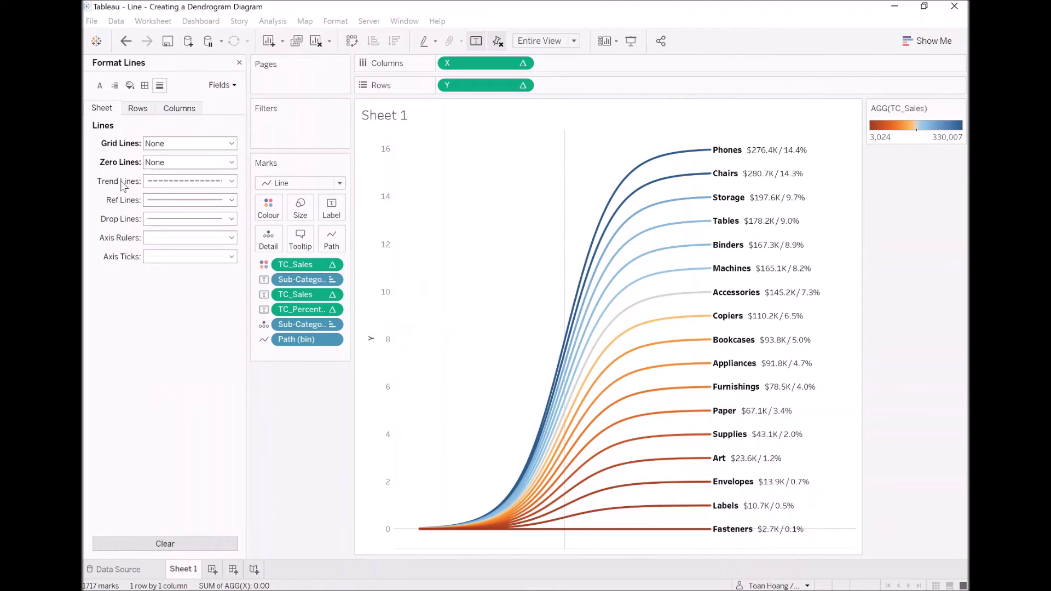
click(178, 238)
click(177, 255)
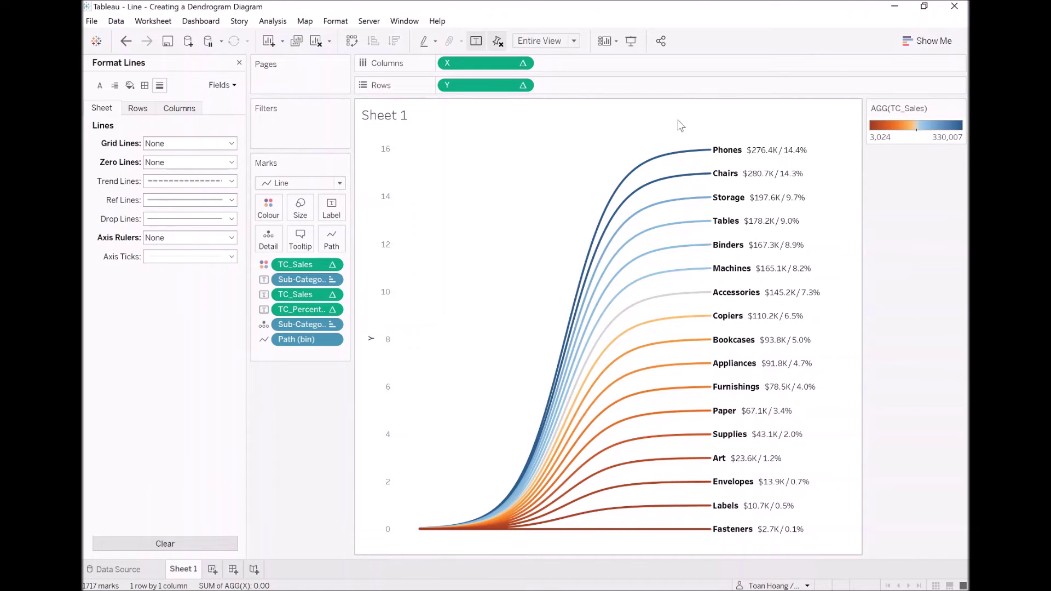
click(959, 108)
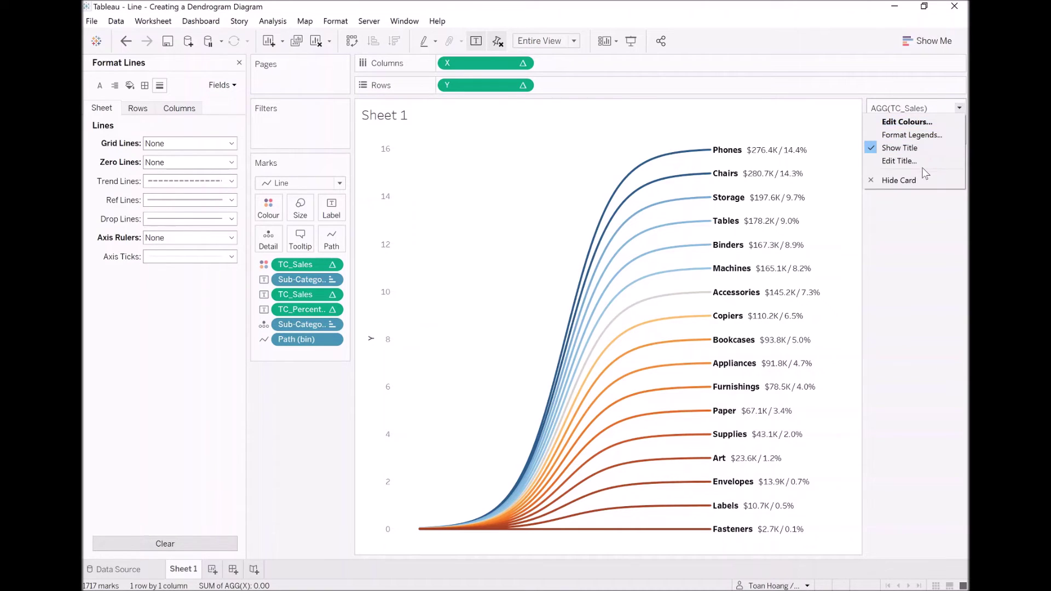
click(919, 181)
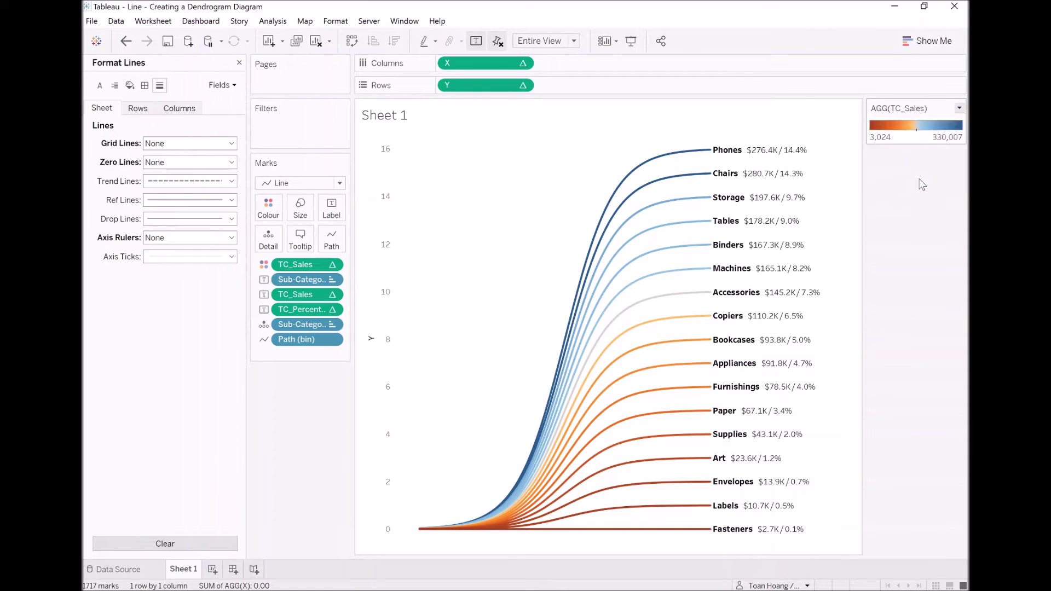
Close the Format Lines pane to return to the Data pane.
click(239, 63)
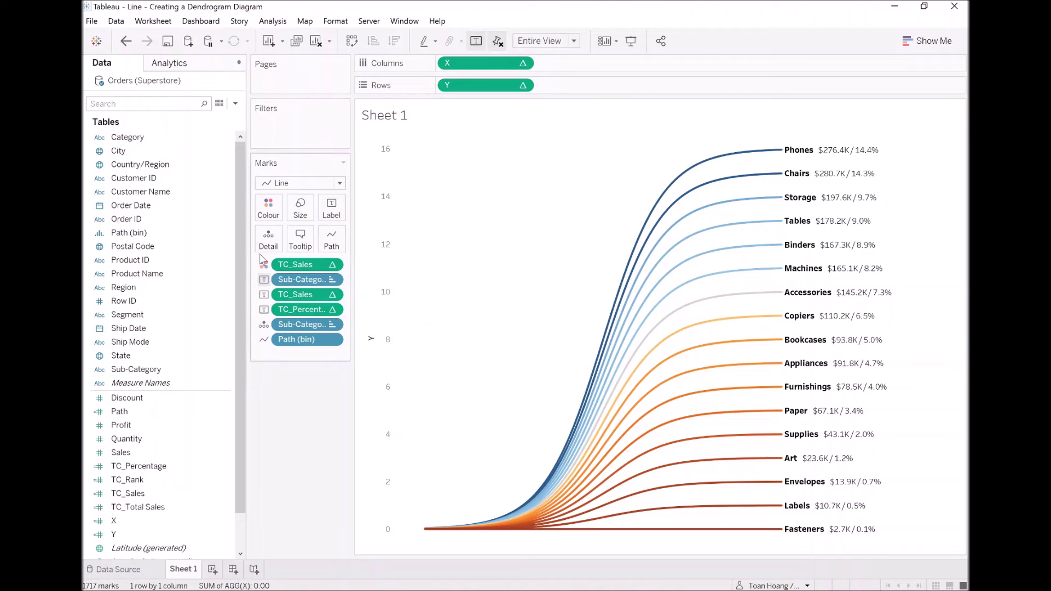
Create a calculated field named TC_Max Rank defined as WINDOW_MAX([TC_Rank]).
click(235, 104)
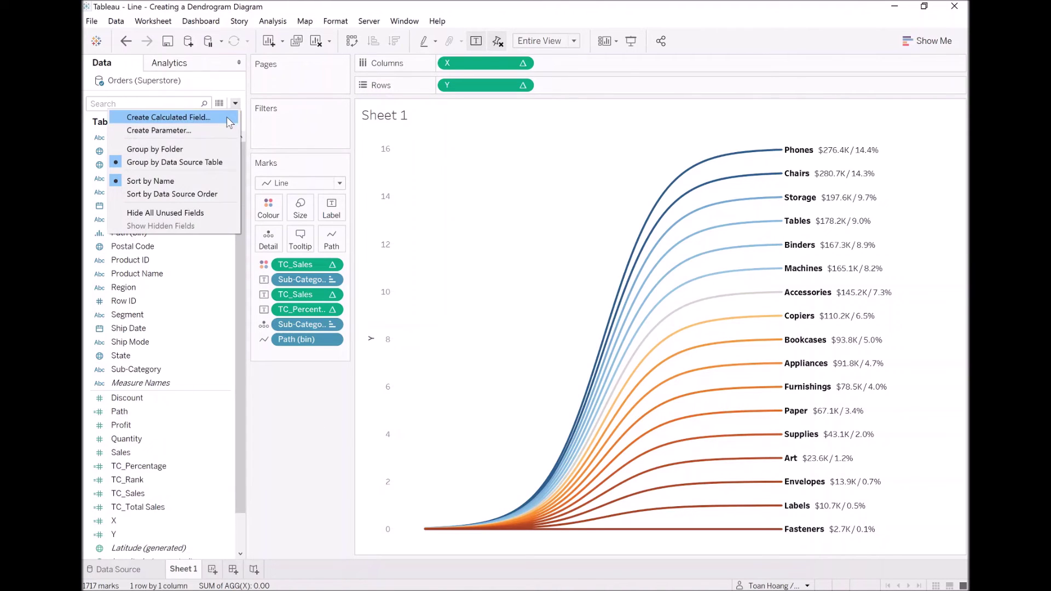
click(226, 116)
text(TC_Max Rank)
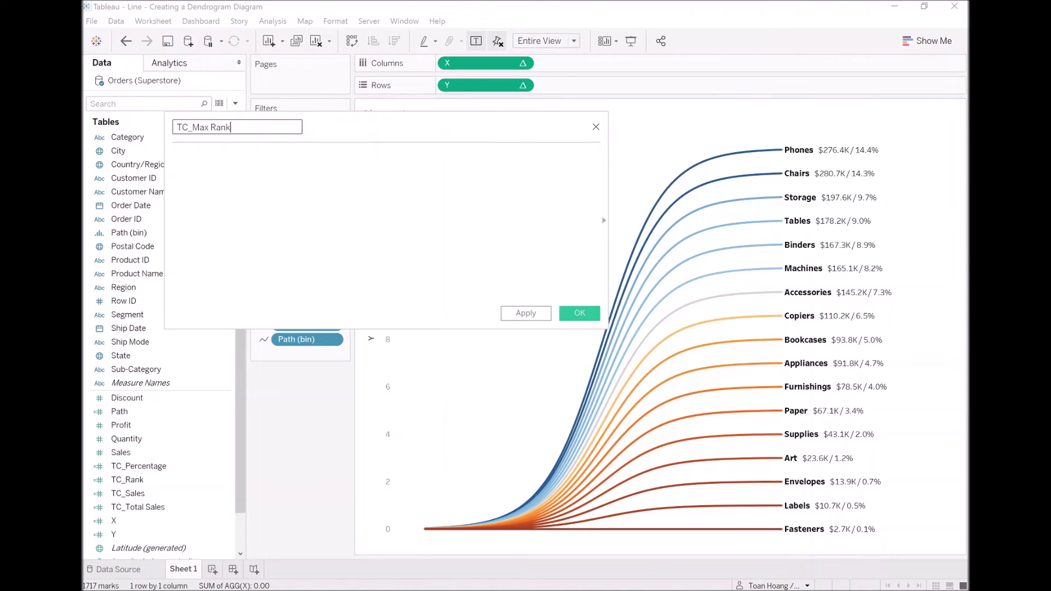
click(174, 156)
text(windo)
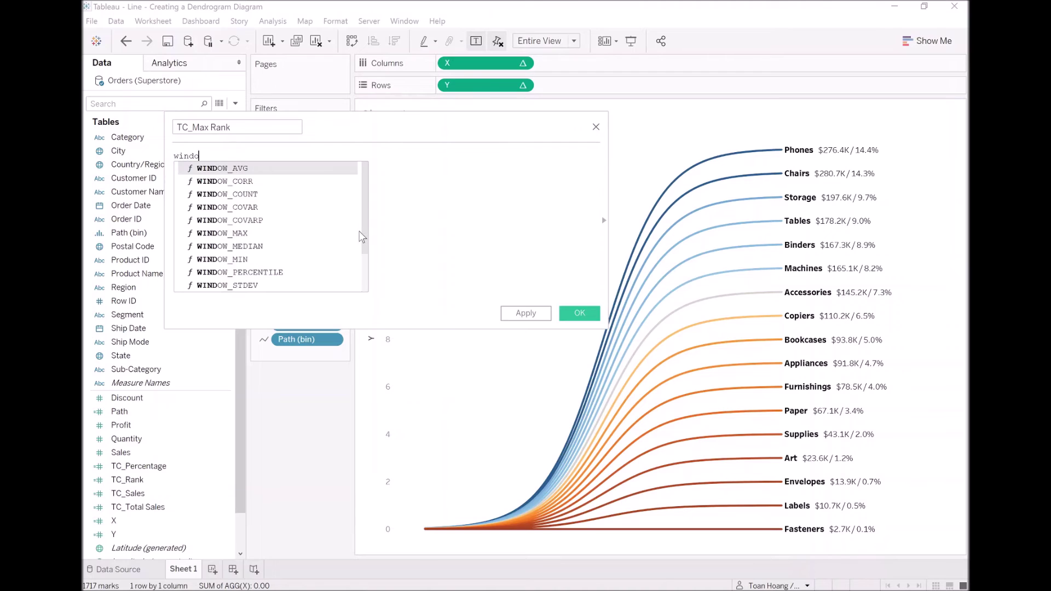
text(w_max)
key(Return)
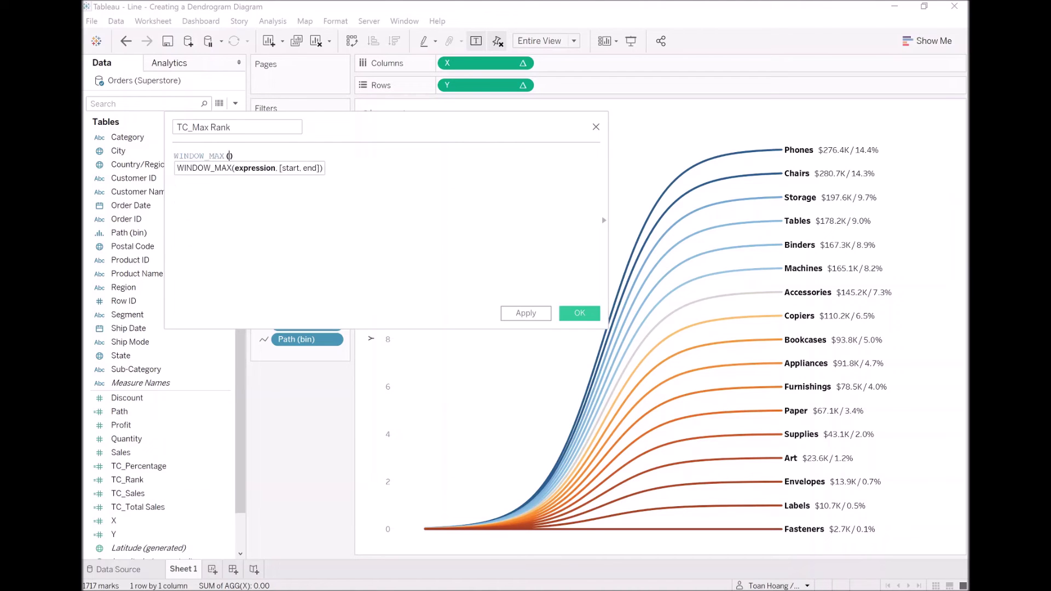
text(rank)
key(Down)
key(Down)
key(Down)
key(Down)
key(Down)
key(Down)
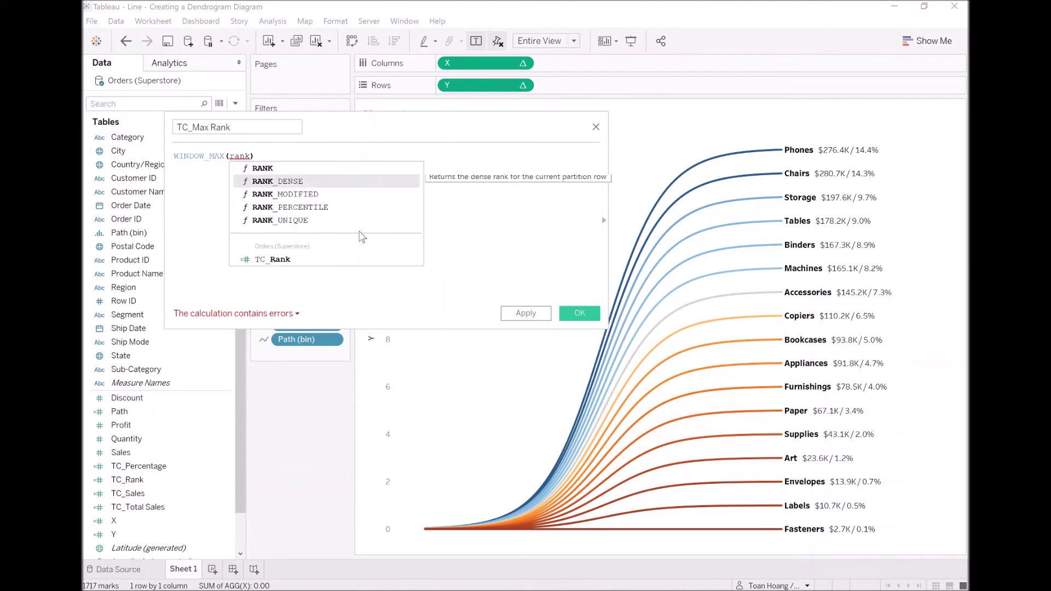
key(Up)
key(Return)
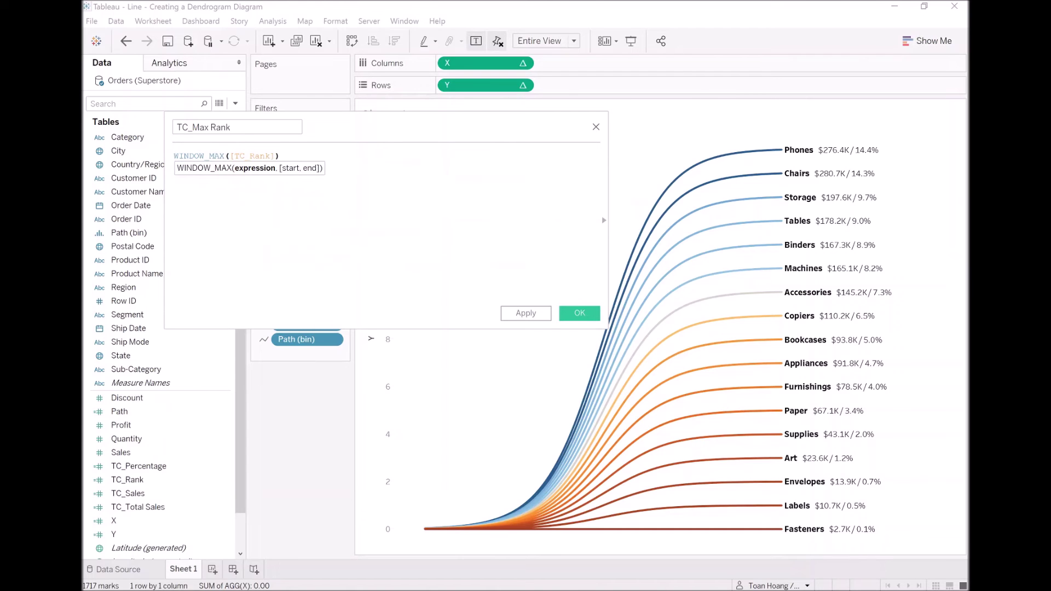
click(575, 317)
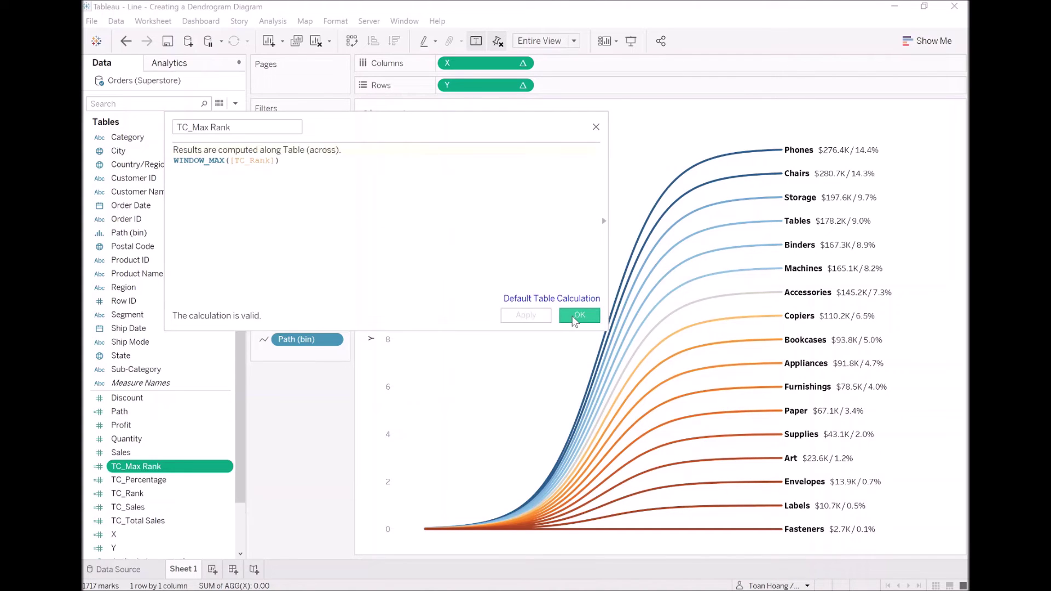
Change the Y formula to 1 / (1+EXP(-[X])) * ([TC_Rank]-[TC_Max Rank]).
right_click(137, 544)
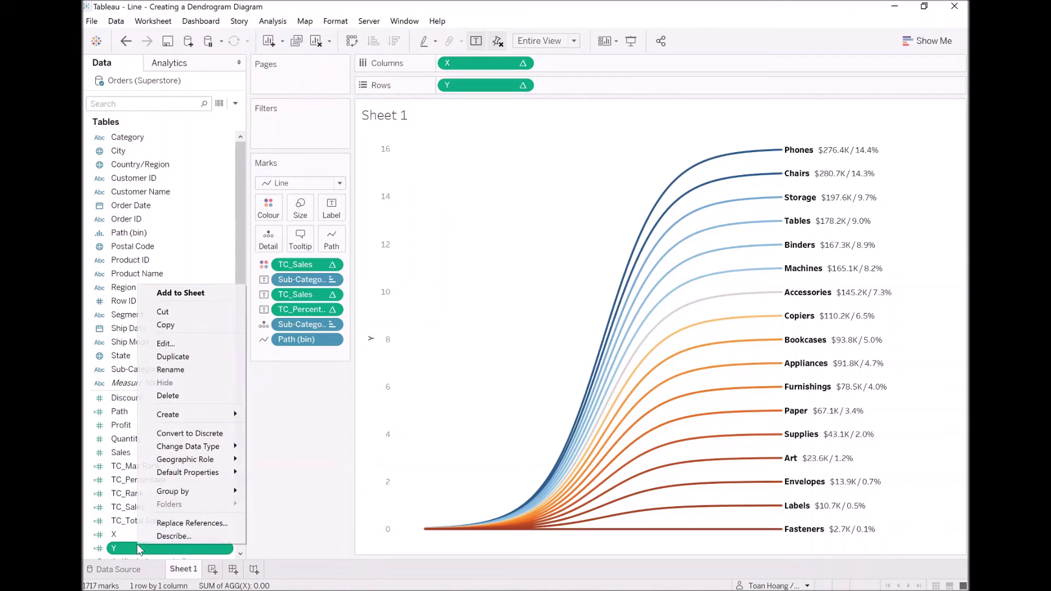
click(177, 344)
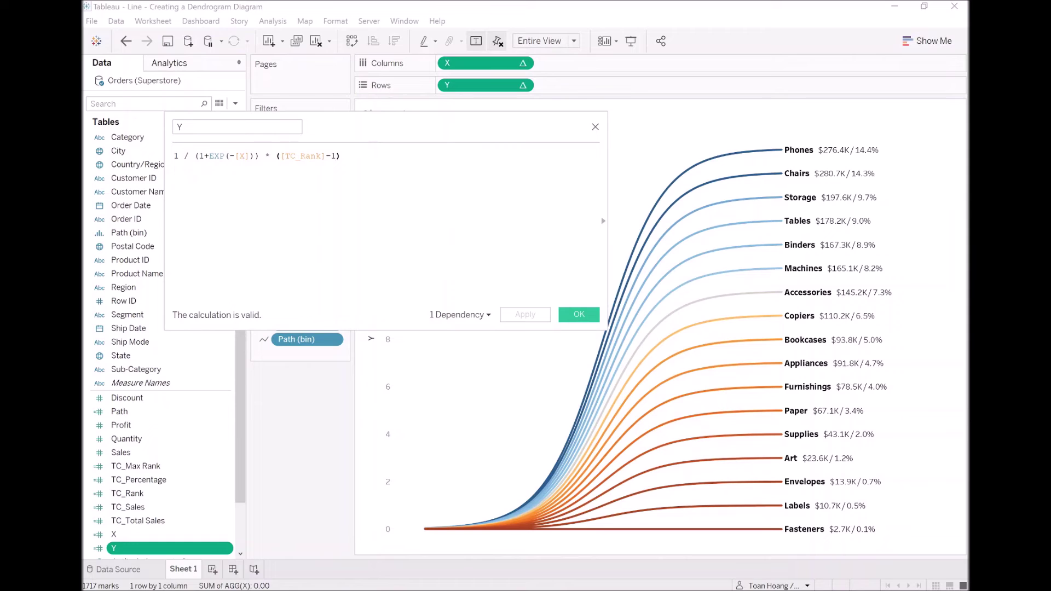
key(BackSpace)
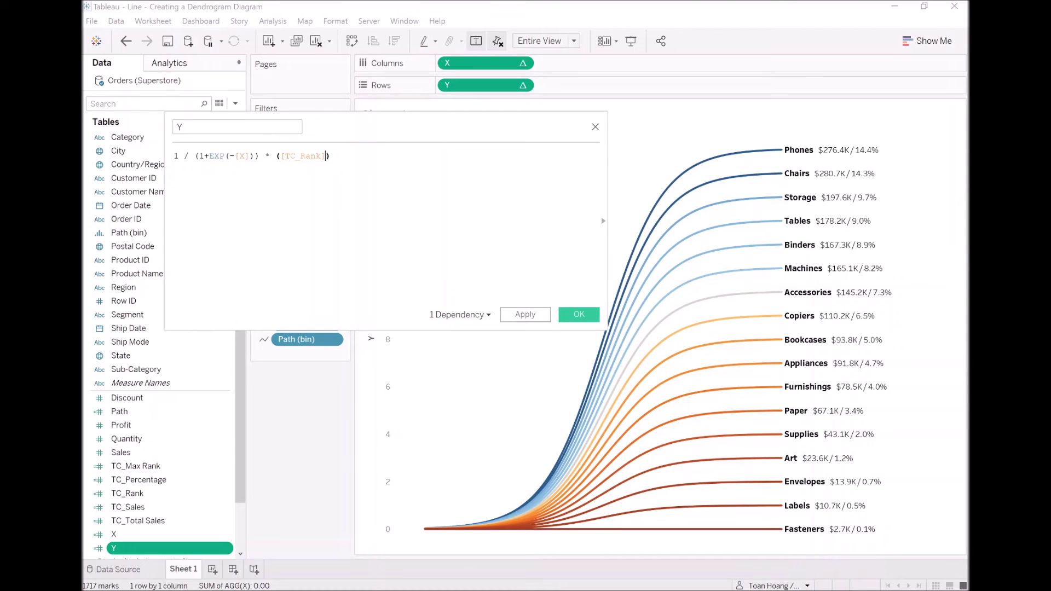
click(524, 314)
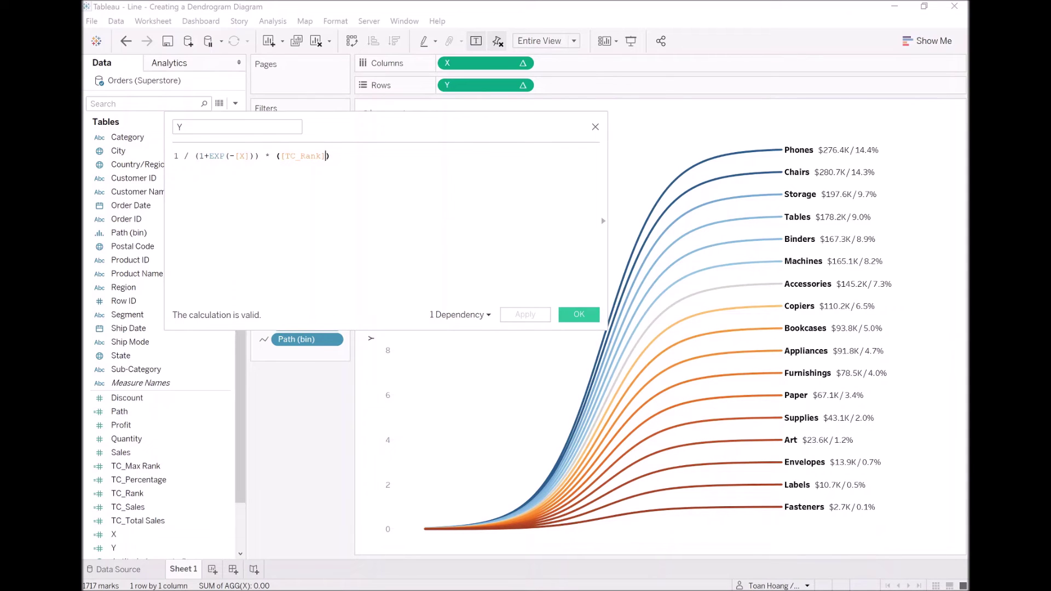
text(-([TC_)
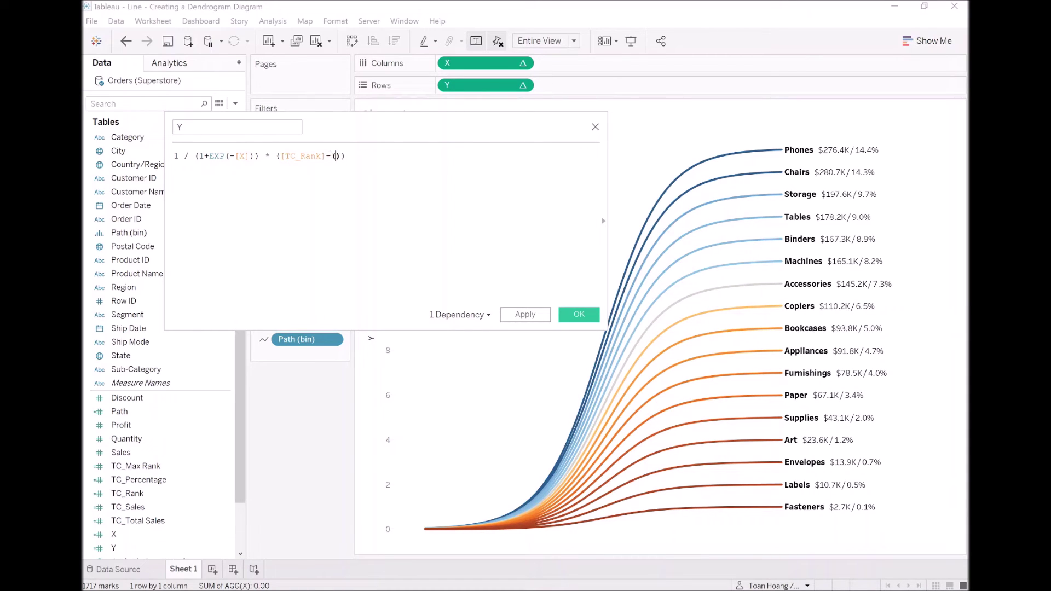
key(Return)
click(537, 321)
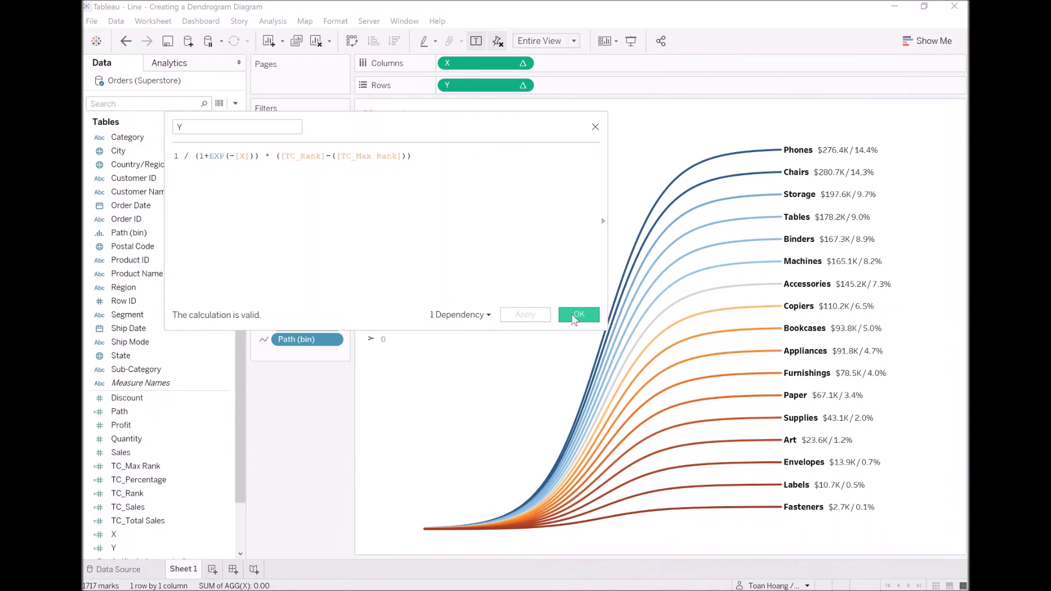
click(575, 317)
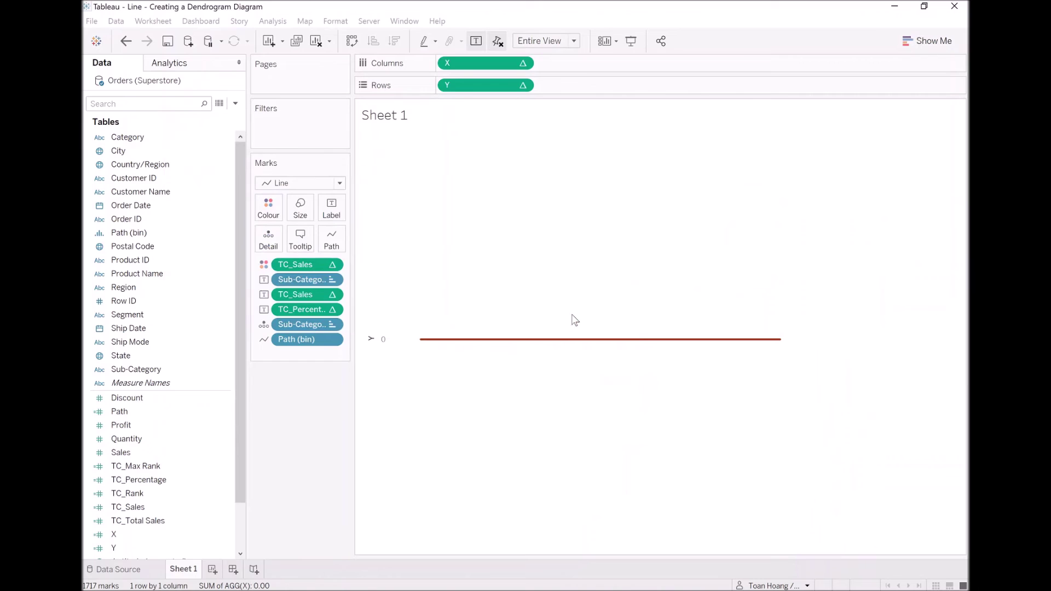
right_click(480, 84)
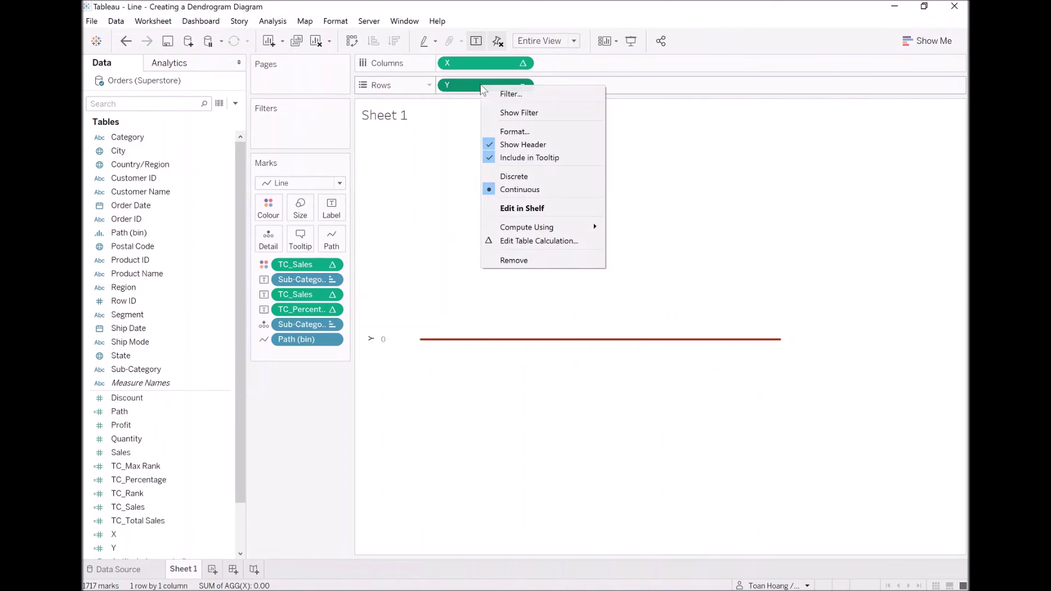
Set Y's nested TC_Max Rank calculation to compute along Sub-Category using Specific Dimensions.
click(539, 241)
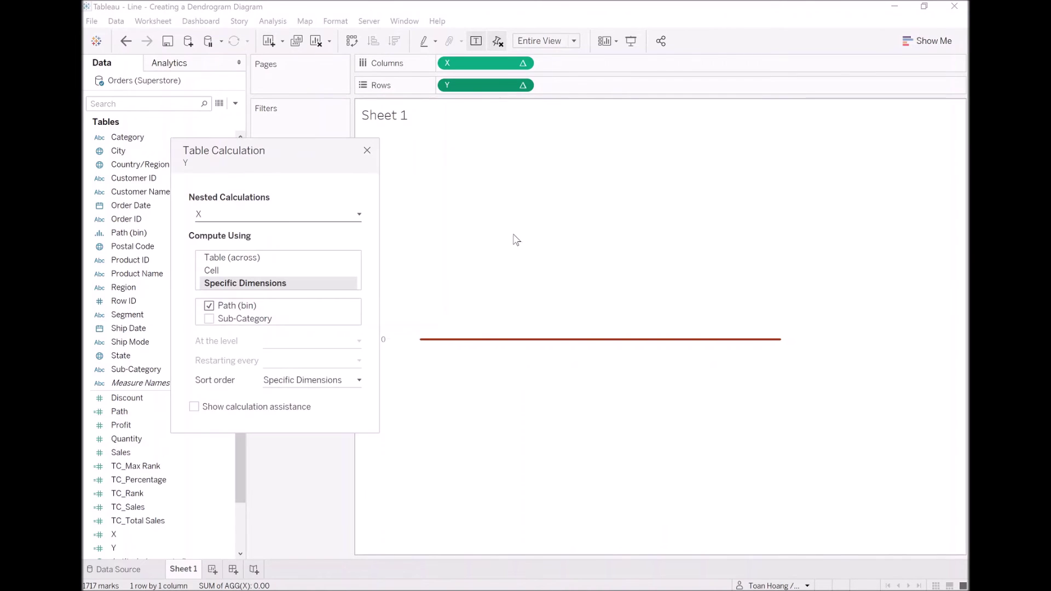
click(287, 218)
click(275, 243)
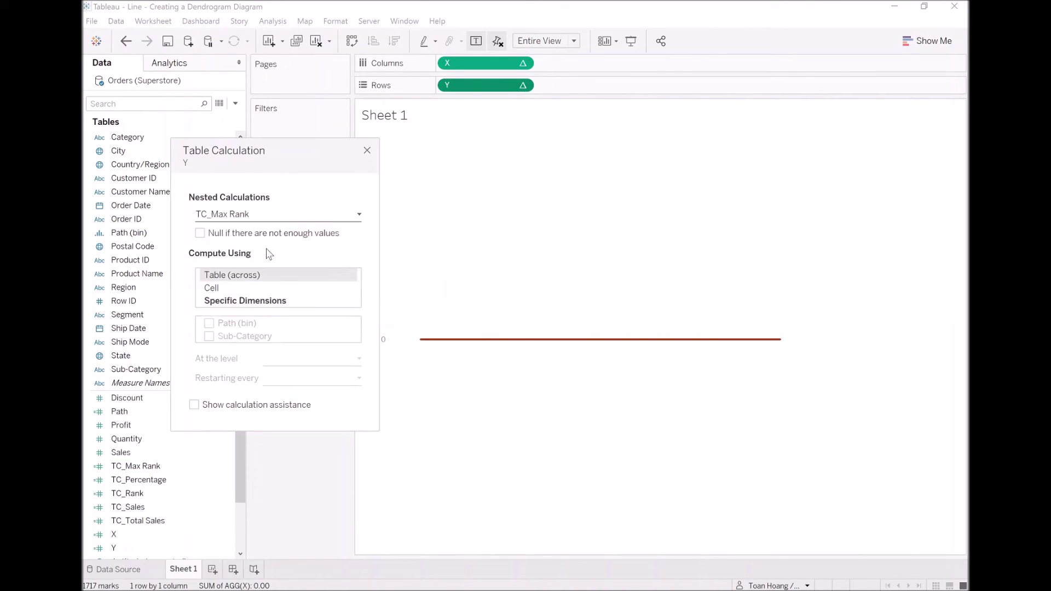
click(236, 302)
click(209, 336)
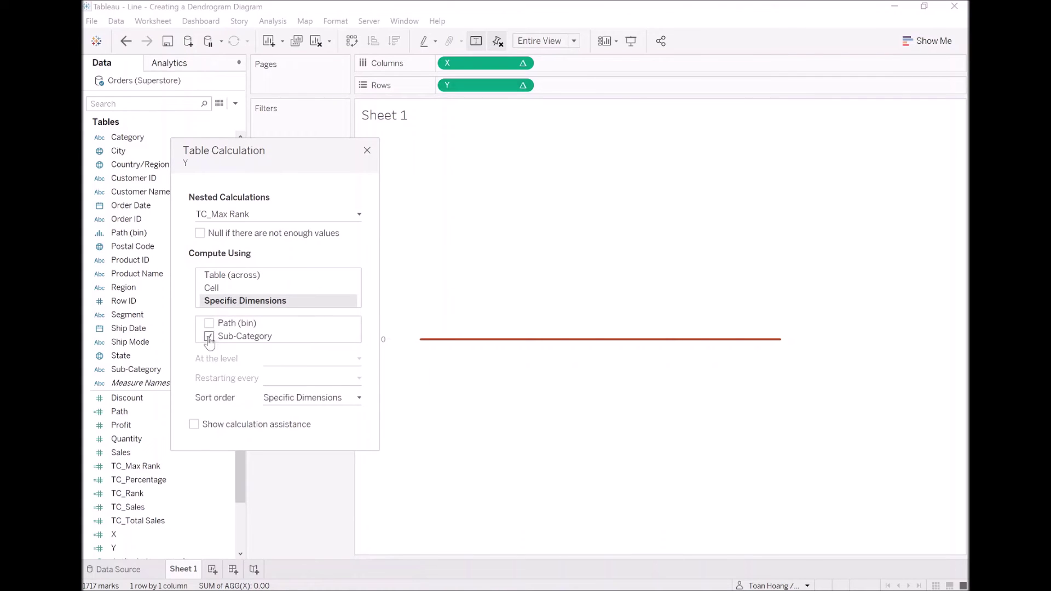
click(366, 152)
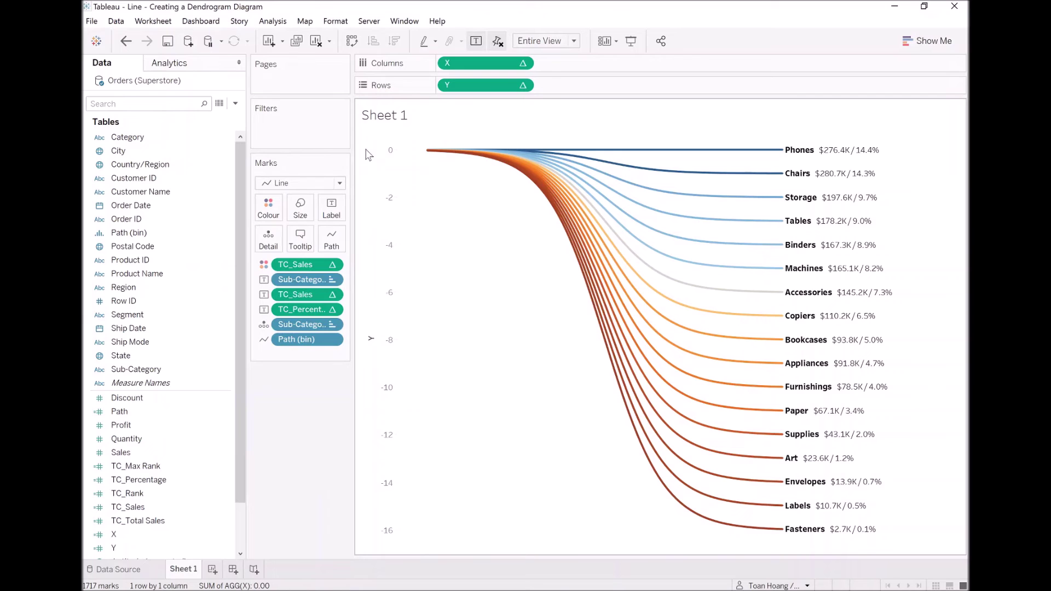
Edit the Y formula to subtract [TC_Max Rank]/2 instead, and apply it.
right_click(136, 550)
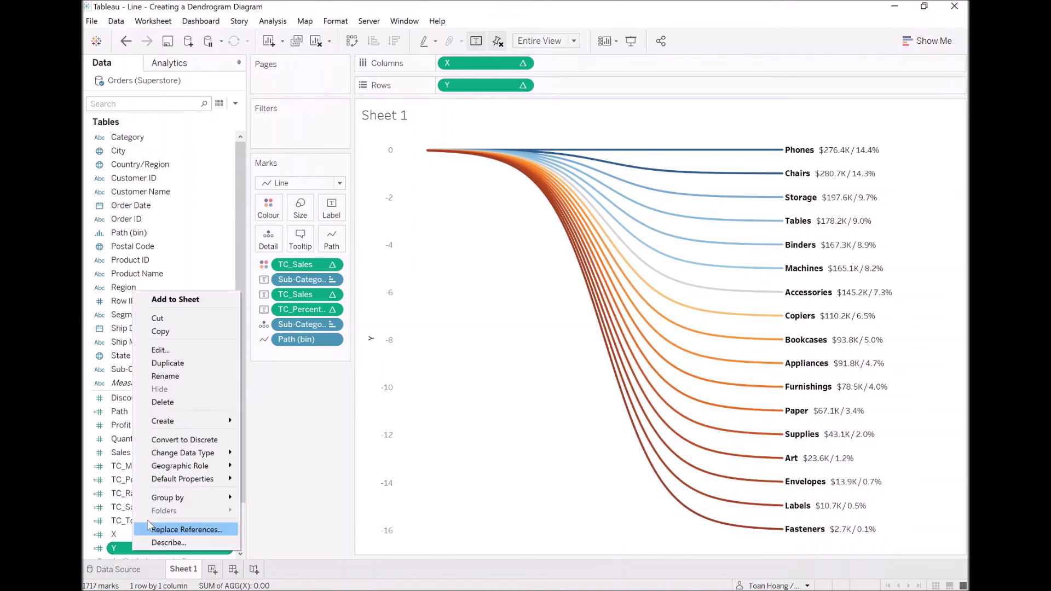
click(184, 350)
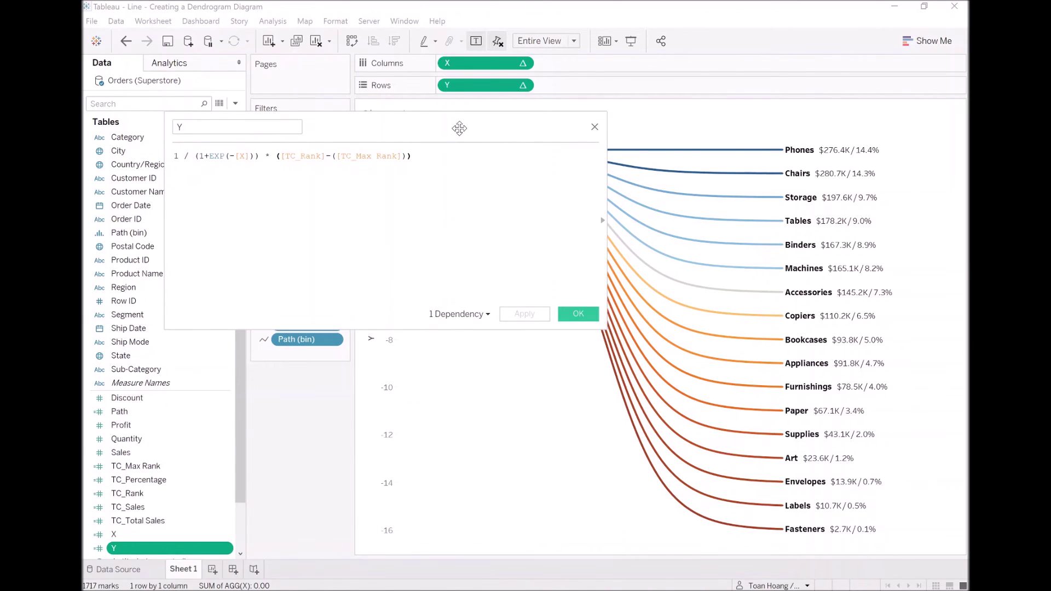
drag(459, 128, 405, 299)
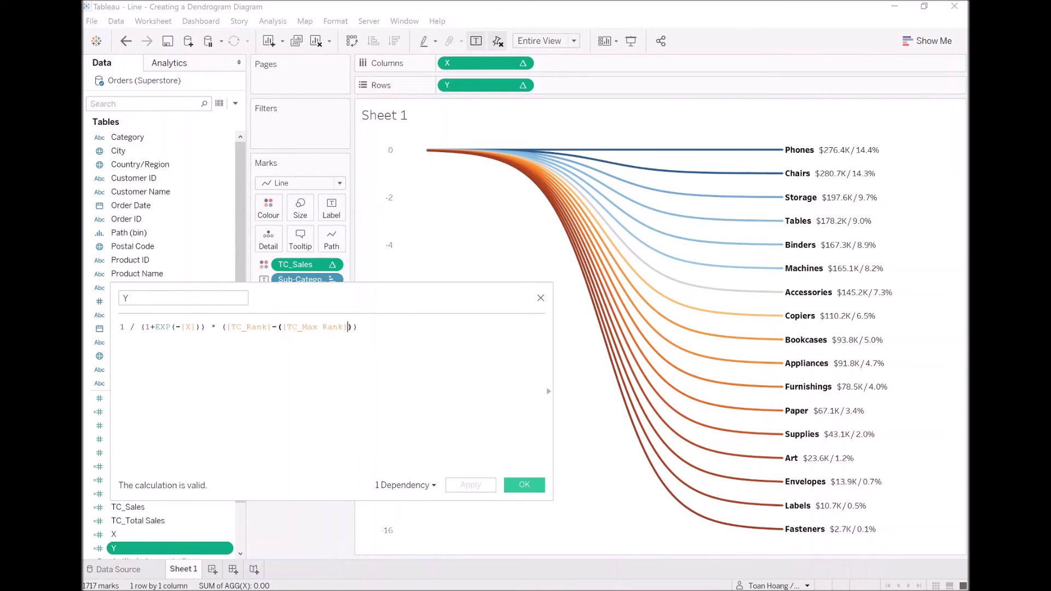
text(/)
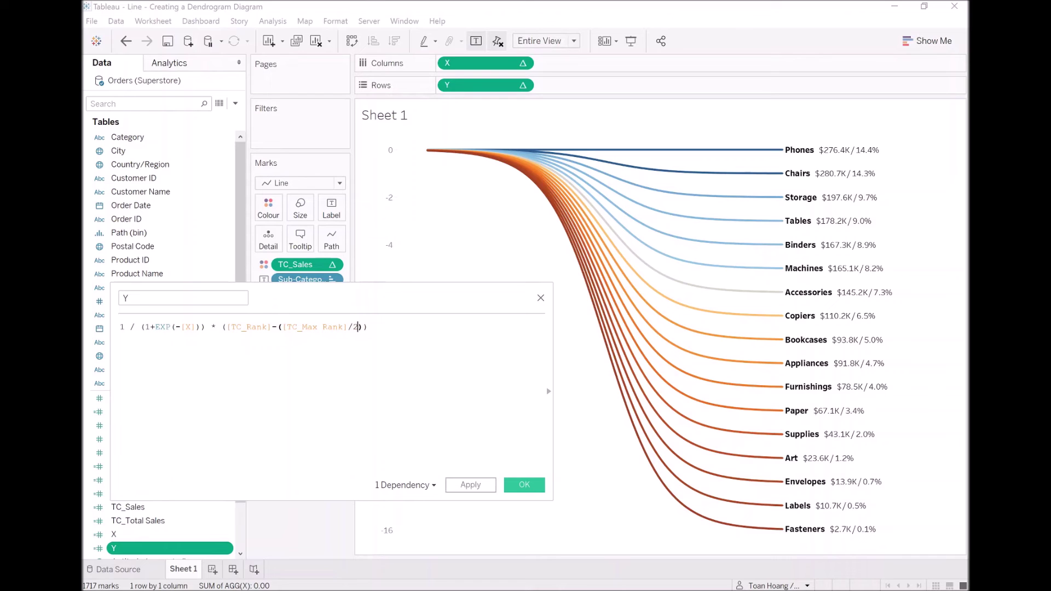
text(2)
click(471, 485)
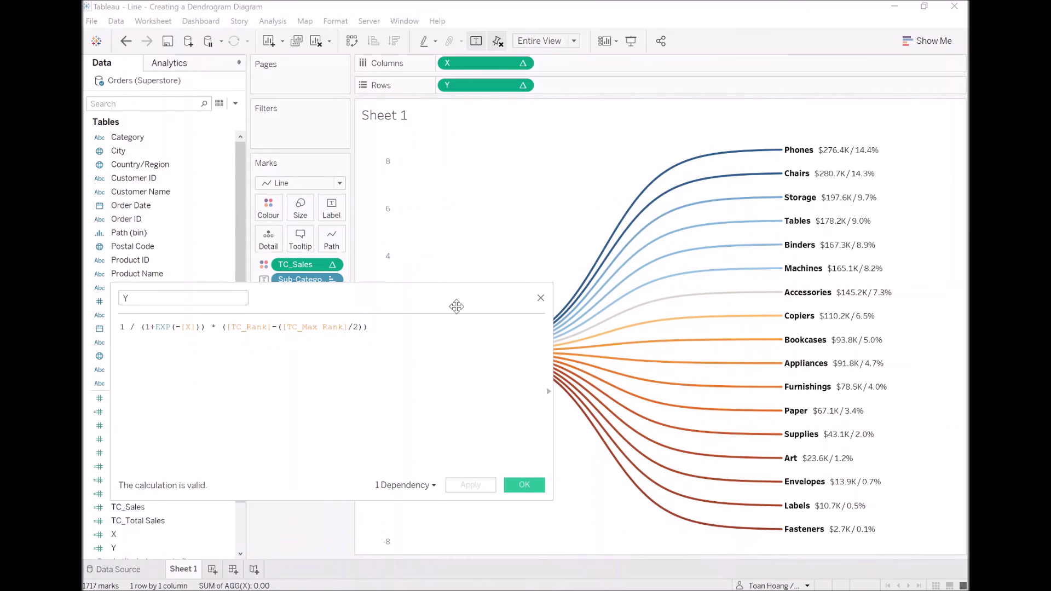
drag(438, 297, 654, 281)
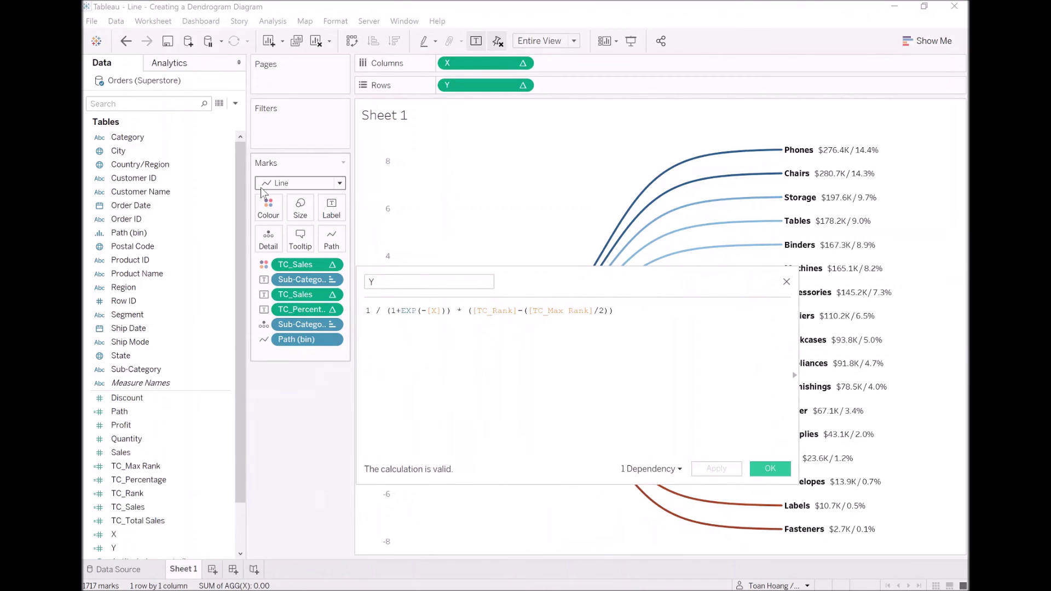
Add a Sub-Category filter keeping only Accessories and Appliances.
drag(136, 369, 289, 131)
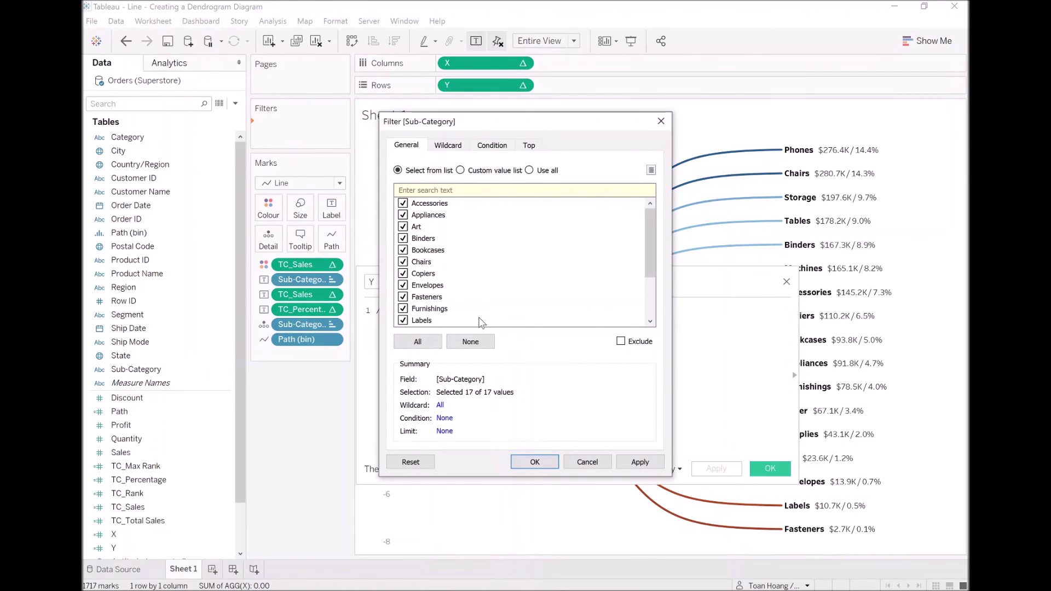
click(470, 341)
click(402, 203)
click(654, 465)
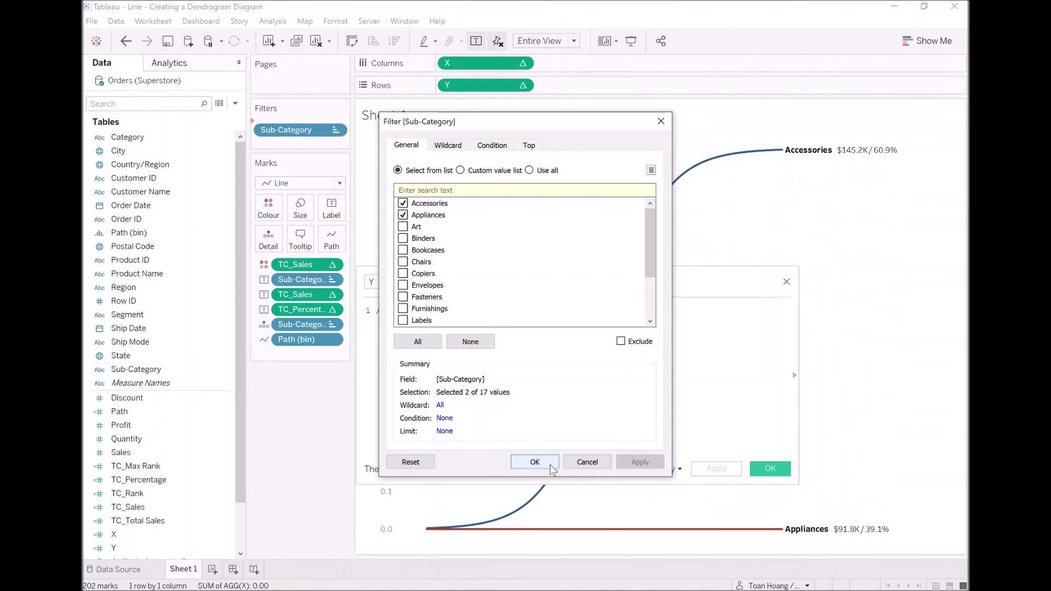
drag(505, 122, 307, 98)
click(344, 439)
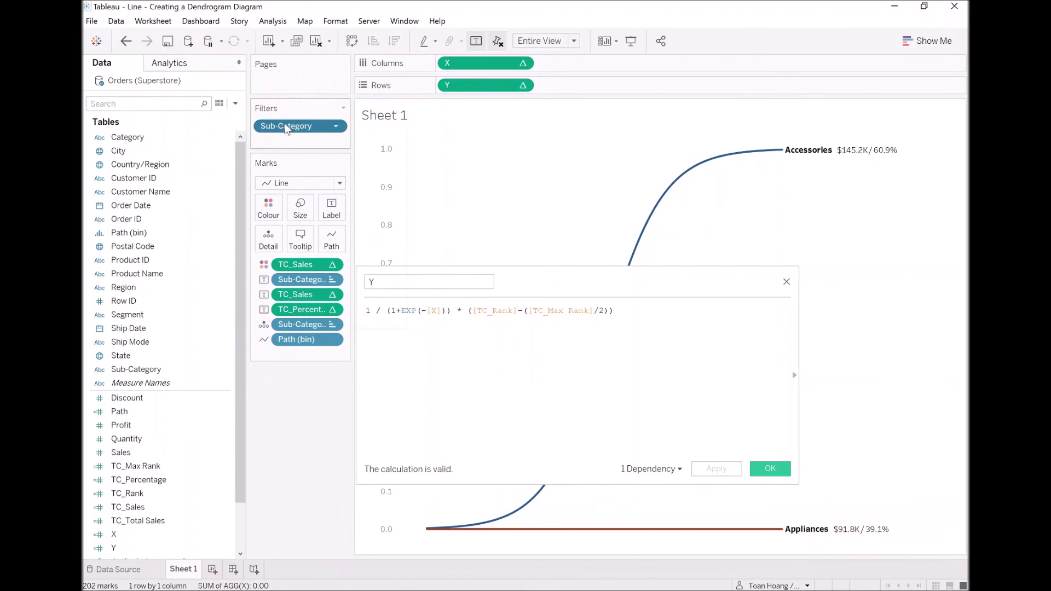
Show the Sub-Category filter card and add Art to it.
right_click(286, 127)
click(336, 156)
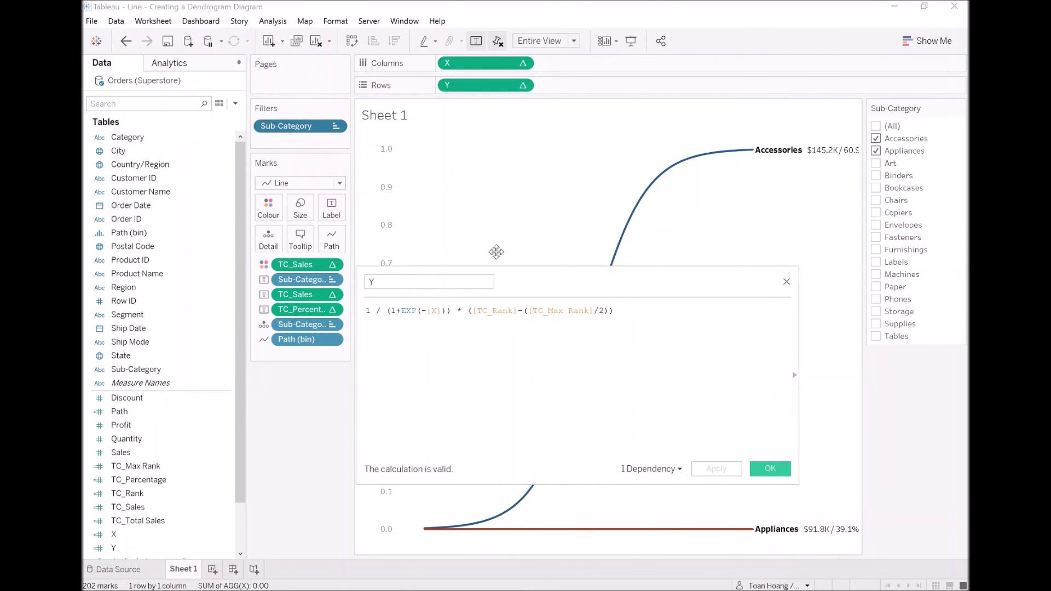
drag(593, 267, 395, 201)
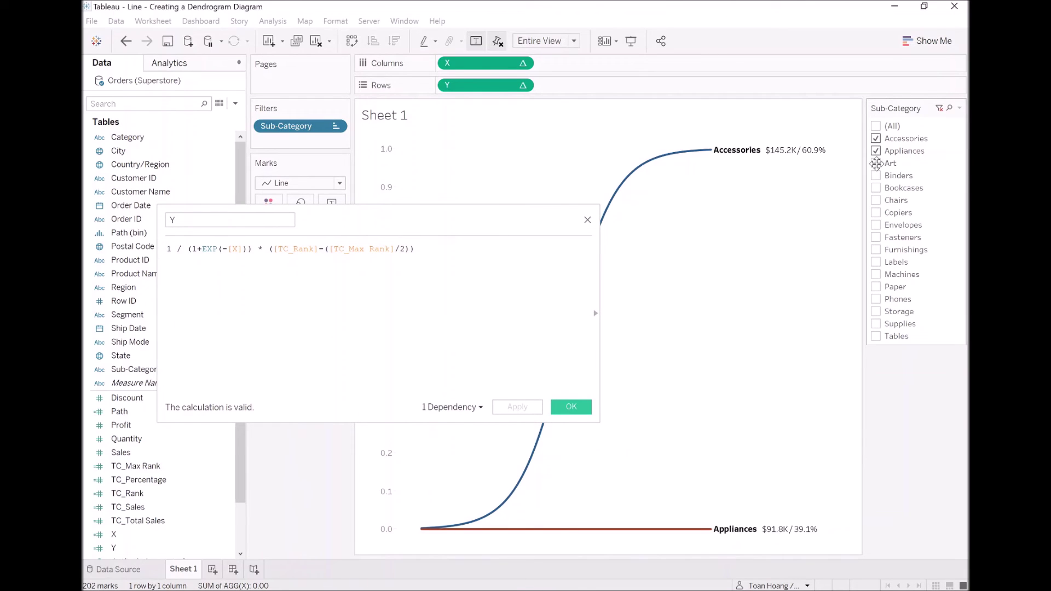
click(876, 163)
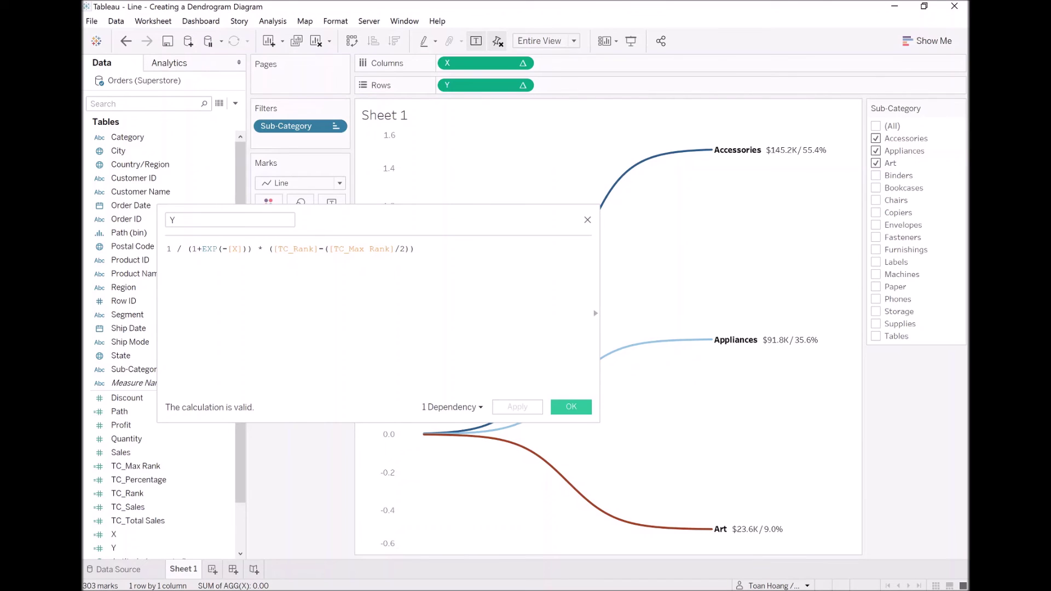
Revise the Y formula to subtract ([TC_Max Rank]+1)/2 and apply it.
click(328, 249)
text(()
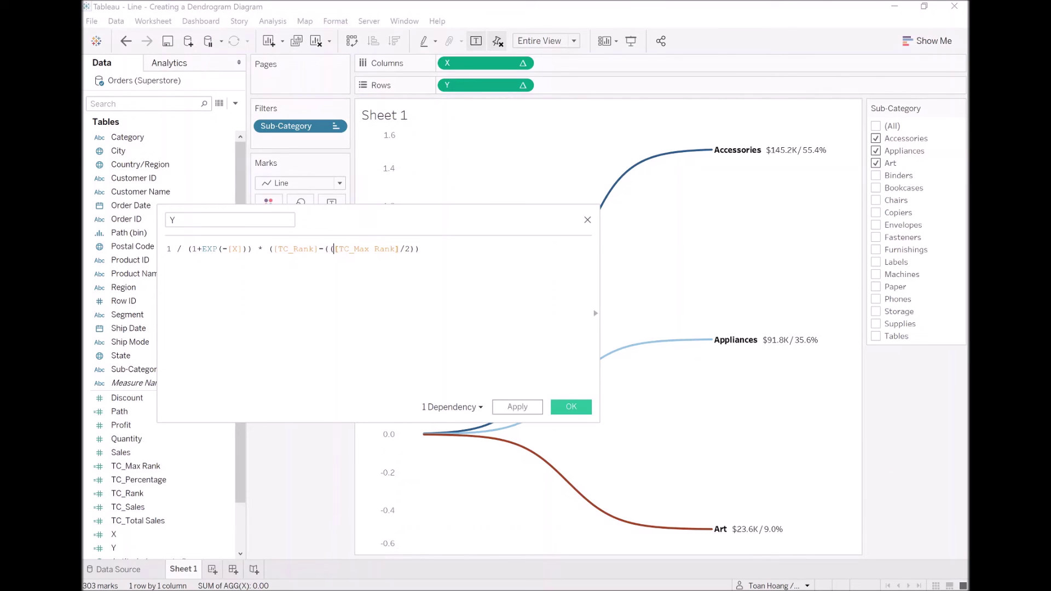
click(370, 249)
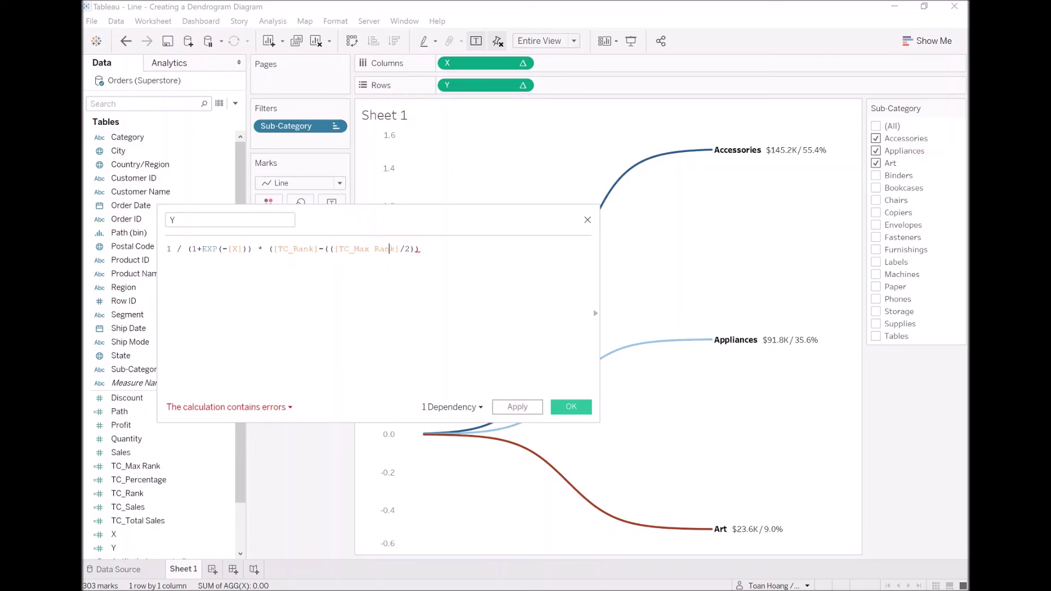
text(+1)
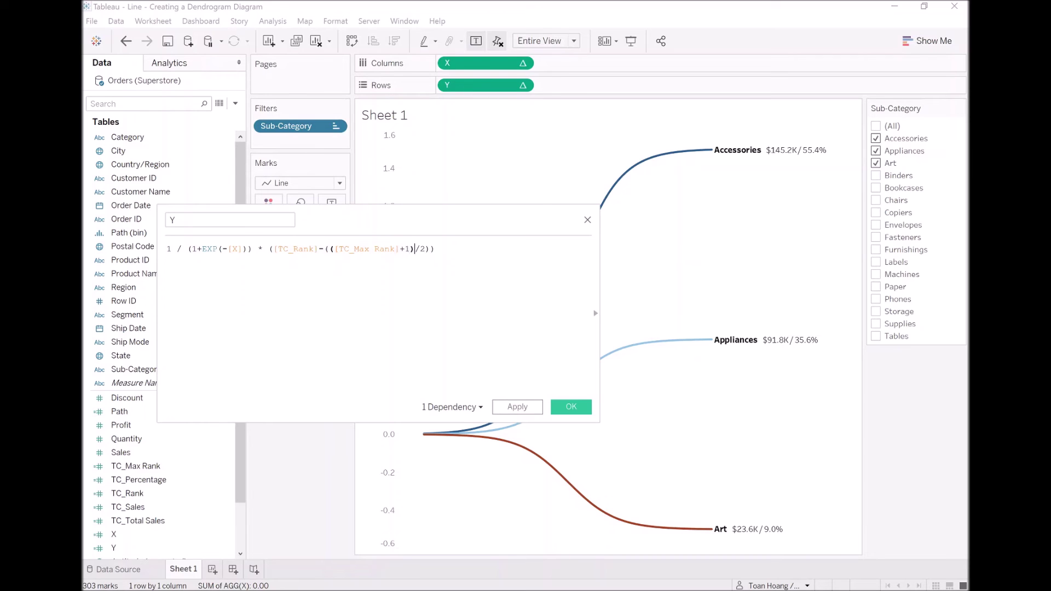
click(526, 406)
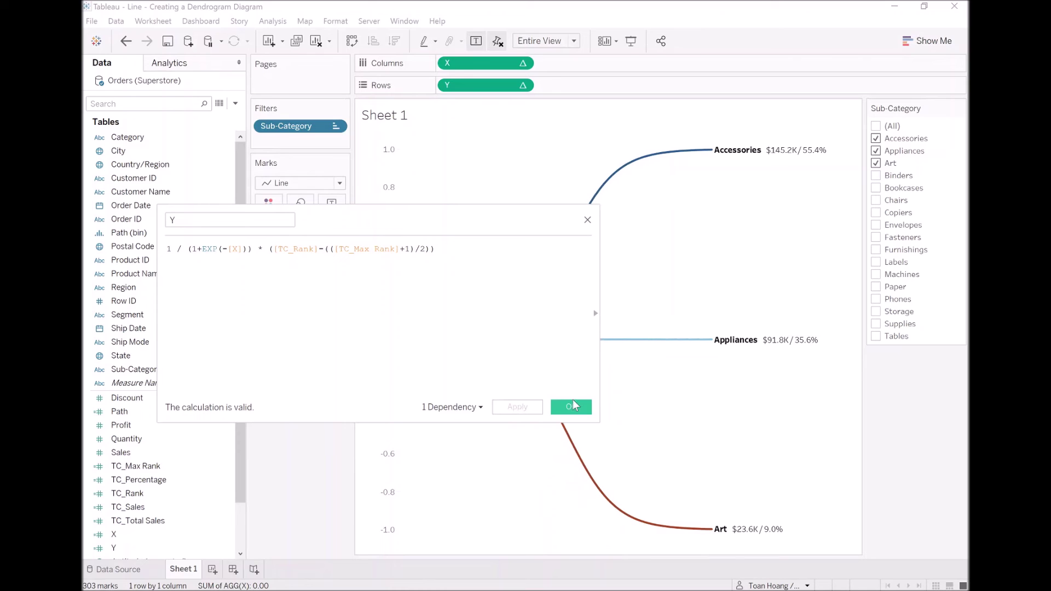
Add Binders to the Sub-Category filter.
drag(596, 420, 475, 398)
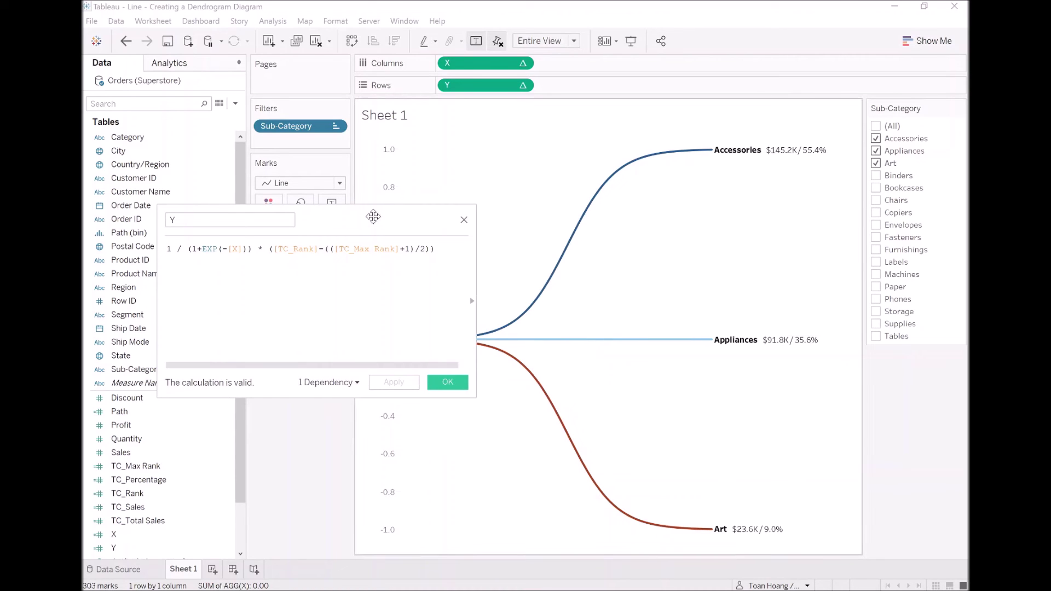
drag(374, 217, 291, 88)
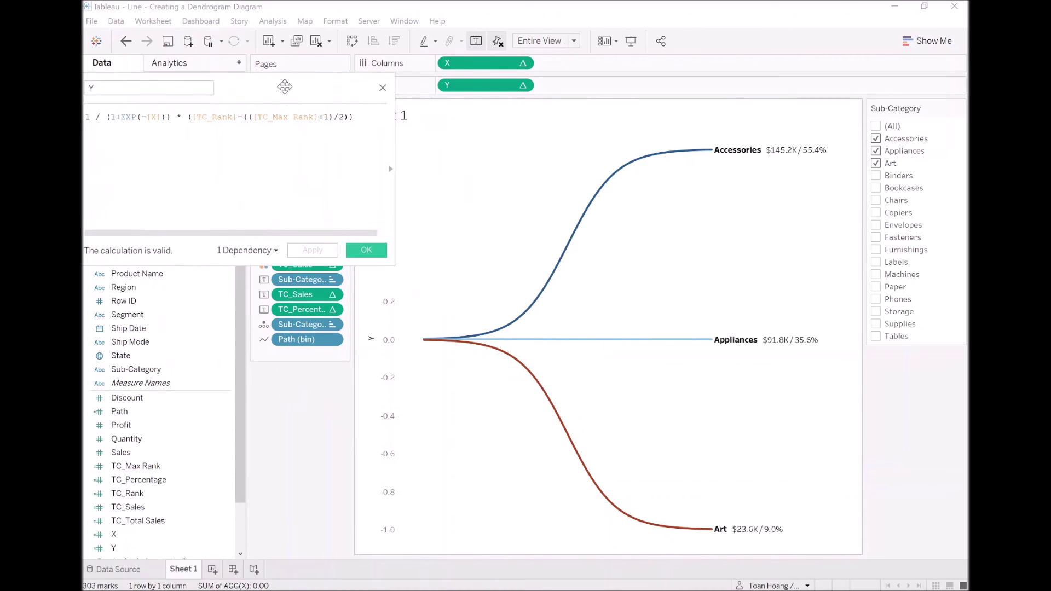
click(877, 176)
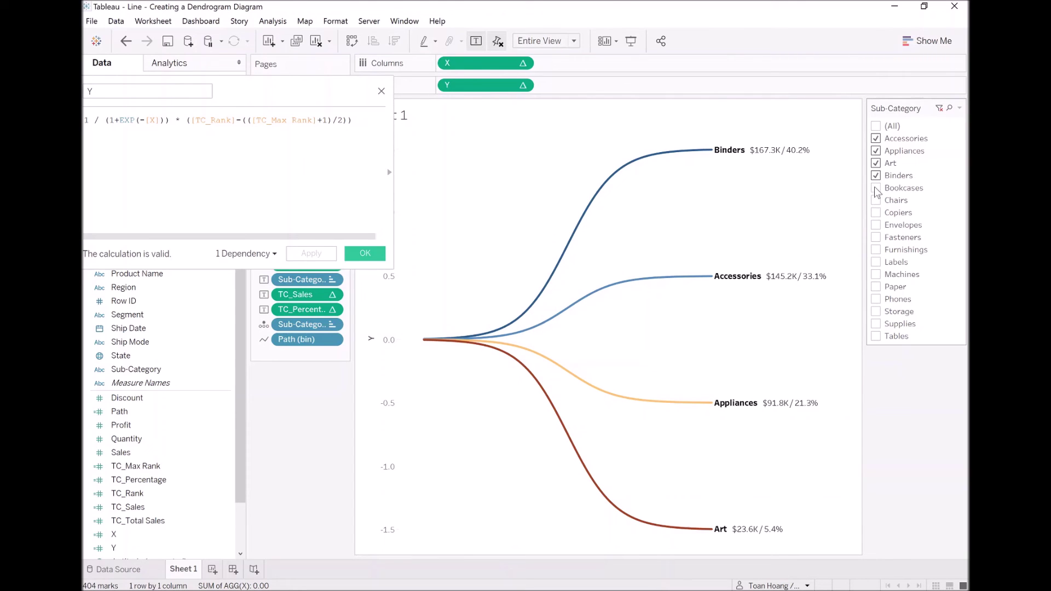
Add Bookcases and Chairs, then include all sub-categories in the dendrogram.
click(876, 188)
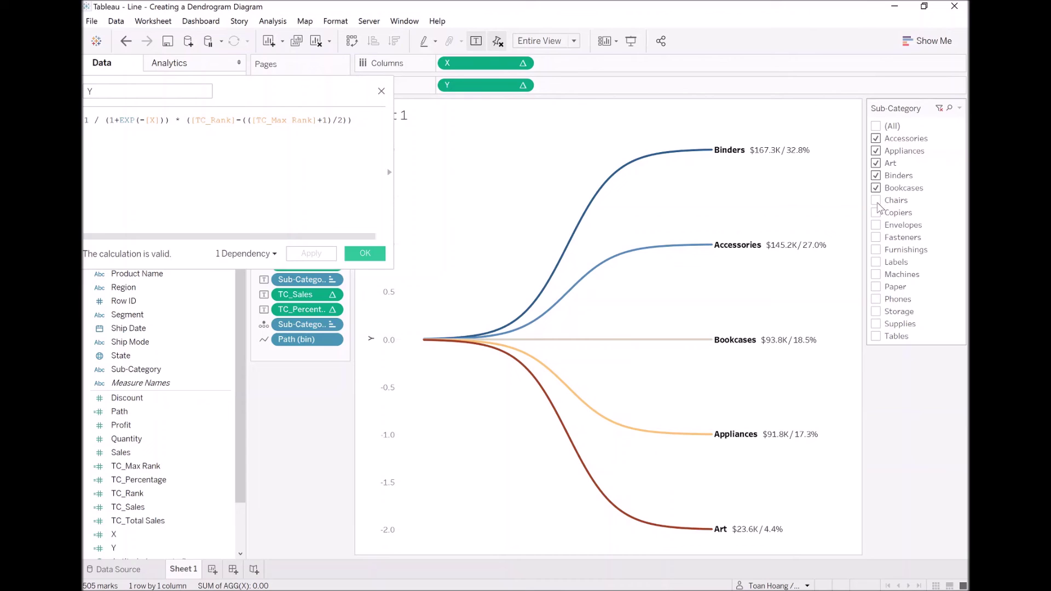
click(877, 201)
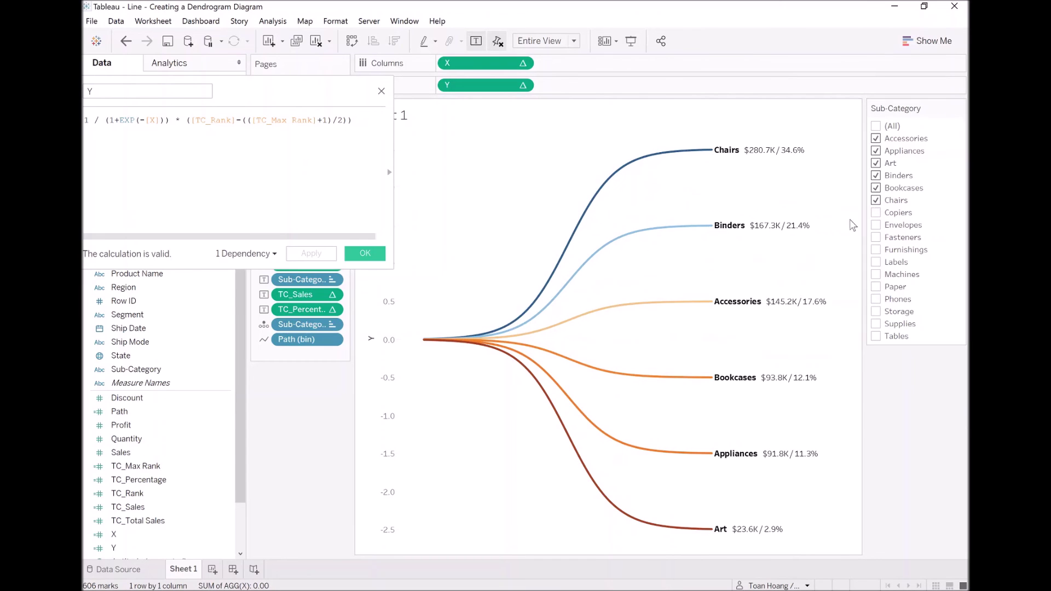
click(381, 91)
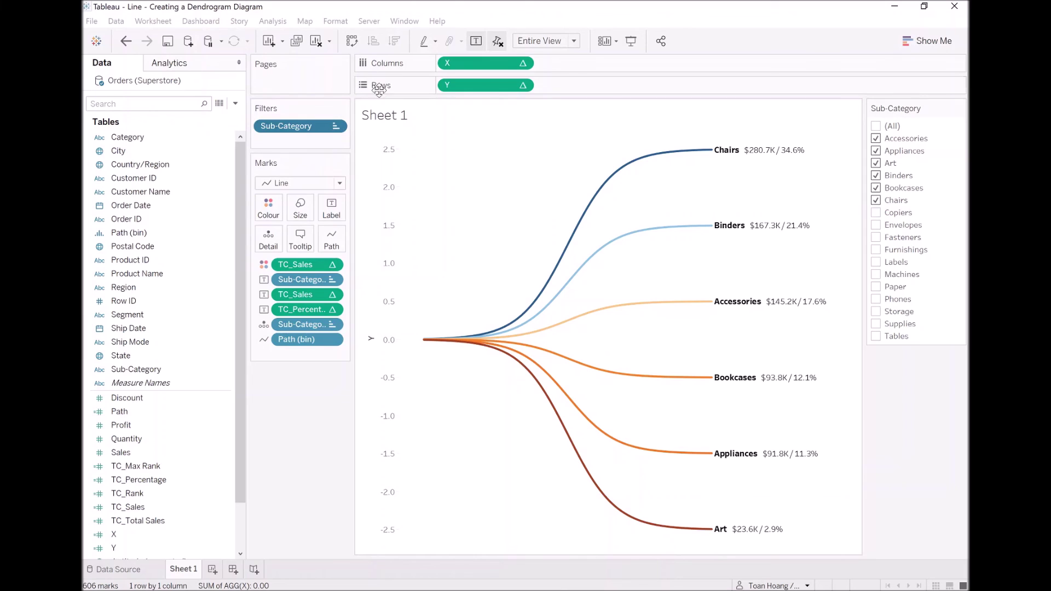
click(877, 126)
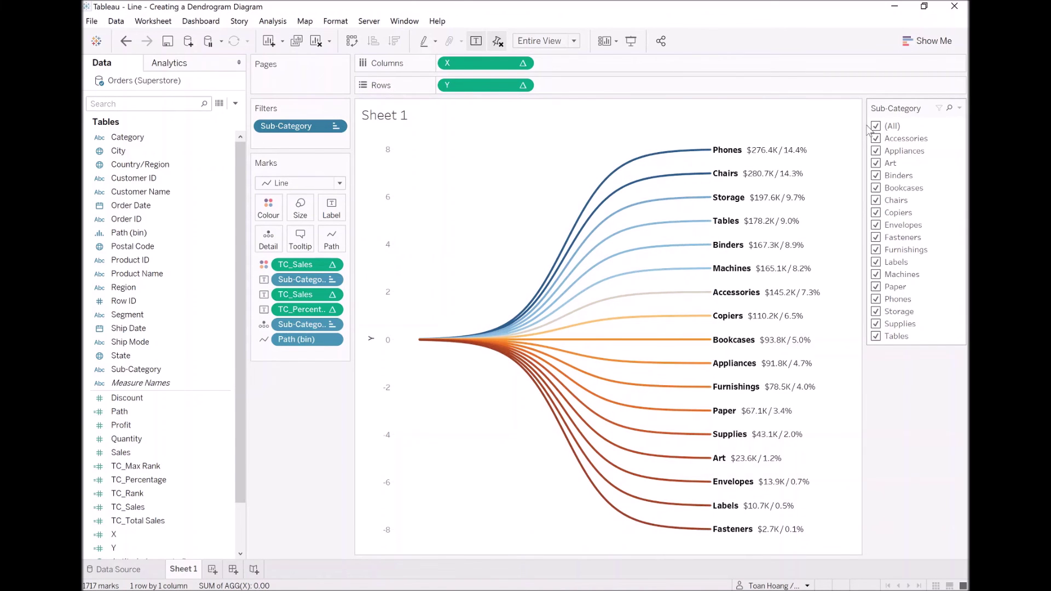
Hide the Y axis header and add Order Date to the sheet's filters.
right_click(374, 176)
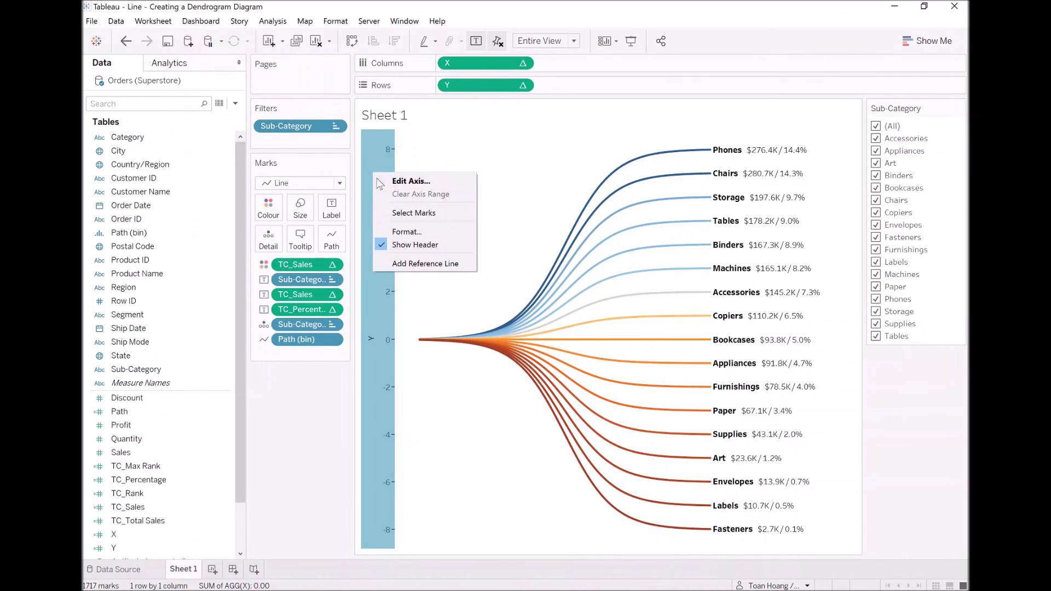
click(413, 245)
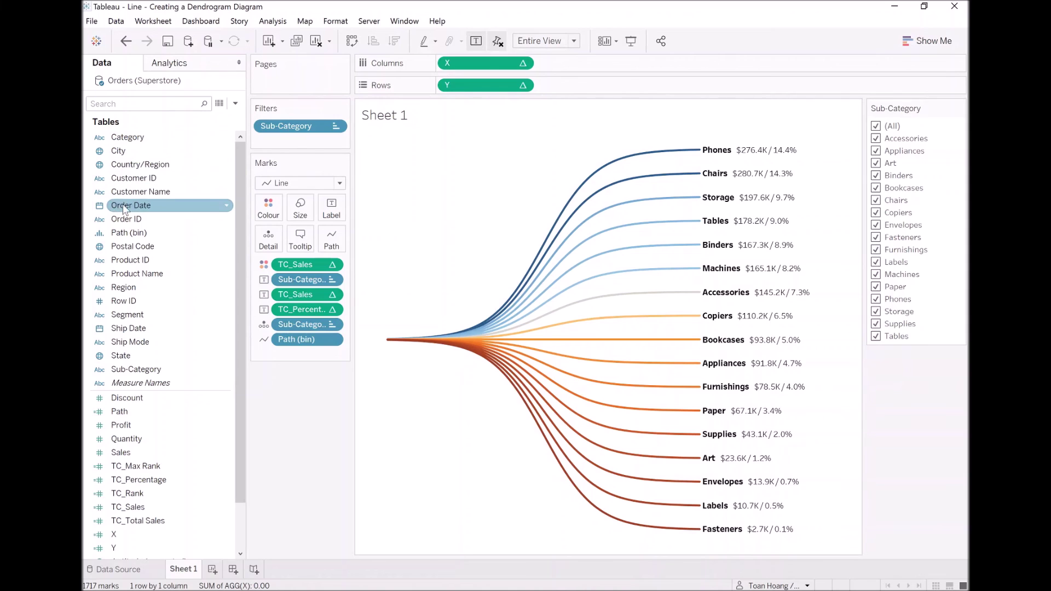
drag(131, 206, 274, 143)
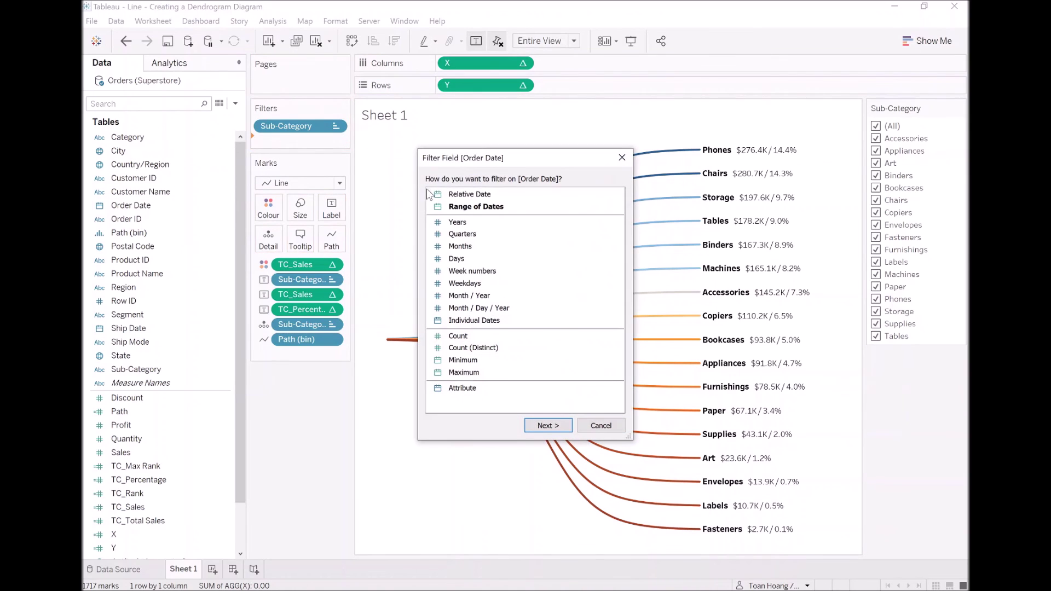
Filter Order Date by year, keeping only 2020.
key(Escape)
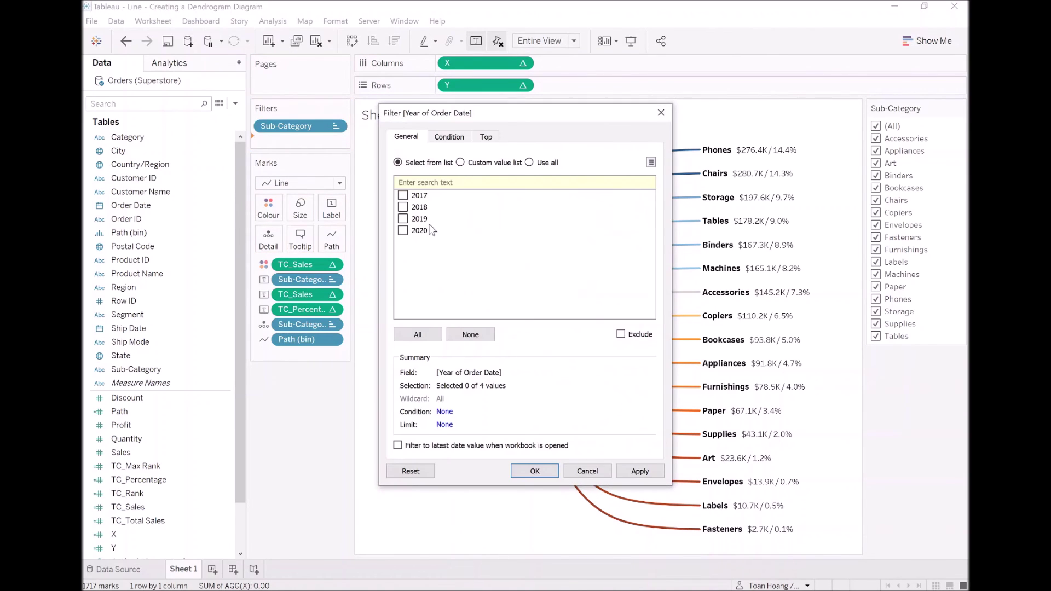
click(404, 231)
click(638, 470)
click(537, 472)
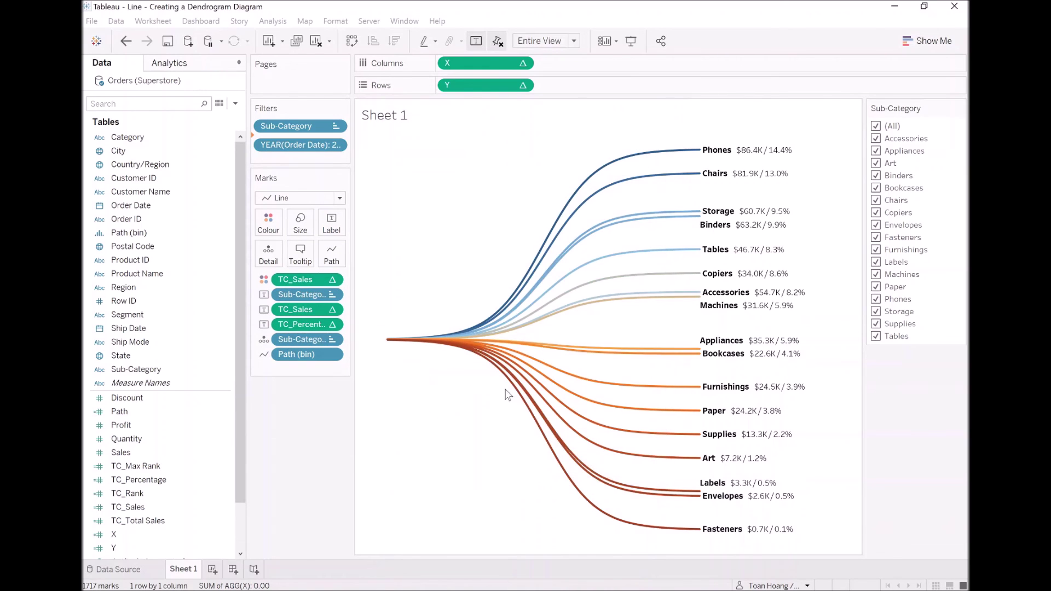
Show the year filter on the sheet as a single-value list.
right_click(304, 145)
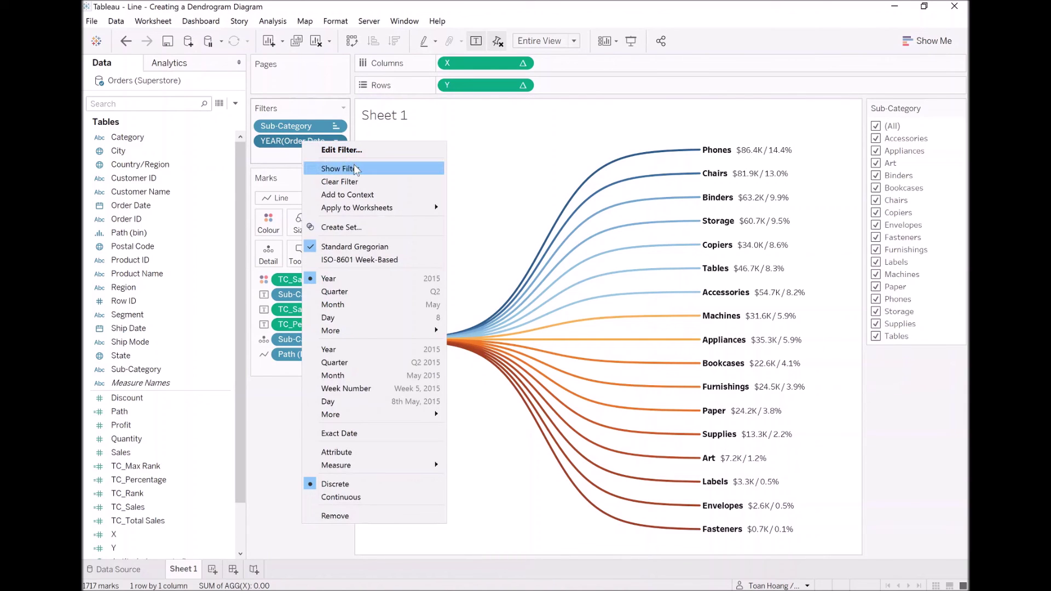
click(357, 170)
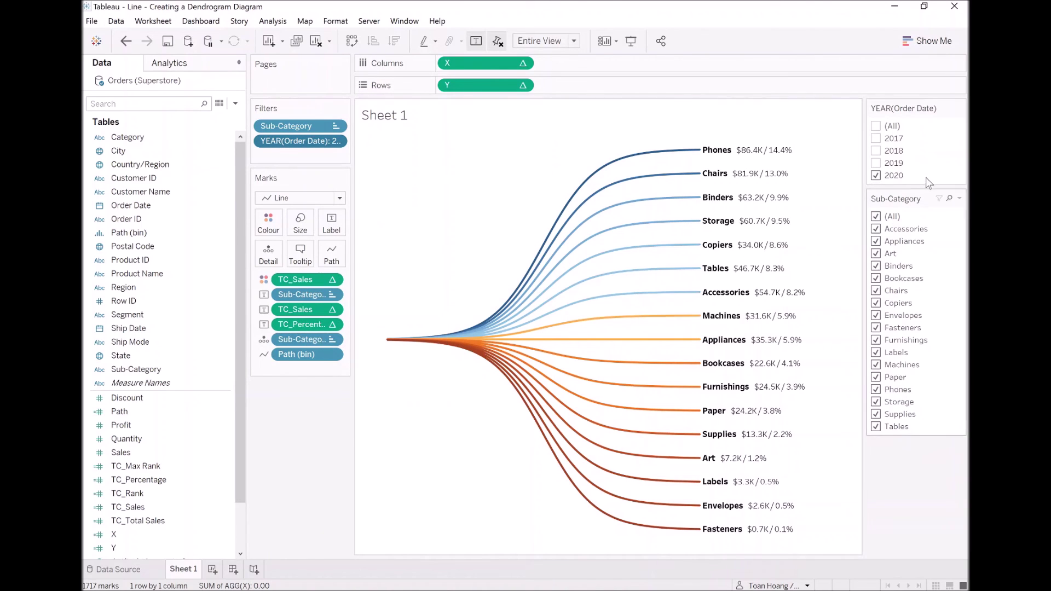
click(959, 108)
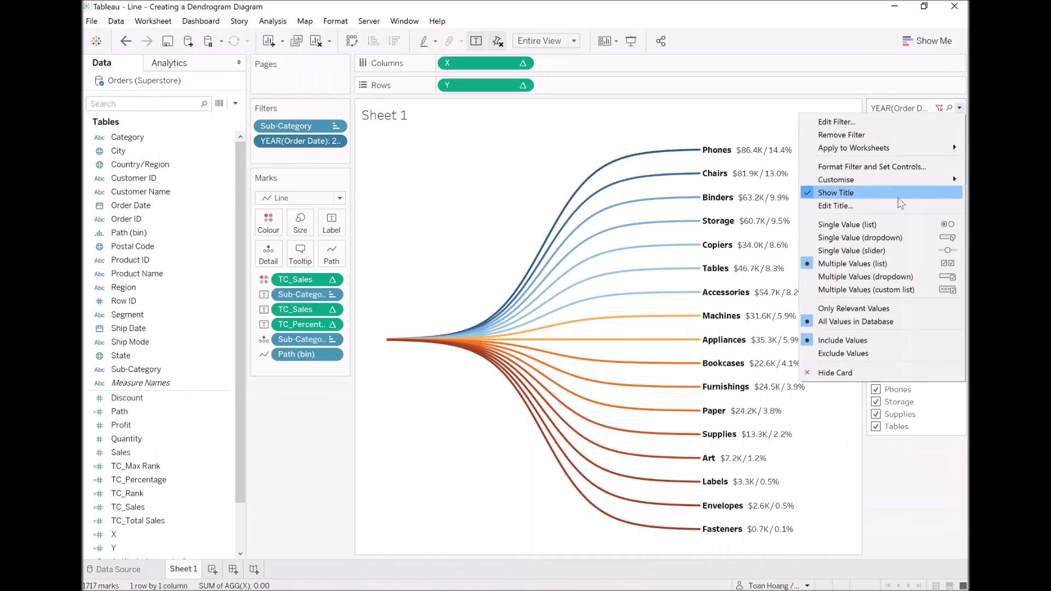
click(892, 220)
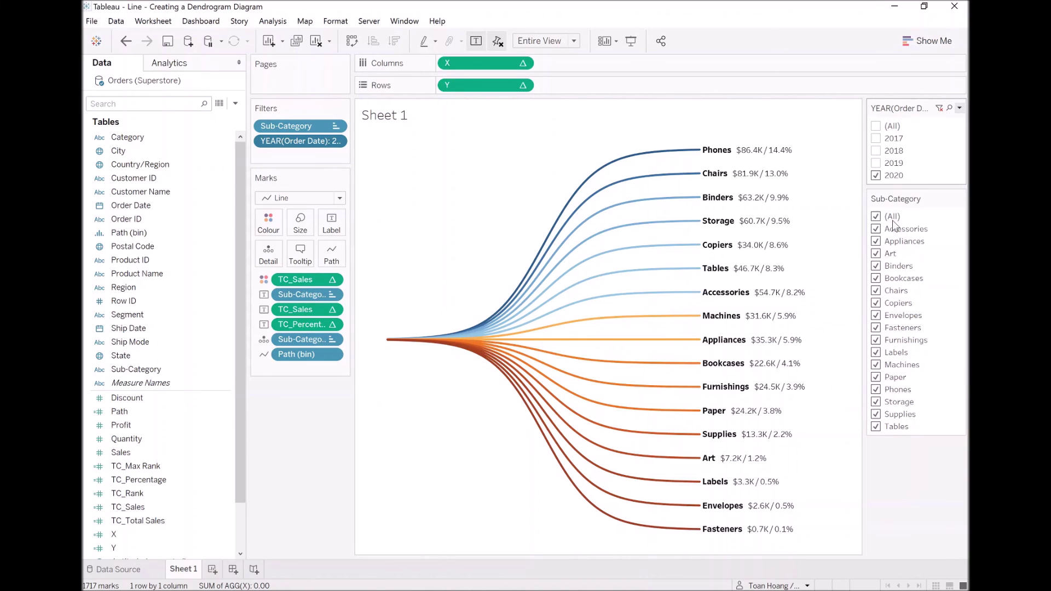
Preview the dendrogram for 2019, 2018 and 2017, then return to 2020.
click(875, 164)
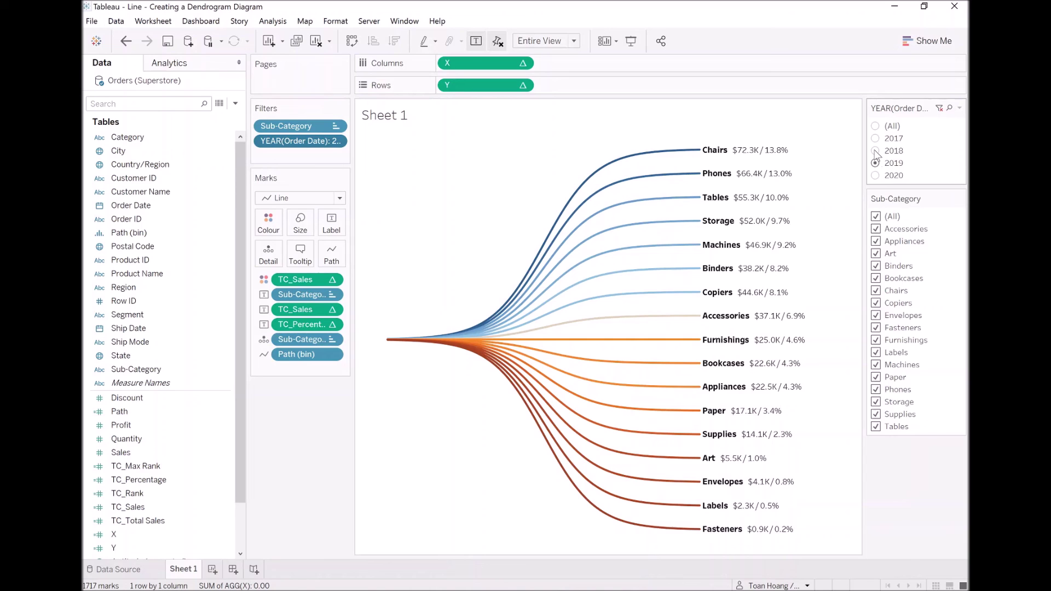
click(875, 151)
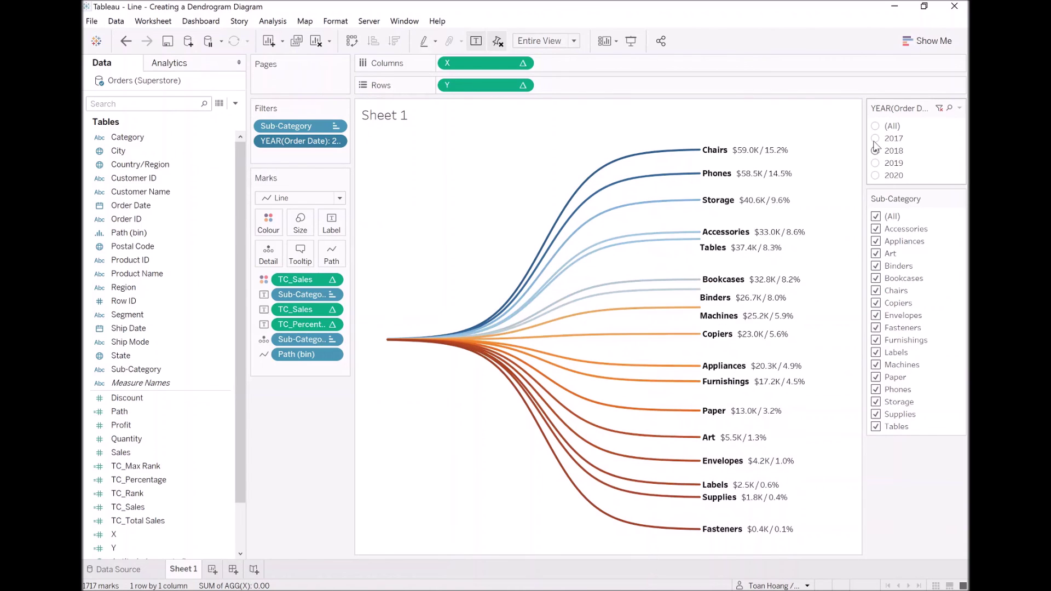
click(875, 138)
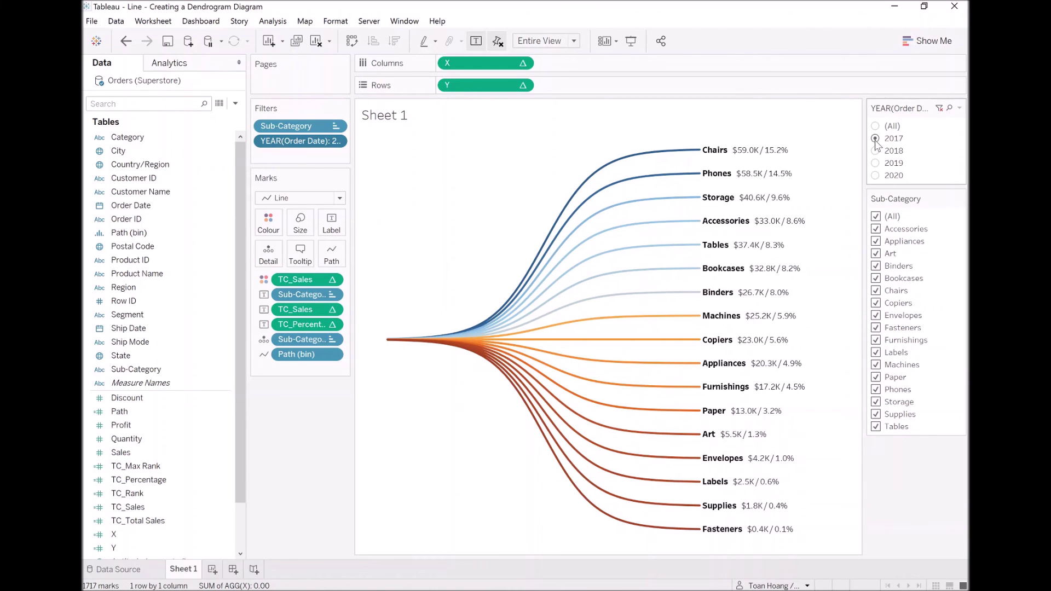
click(875, 176)
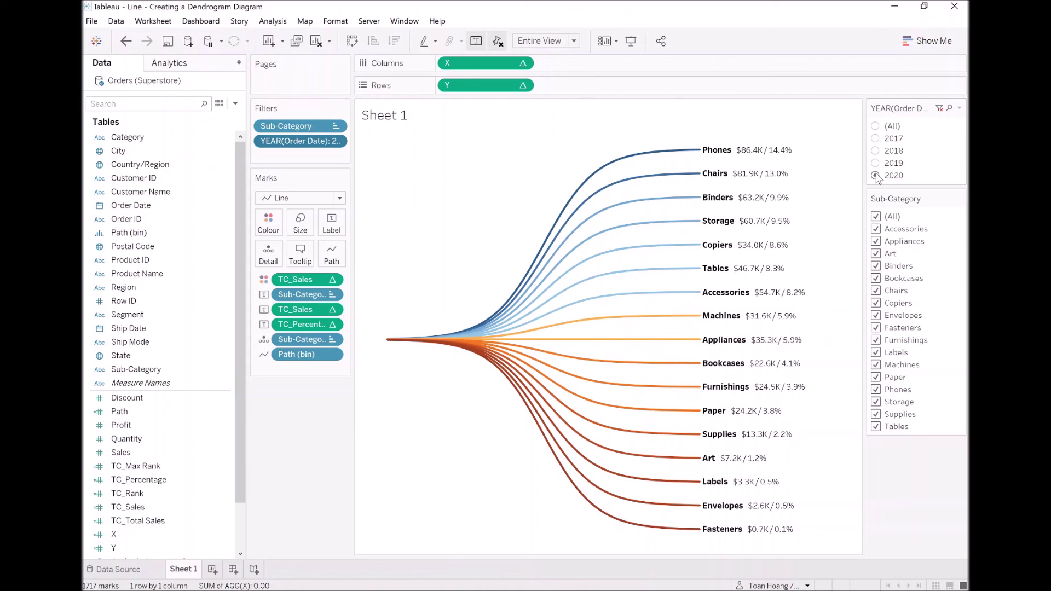
Rename the Sheet 1 tab to 'Dendrogram Chart'.
double_click(183, 570)
text(Dendrog)
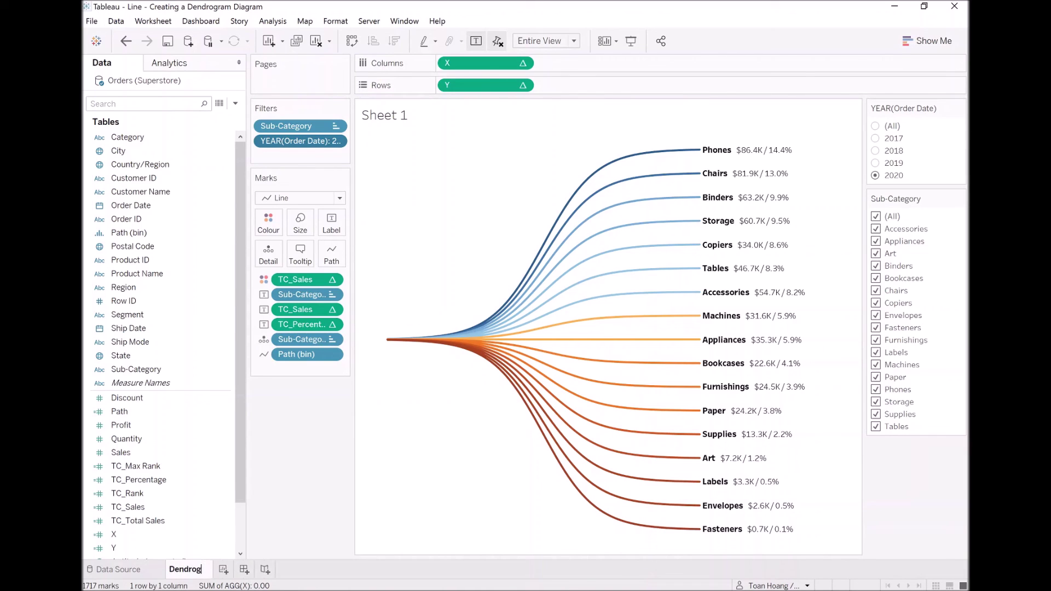
text(ram Chart)
key(Return)
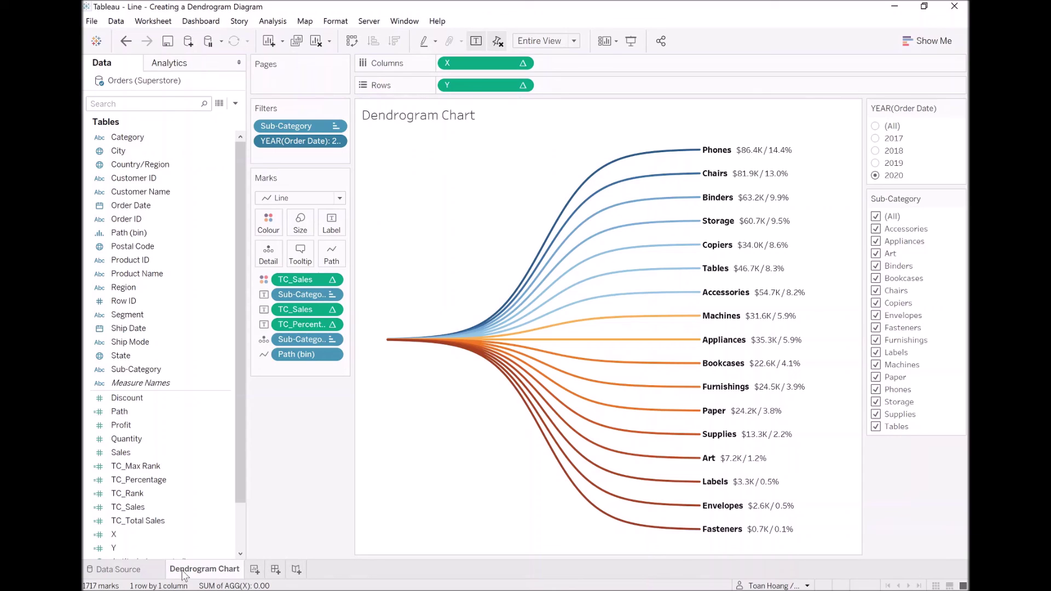